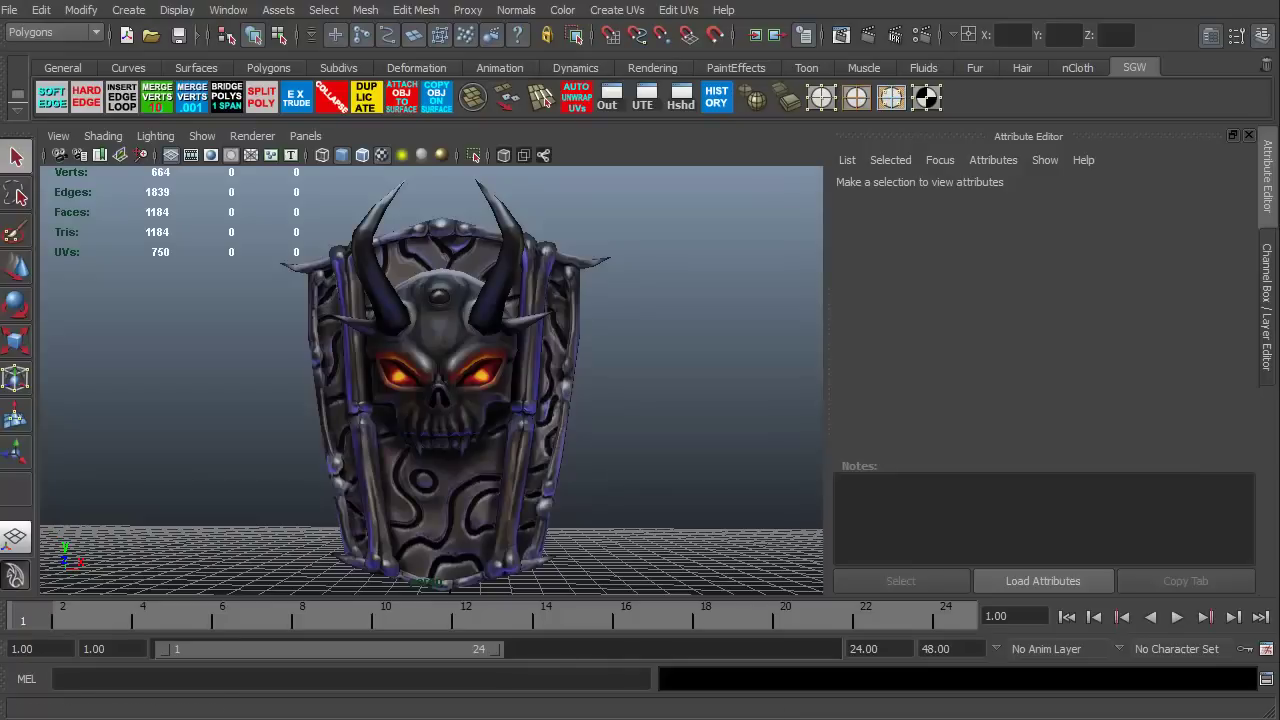
- Examine the textured skull shield from several angles in the viewport
left_click_drag(241, 511, 275, 507, "alt")
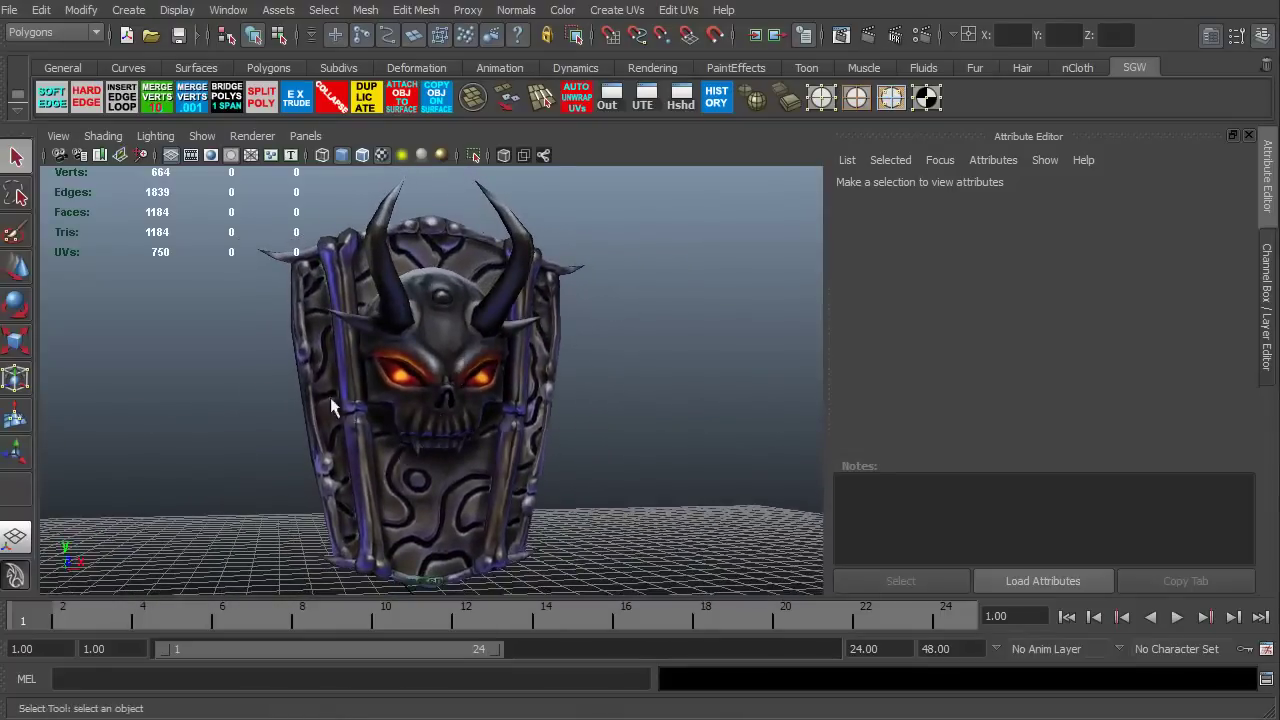
mouse_move(195, 470)
left_mouse_down("alt")
mouse_move(249, 457)
mouse_move(160, 486)
mouse_move(180, 443)
mouse_move(189, 466)
left_mouse_up("alt")
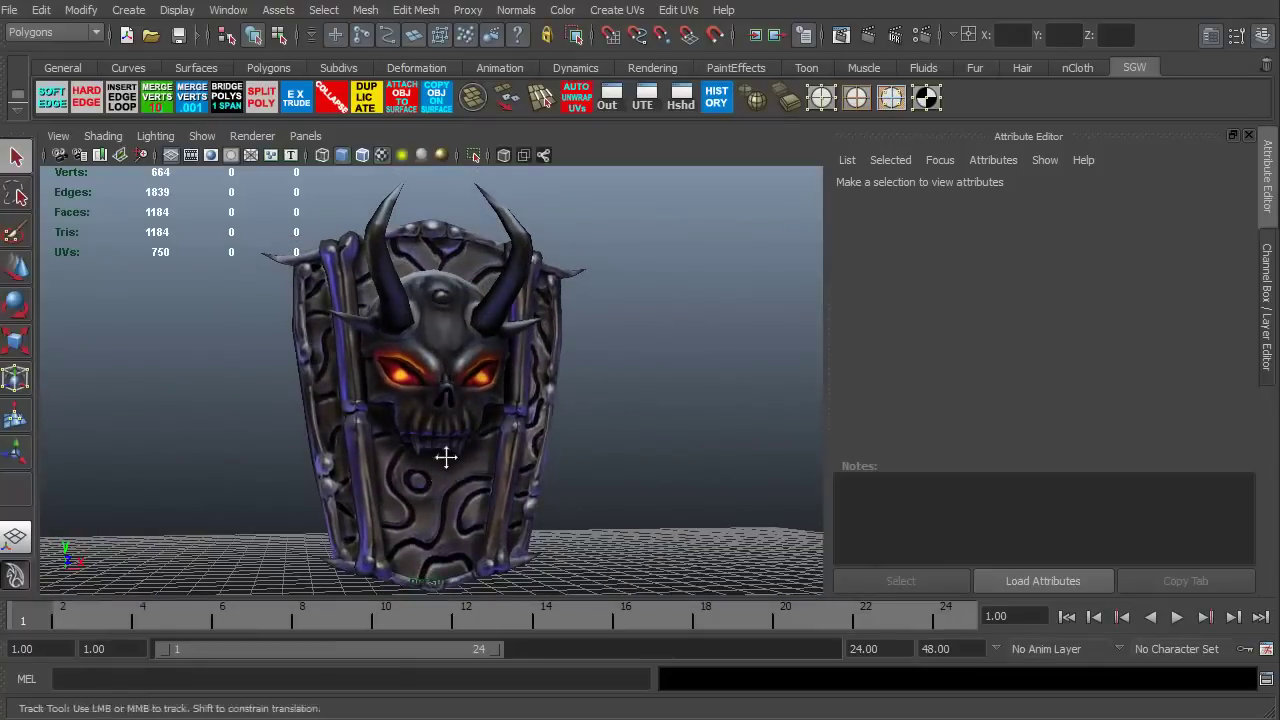
left_click_drag(449, 457, 401, 477, "alt")
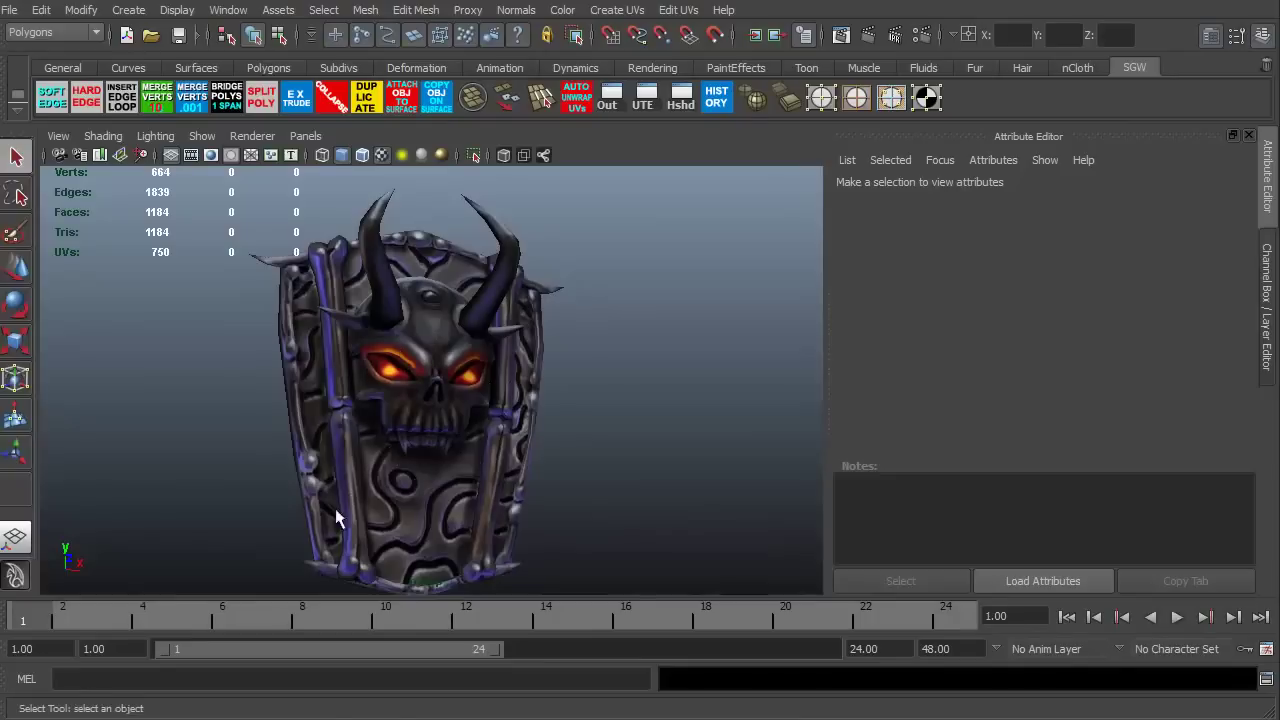
left_click_drag(225, 456, 329, 491, "alt")
middle_click_drag(329, 491, 356, 465, "alt")
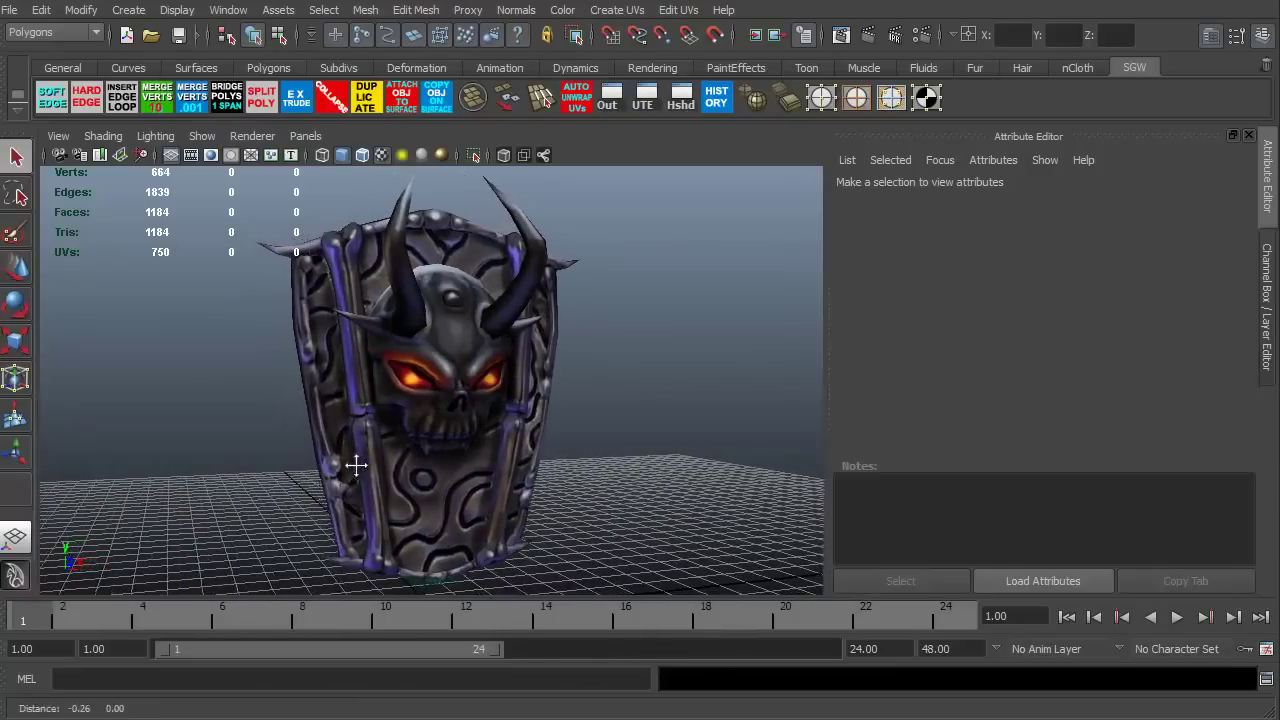
left_click_drag(356, 465, 171, 520, "alt")
middle_click_drag(171, 520, 382, 478, "alt")
left_click_drag(330, 522, 378, 513, "alt")
middle_click_drag(380, 513, 406, 501, "alt")
left_click_drag(342, 517, 349, 529, "alt")
middle_click_drag(350, 512, 349, 509, "alt")
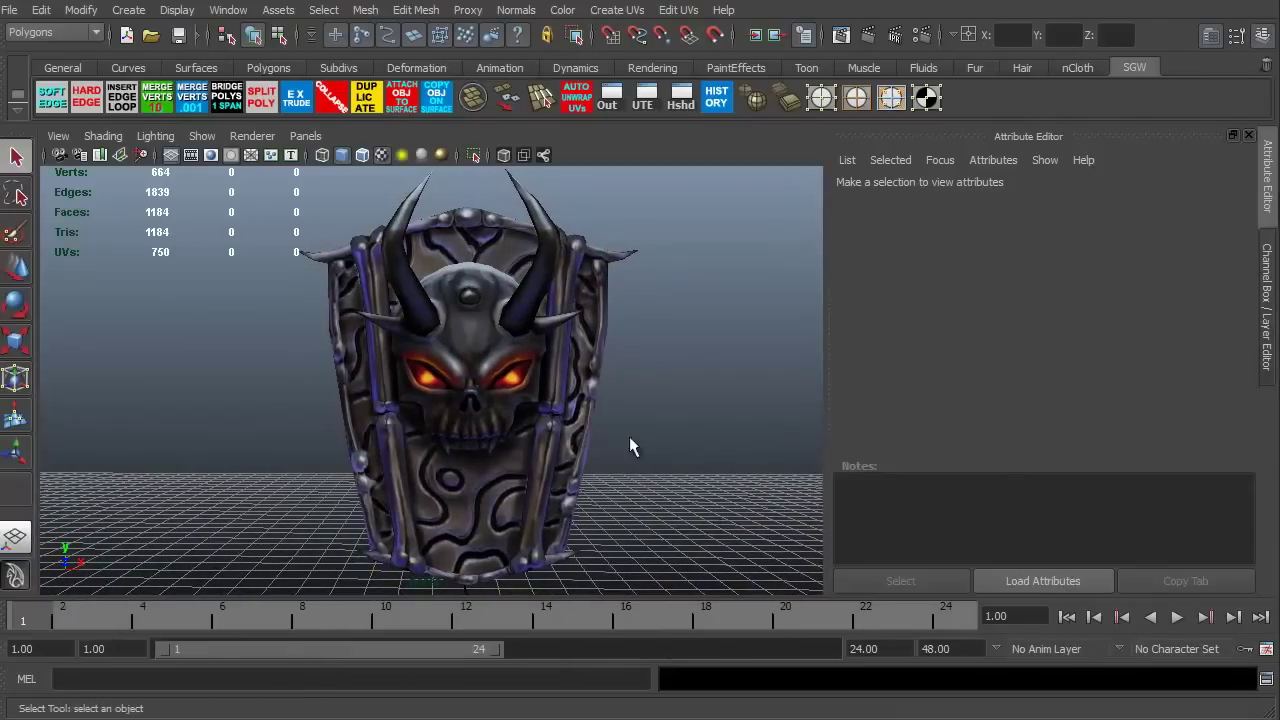
left_click_drag(268, 466, 255, 463, "alt")
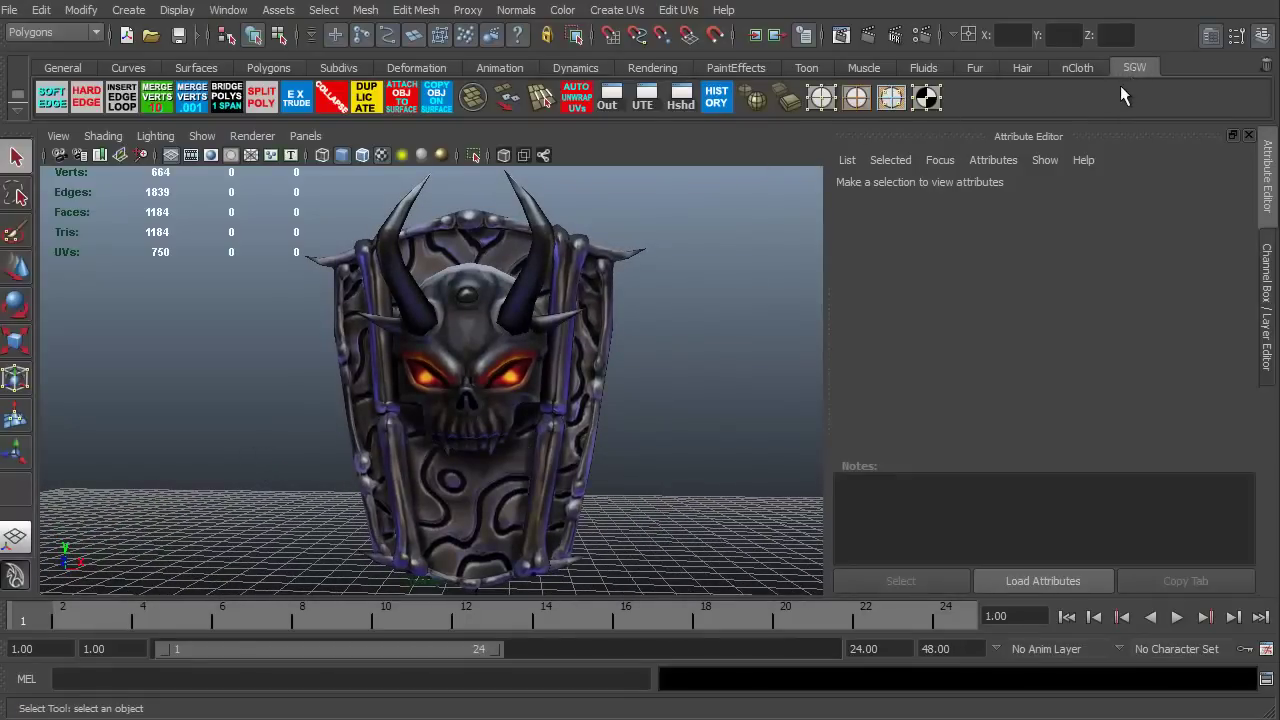
left_click(648, 106)
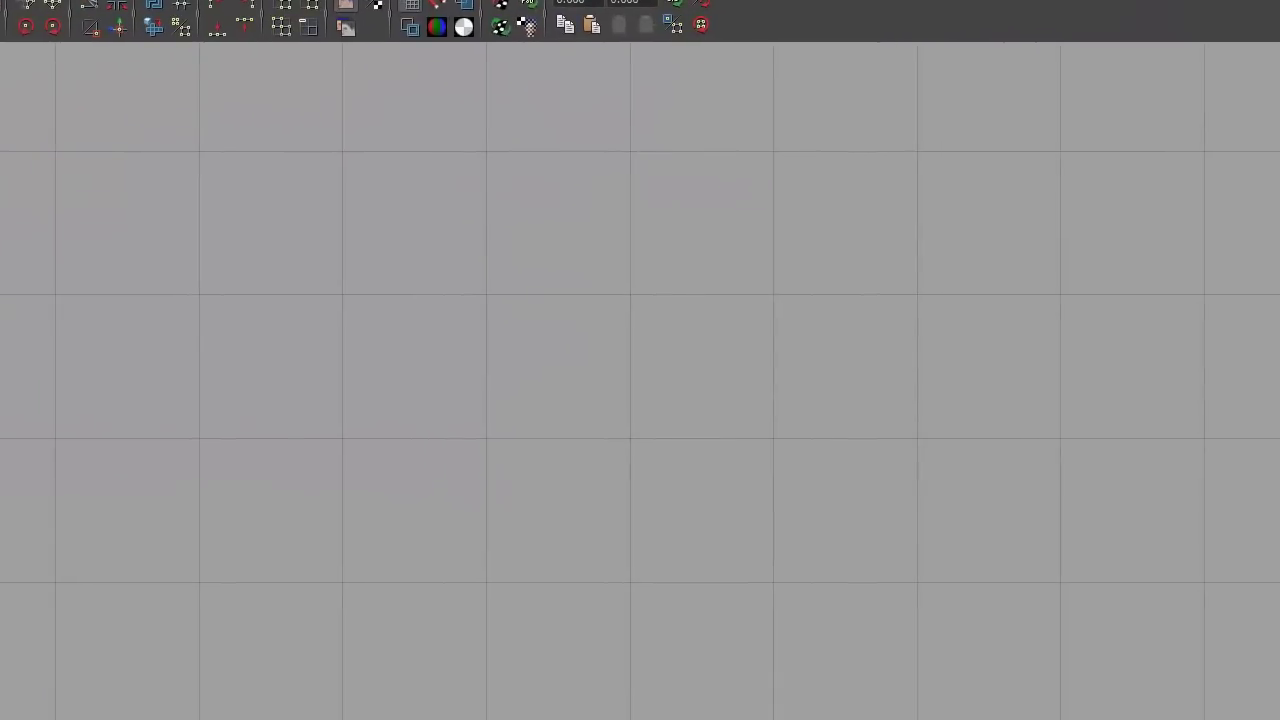
left_click_drag(0, 0, 629, 149)
left_click_drag(902, 164, 680, 27)
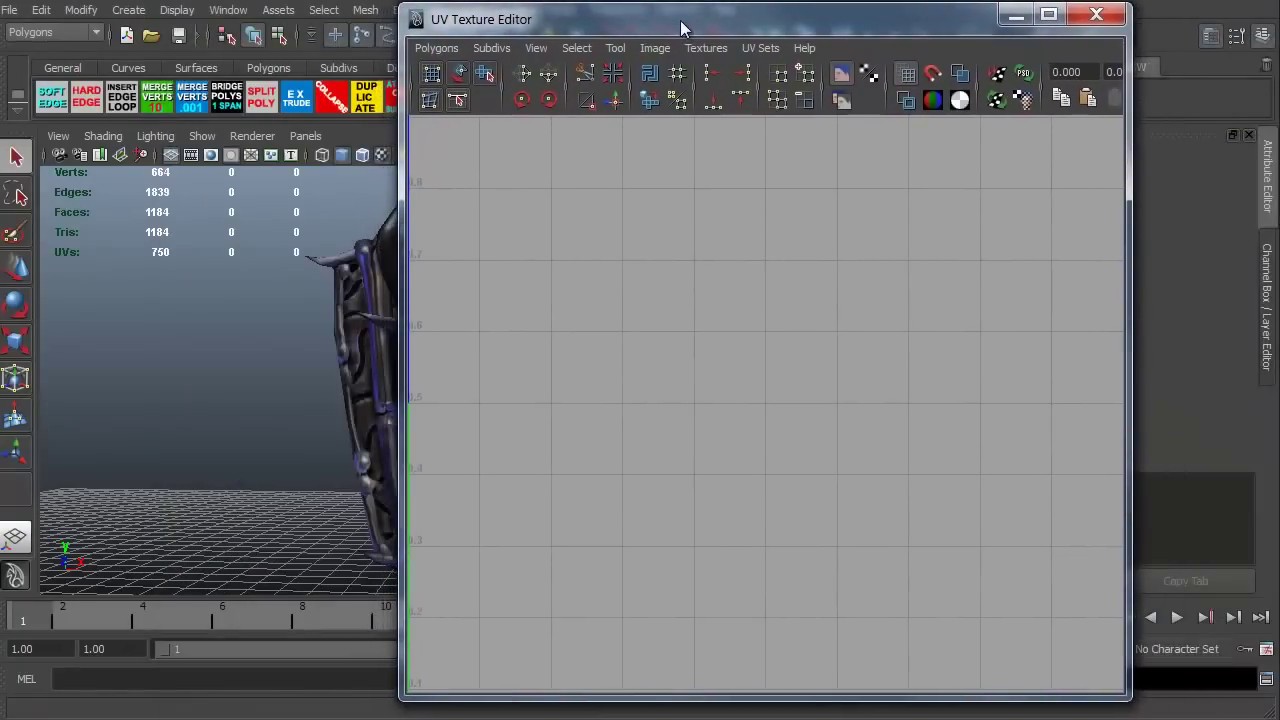
left_click(1096, 14)
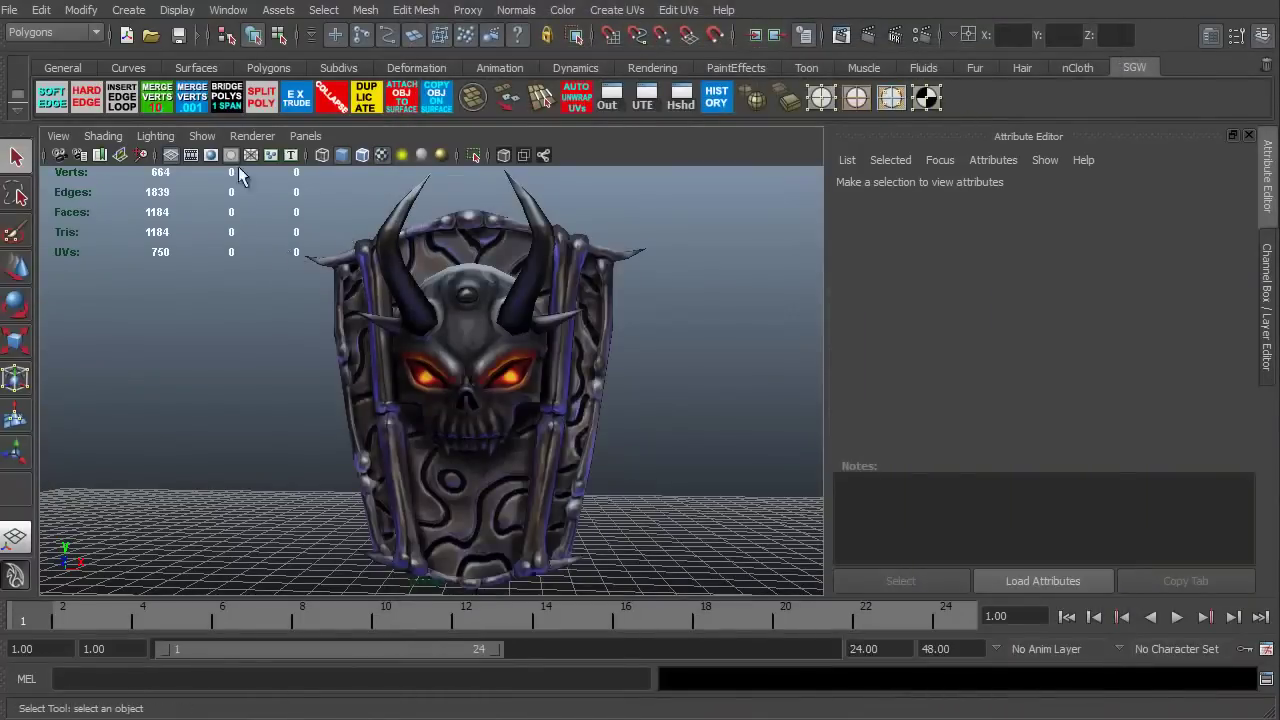
- Open the UV Texture Editor and place it beside the shield so the editor and the model can be seen together
left_click(224, 12)
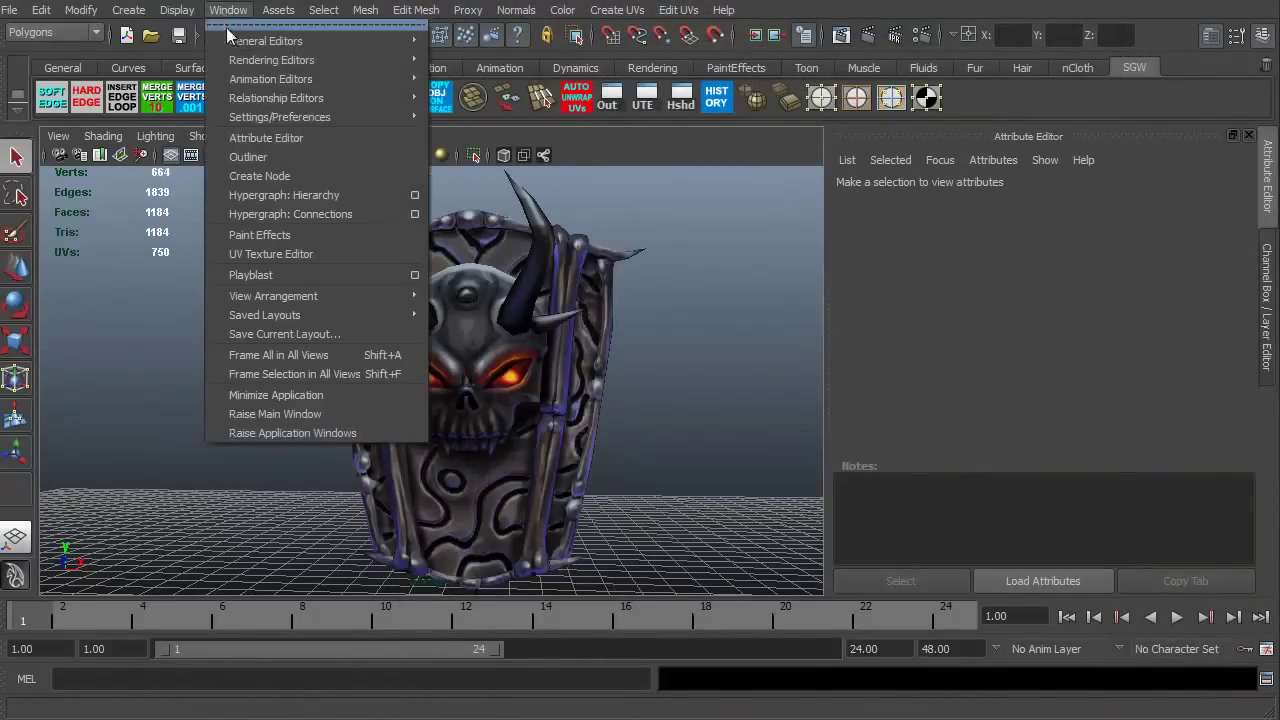
left_click(270, 252)
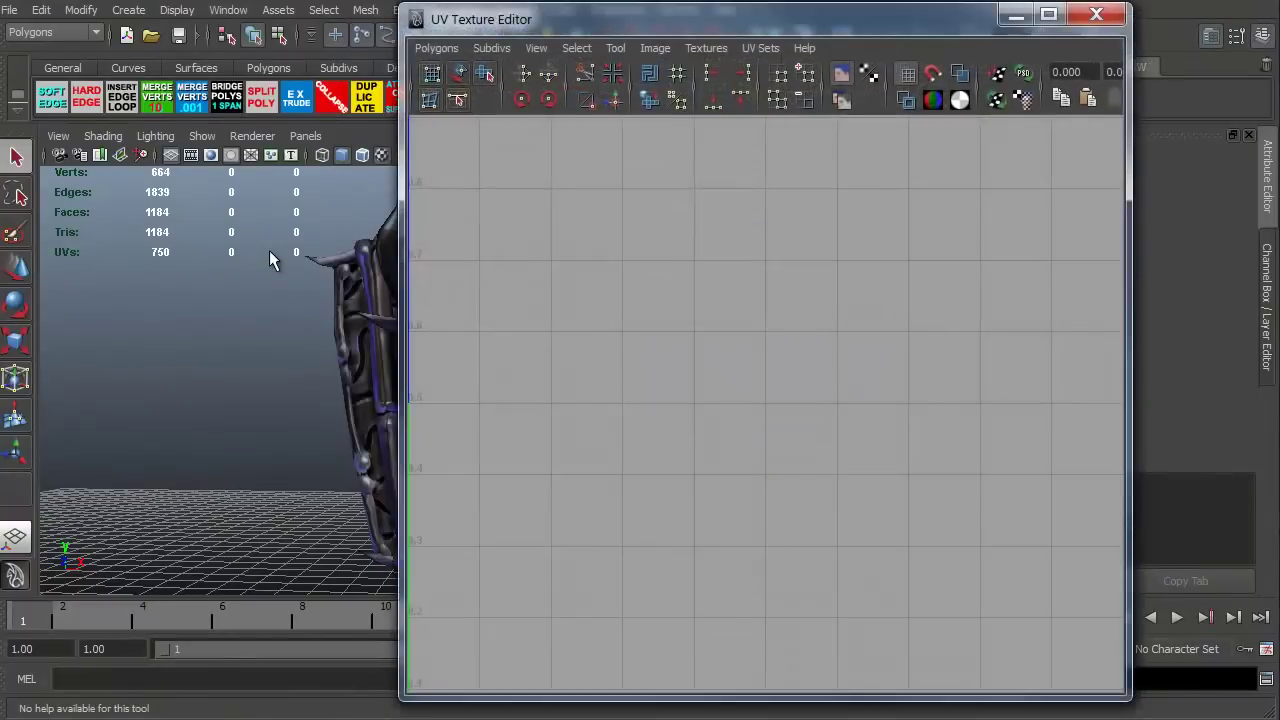
right_click_drag(772, 500, 680, 342, "alt")
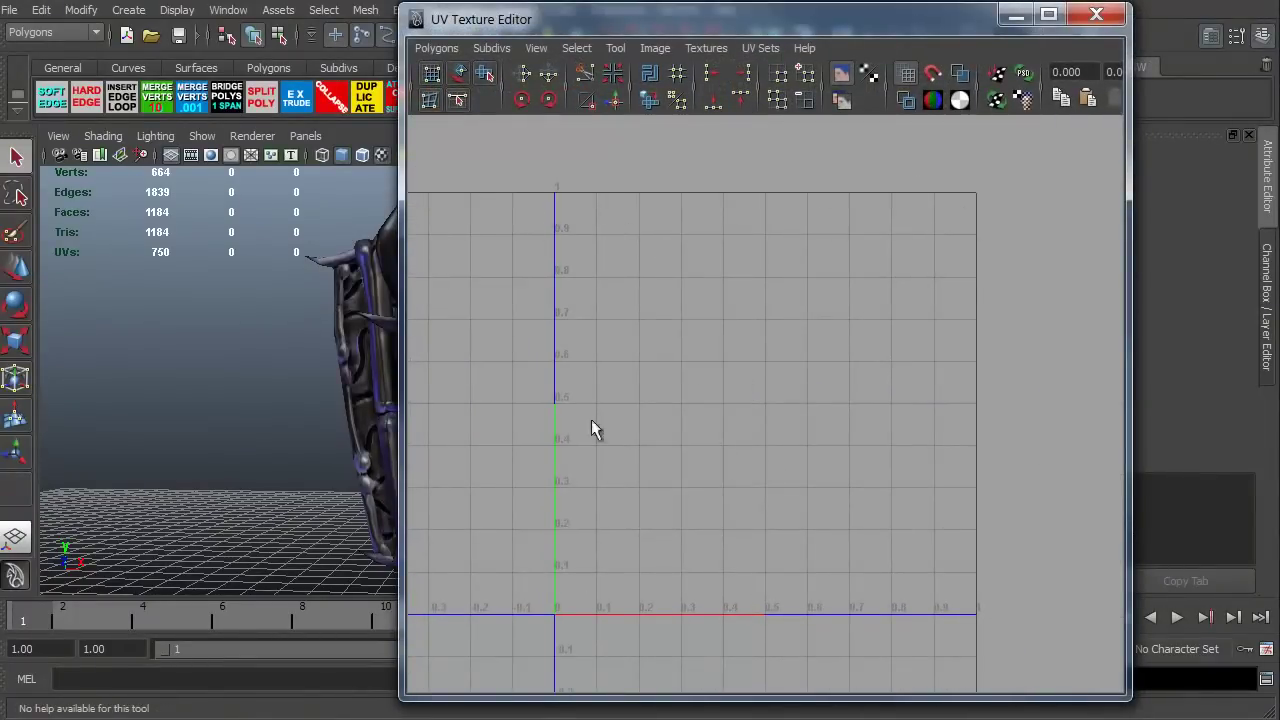
scroll(724, 553, "down", 2)
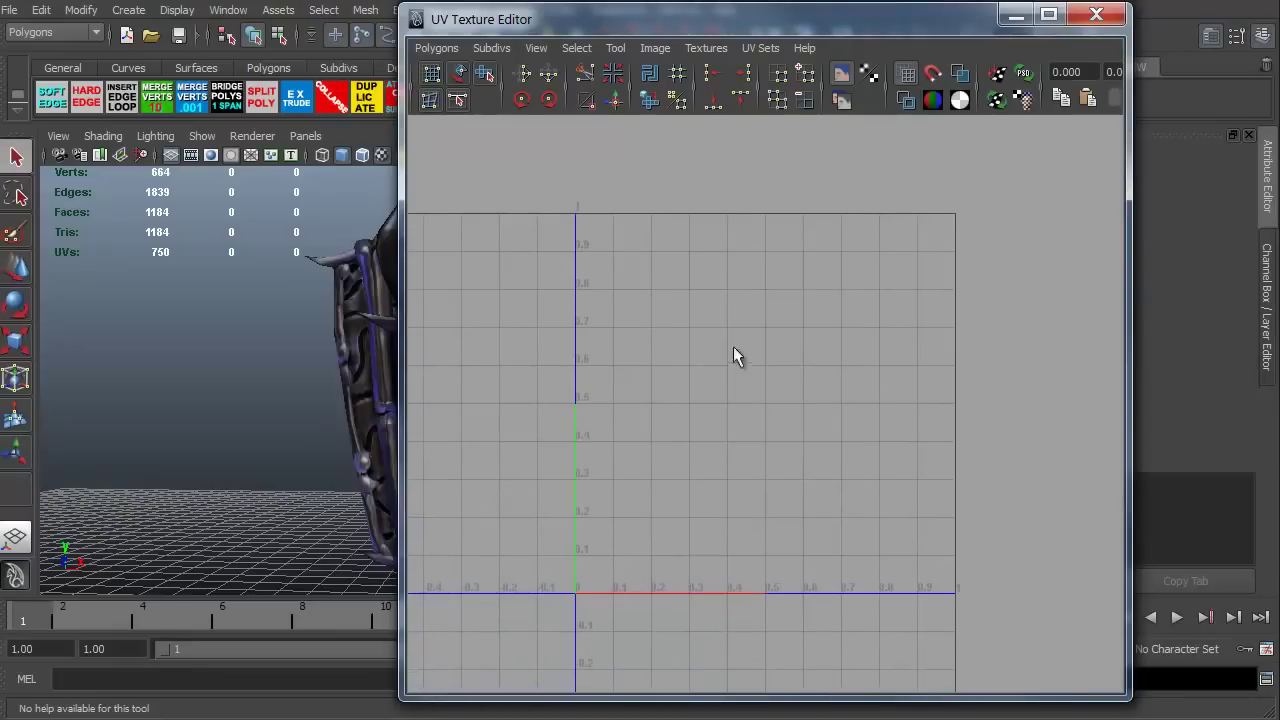
left_click_drag(291, 456, 86, 437, "alt")
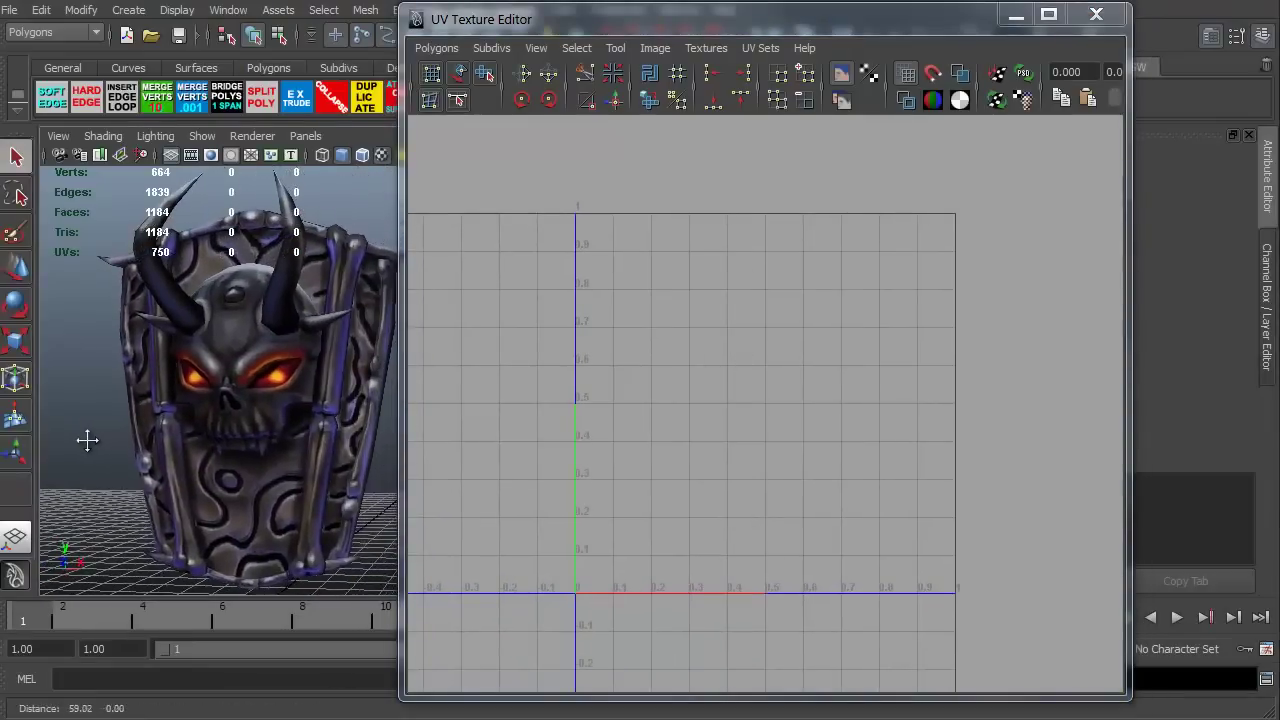
left_click_drag(110, 513, 208, 480, "alt")
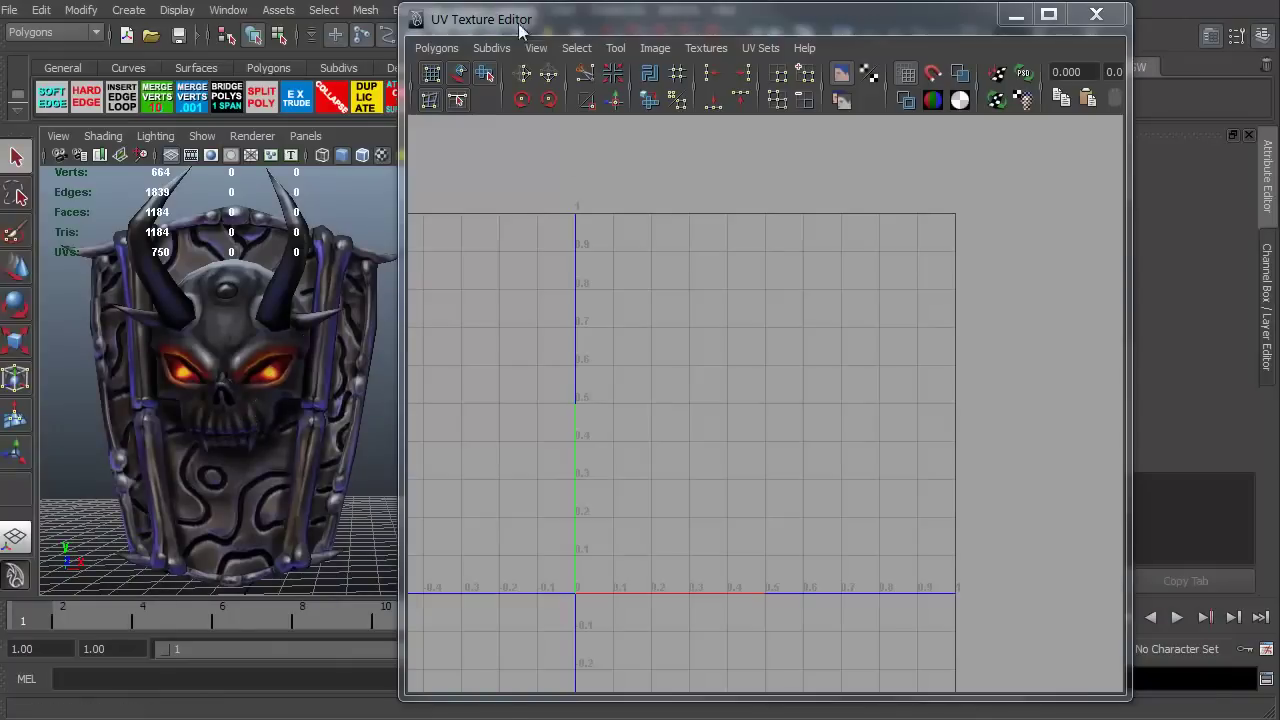
left_click_drag(546, 23, 641, 26)
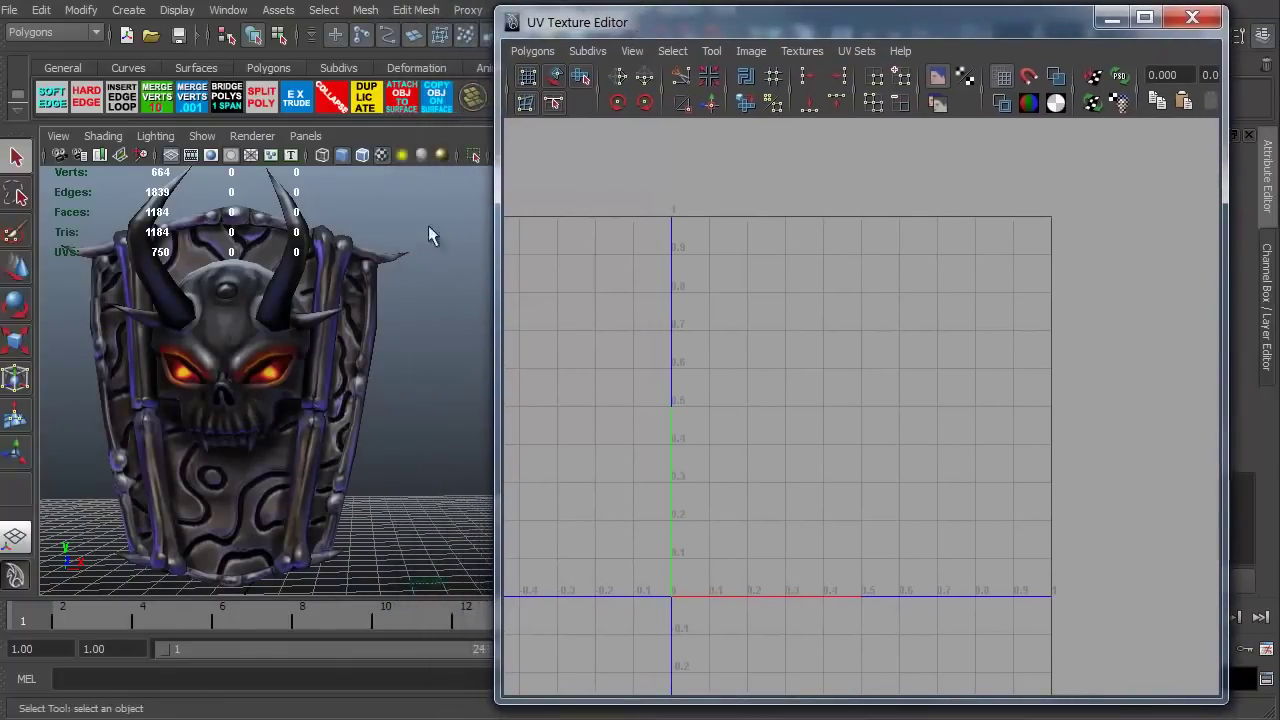
- Select the skull shield to show its complete UV layout over the texture in the UV Texture Editor
left_click(261, 398)
mouse_move(768, 422)
middle_mouse_down("alt")
mouse_move(720, 422)
mouse_move(748, 425)
middle_mouse_up("alt")
right_click_drag(750, 425, 742, 372, "alt")
middle_click_drag(742, 372, 736, 354, "alt")
left_click_drag(184, 456, 255, 465, "alt")
middle_click_drag(734, 463, 761, 471, "alt")
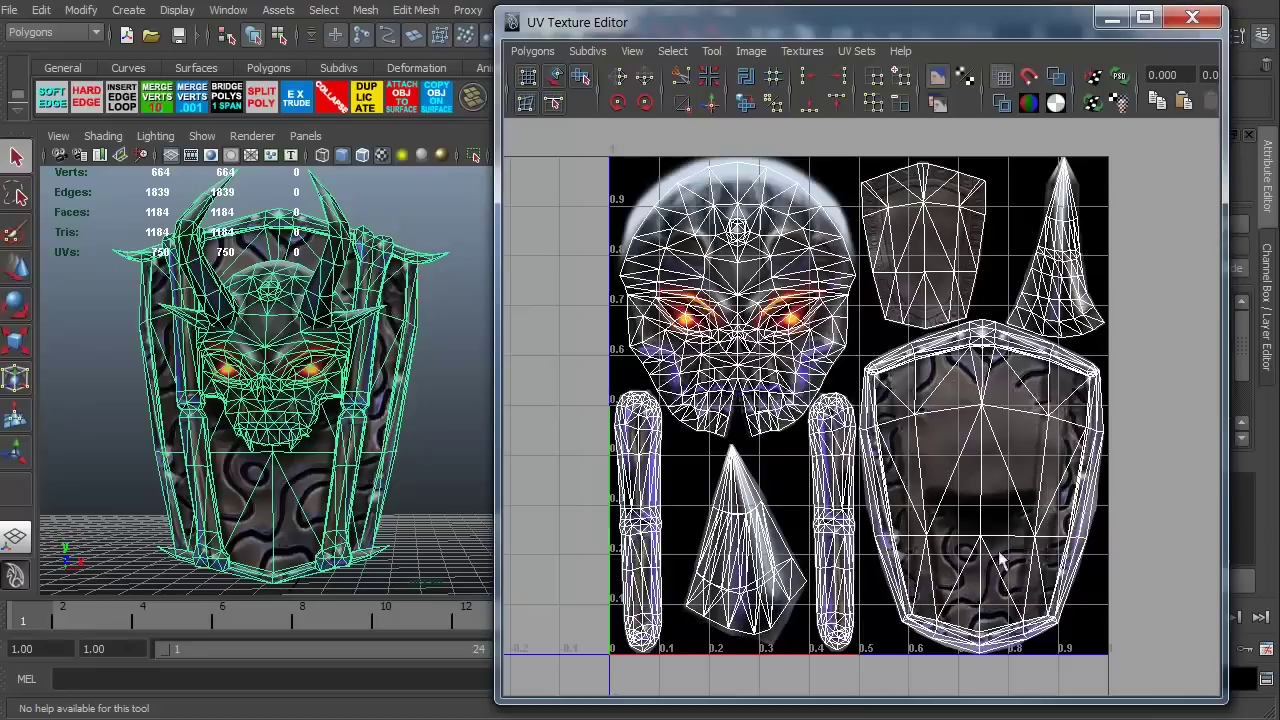
left_click_drag(724, 299, 943, 458)
- Switch the UV layout to edge selection and select the edges on the upper-left forehead of the skull shell
right_click(779, 375)
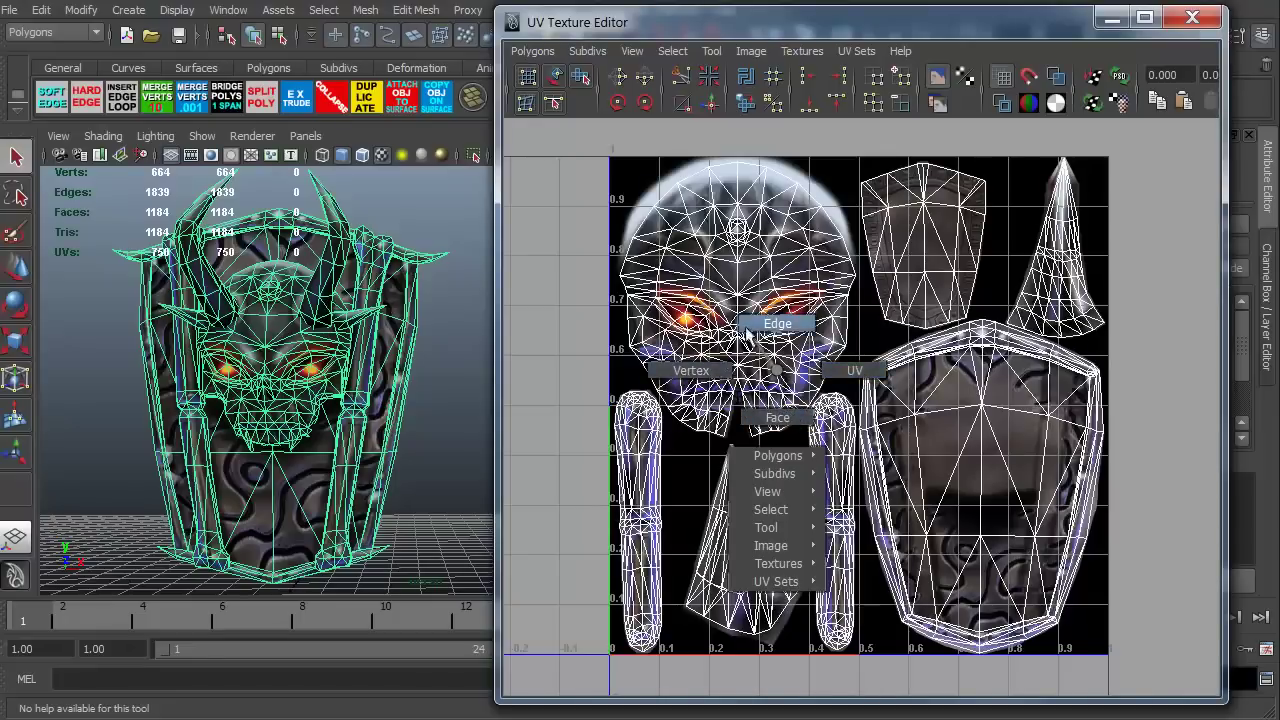
right_click_drag(770, 330, 772, 328)
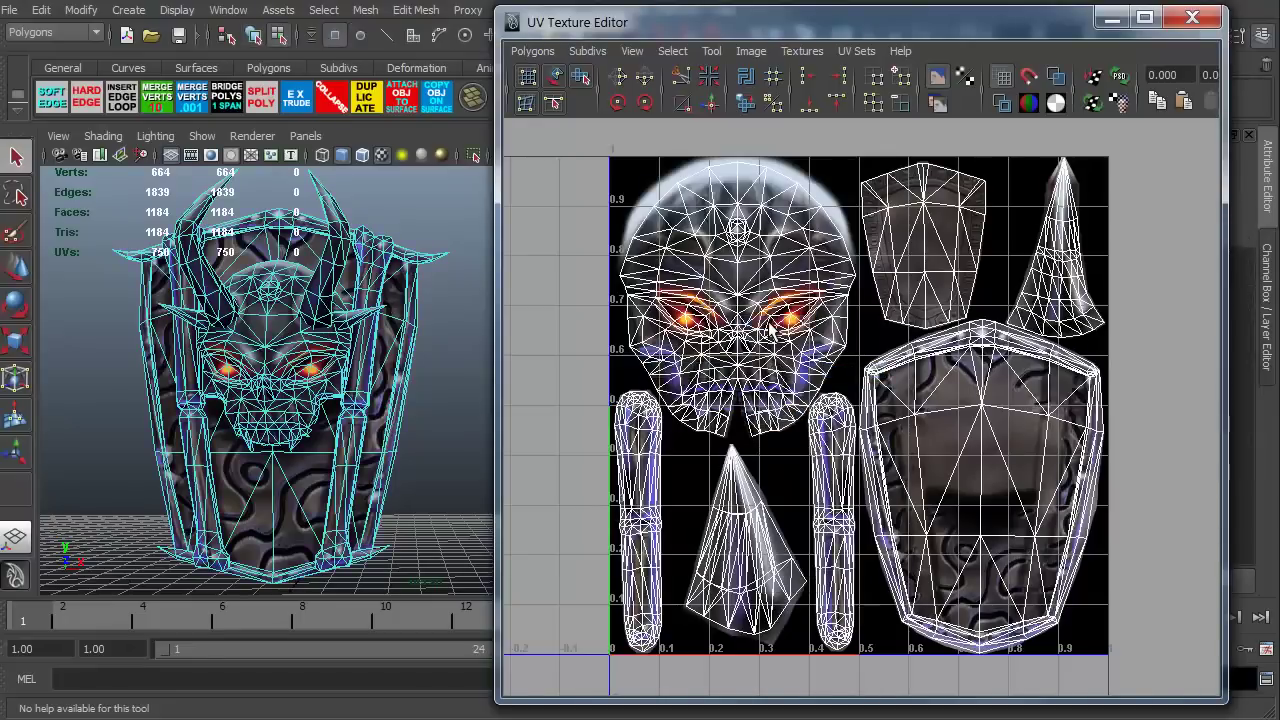
left_click_drag(634, 188, 740, 275)
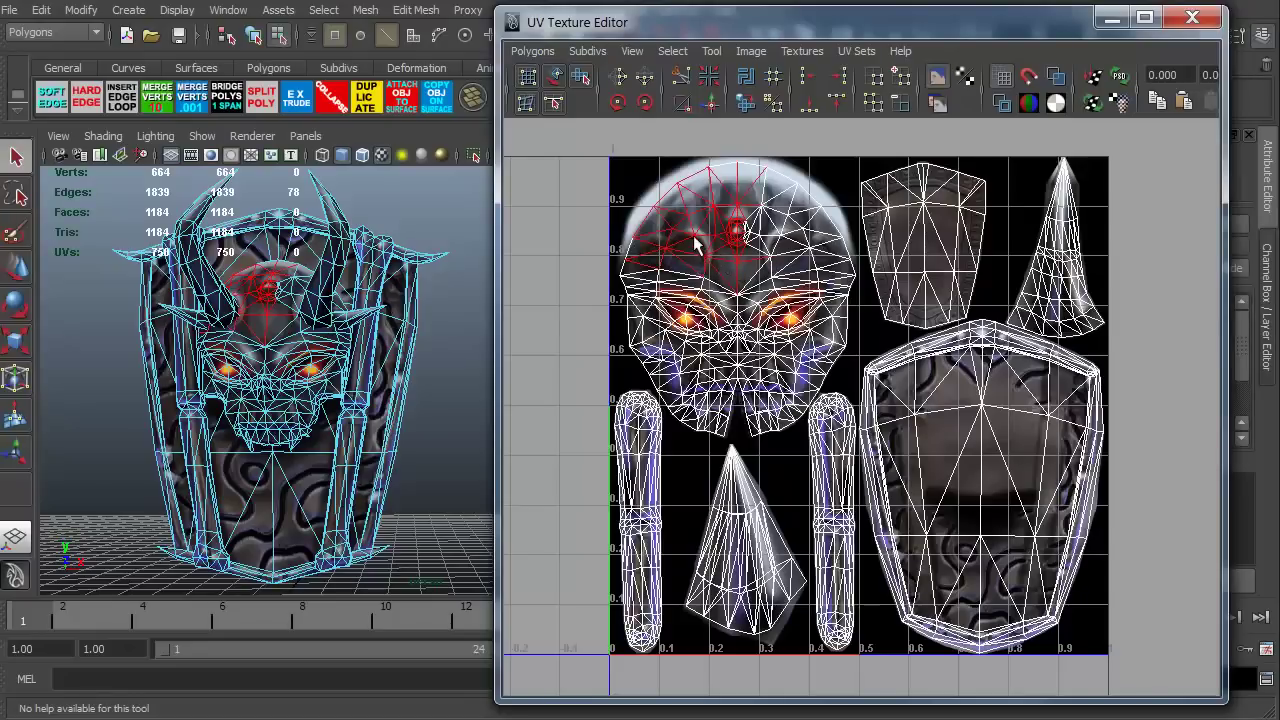
- Switch to vertex selection and select the vertices across the left brow and eye of the skull shell
right_click(759, 306)
left_click(759, 306)
right_click_drag(727, 302, 615, 298)
left_click_drag(597, 223, 745, 335)
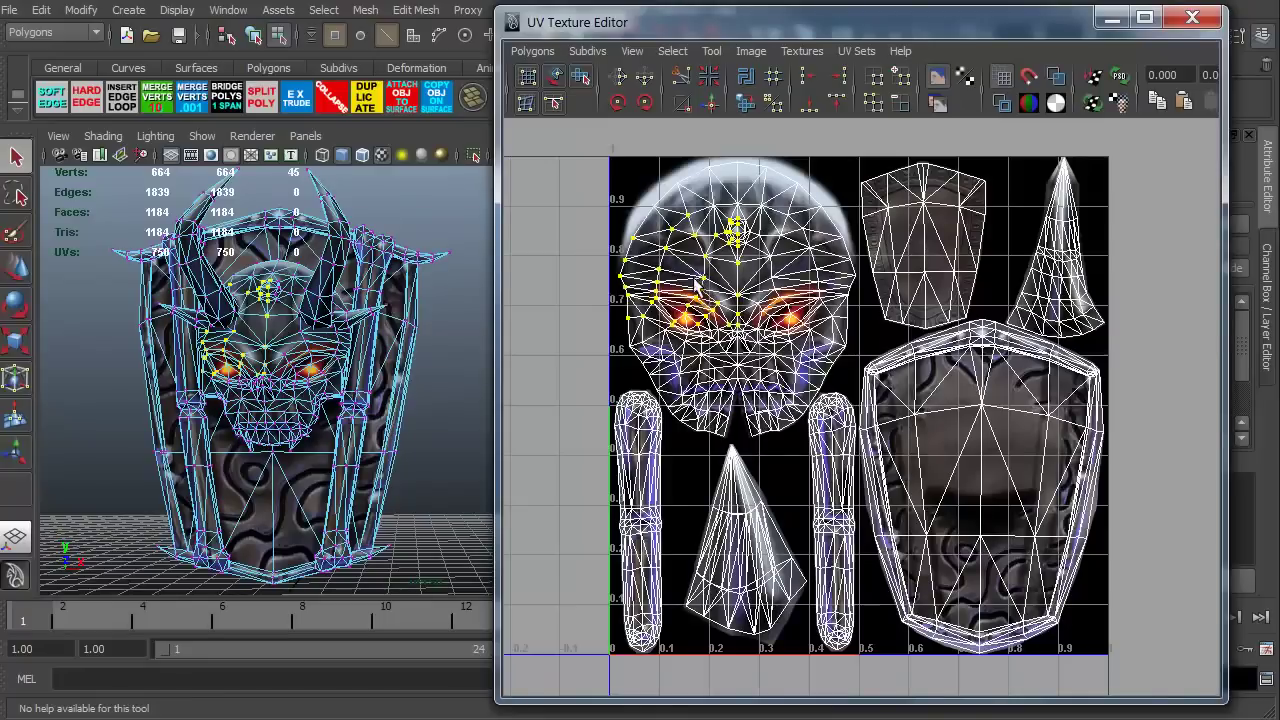
- Activate the Move tool and select different groups of vertices along the left side of the skull shell
key("w")
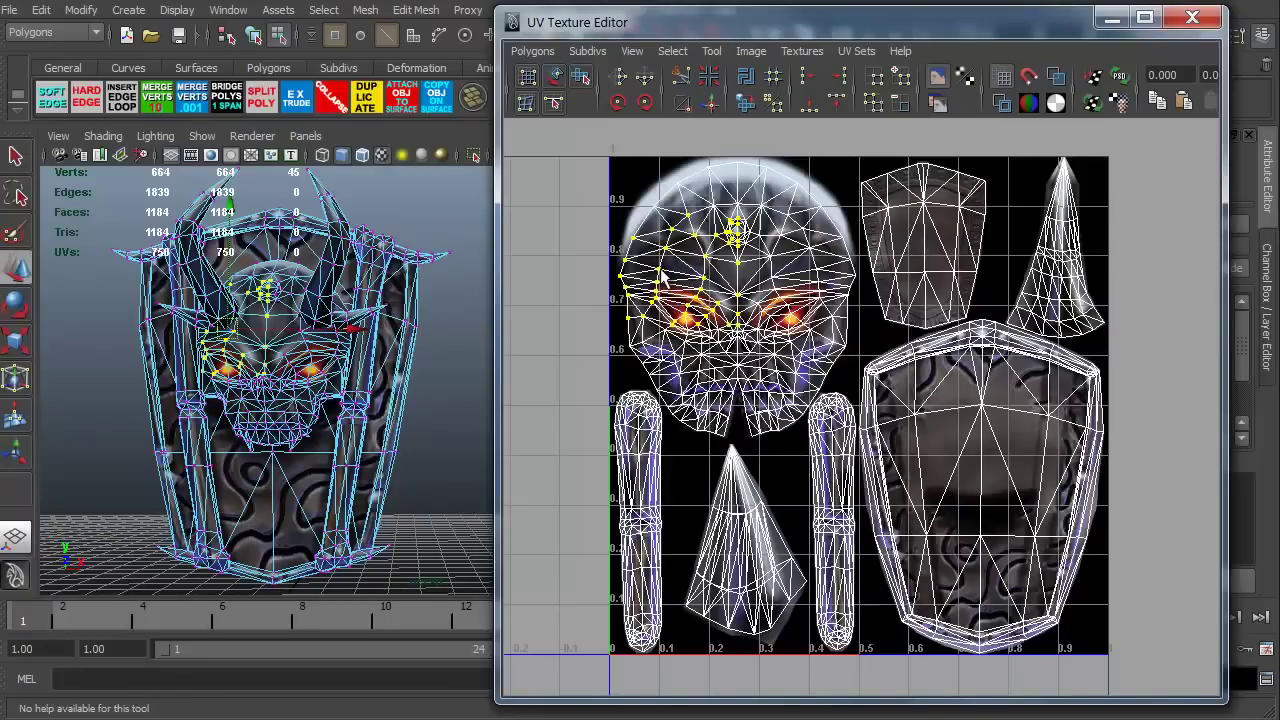
left_click(659, 272)
left_click_drag(597, 243, 682, 308)
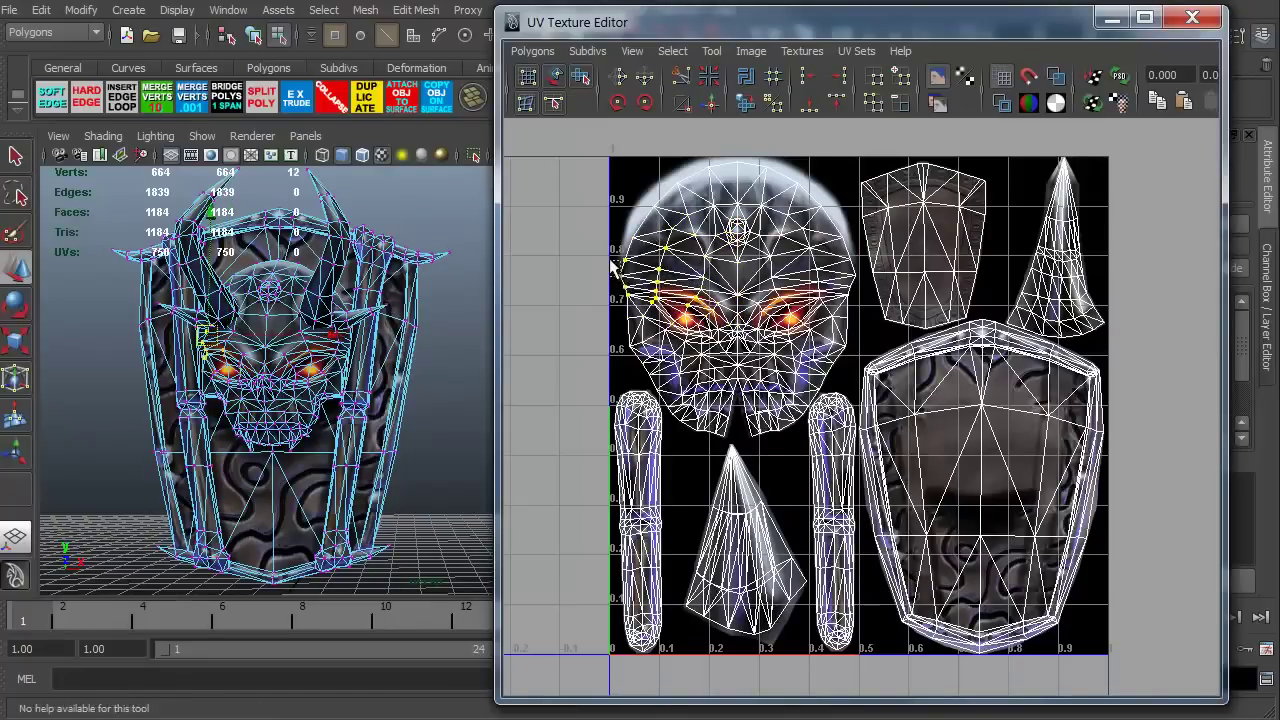
left_click_drag(609, 258, 698, 322)
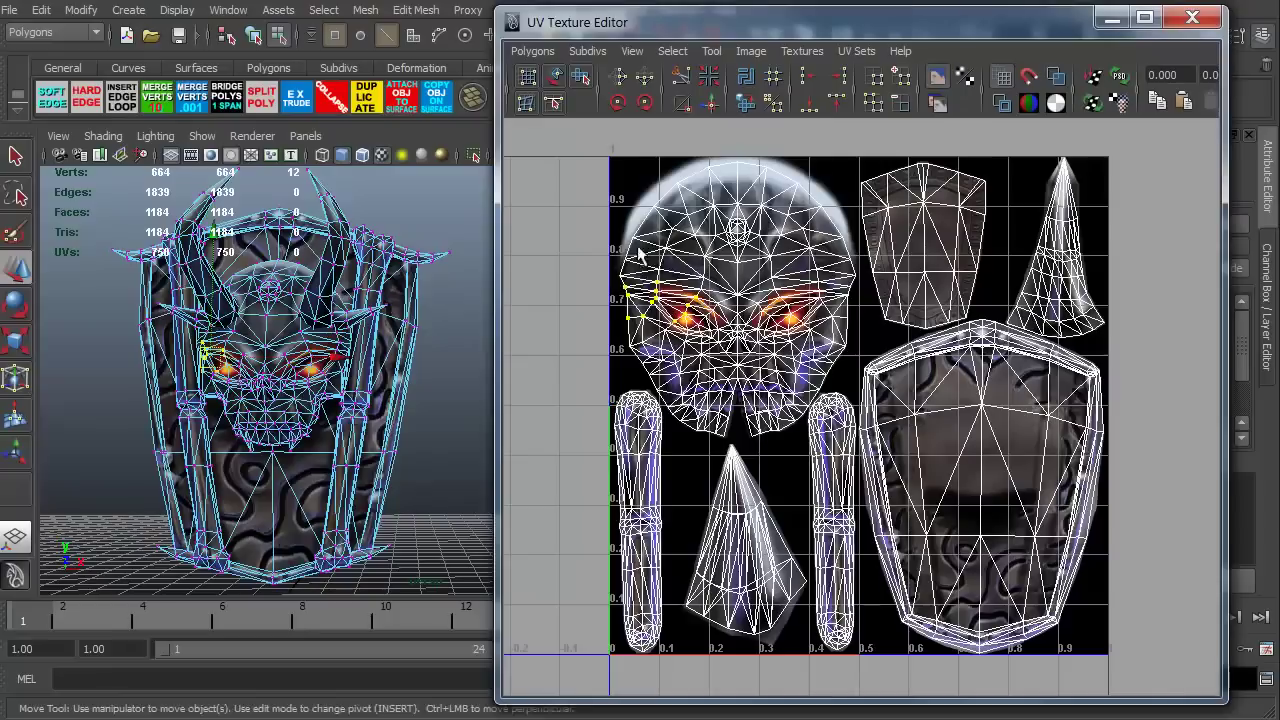
left_click_drag(636, 246, 741, 343)
left_click_drag(603, 314, 698, 374)
- Select the vertices on the upper part of the left bone shell and try to move them on the model
left_click_drag(606, 360, 673, 467)
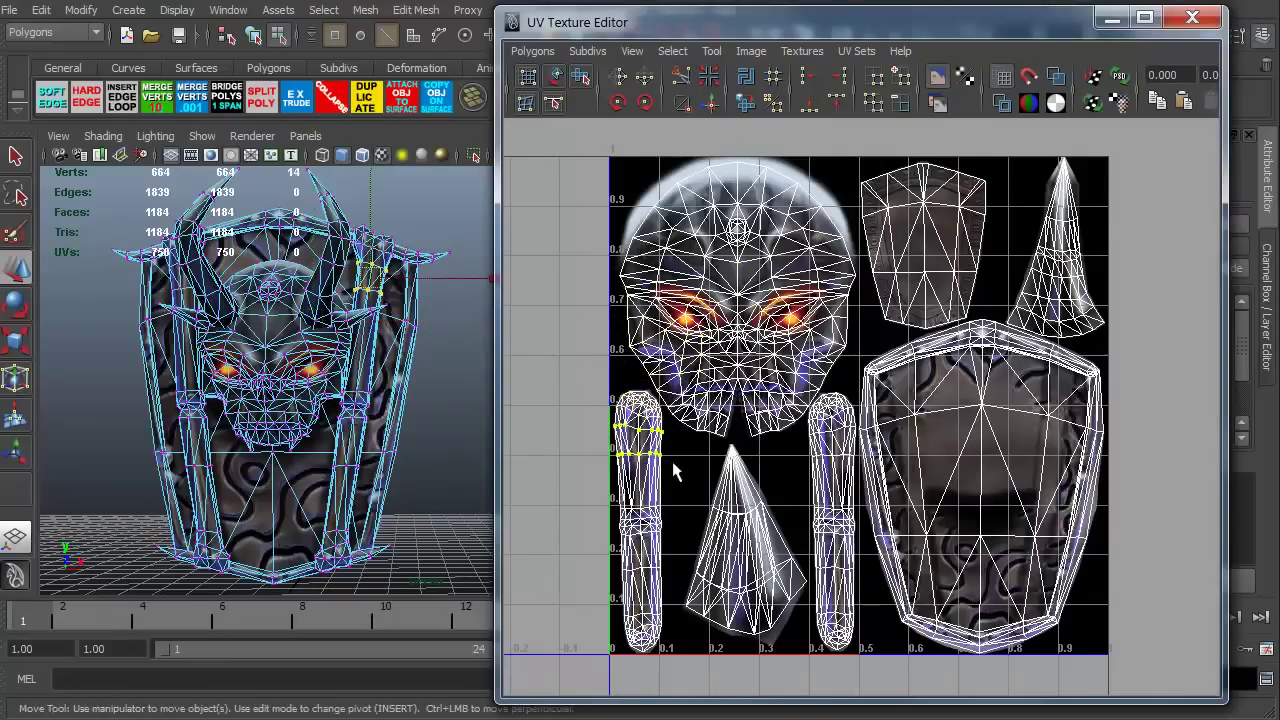
mouse_move(369, 196)
left_mouse_down()
mouse_move(370, 158)
mouse_move(382, 256)
mouse_move(390, 192)
left_mouse_up()
middle_click_drag(395, 197, 398, 230)
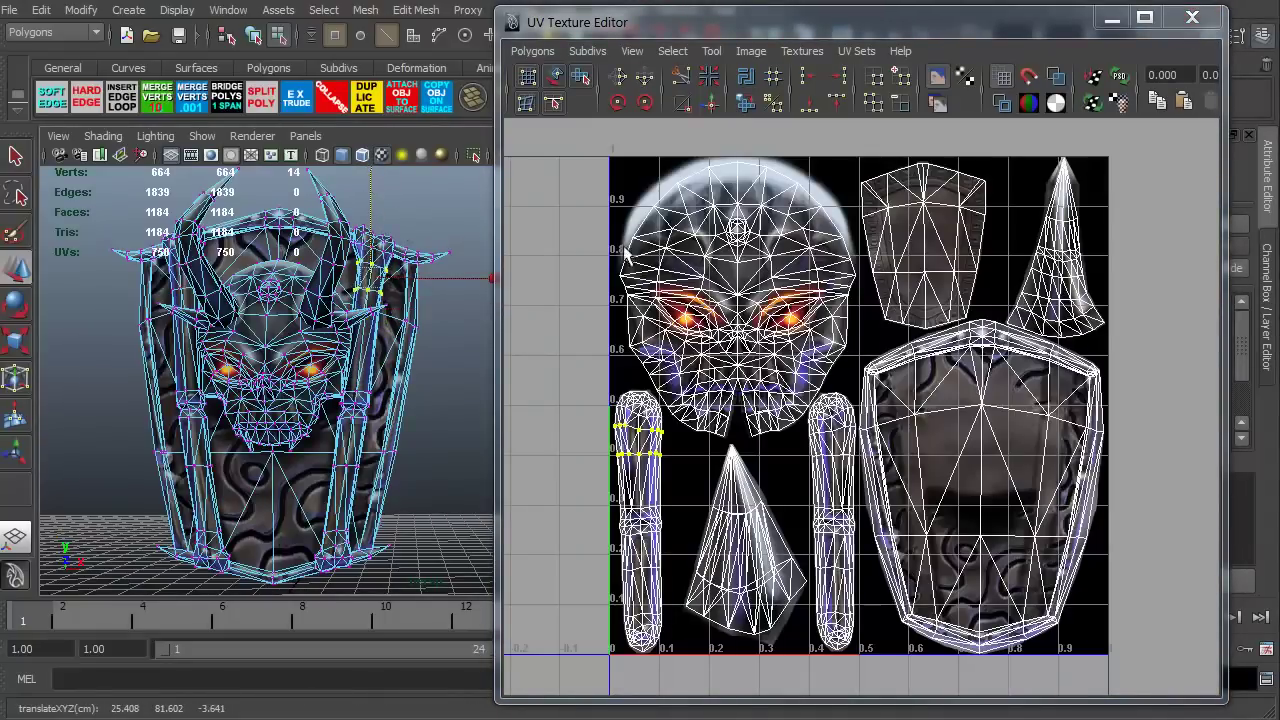
- Select the vertices around the skull's left brow and eye, move them upward on the model, and undo the move
left_click_drag(623, 246, 683, 322)
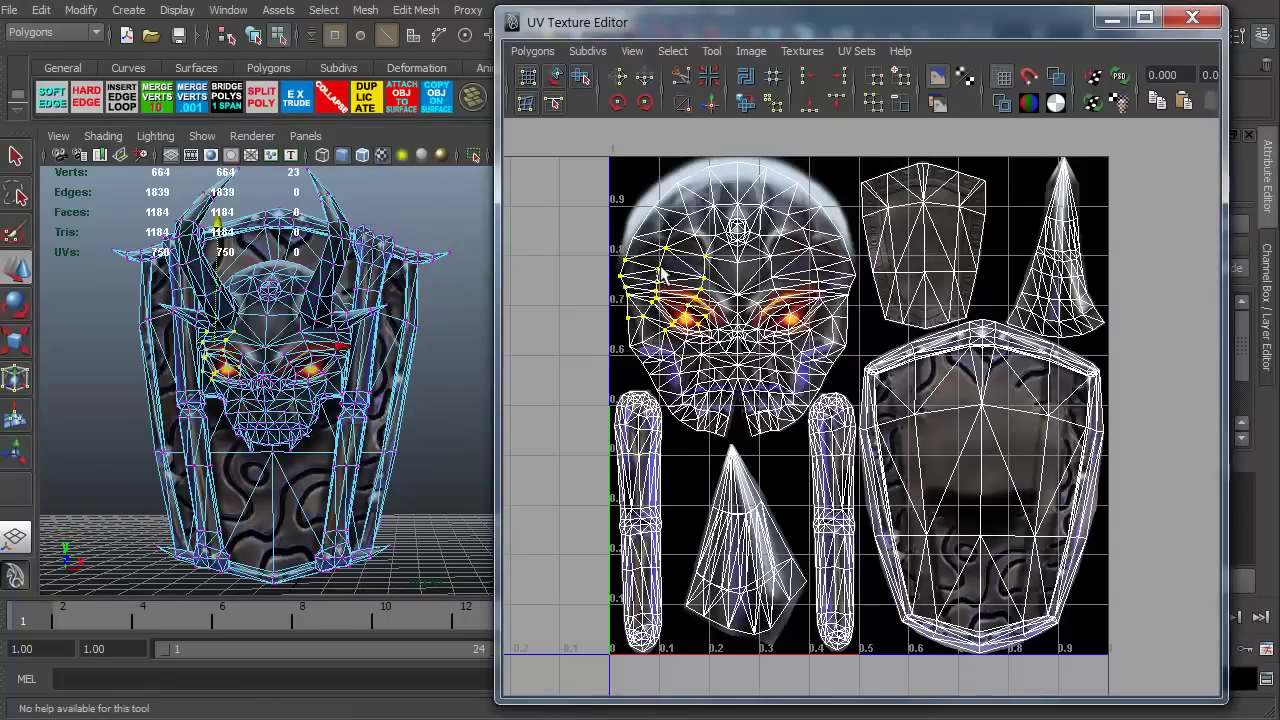
left_click(1047, 222)
key("ctrl+z")
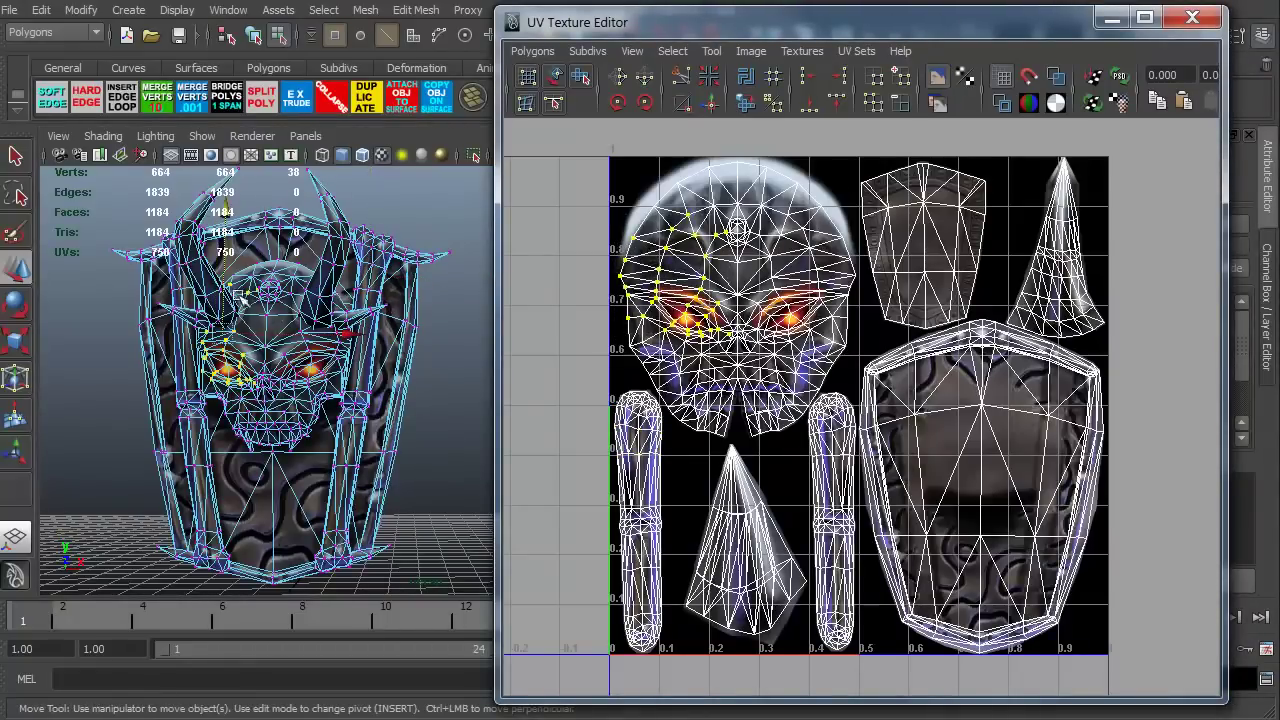
left_click_drag(228, 262, 218, 297)
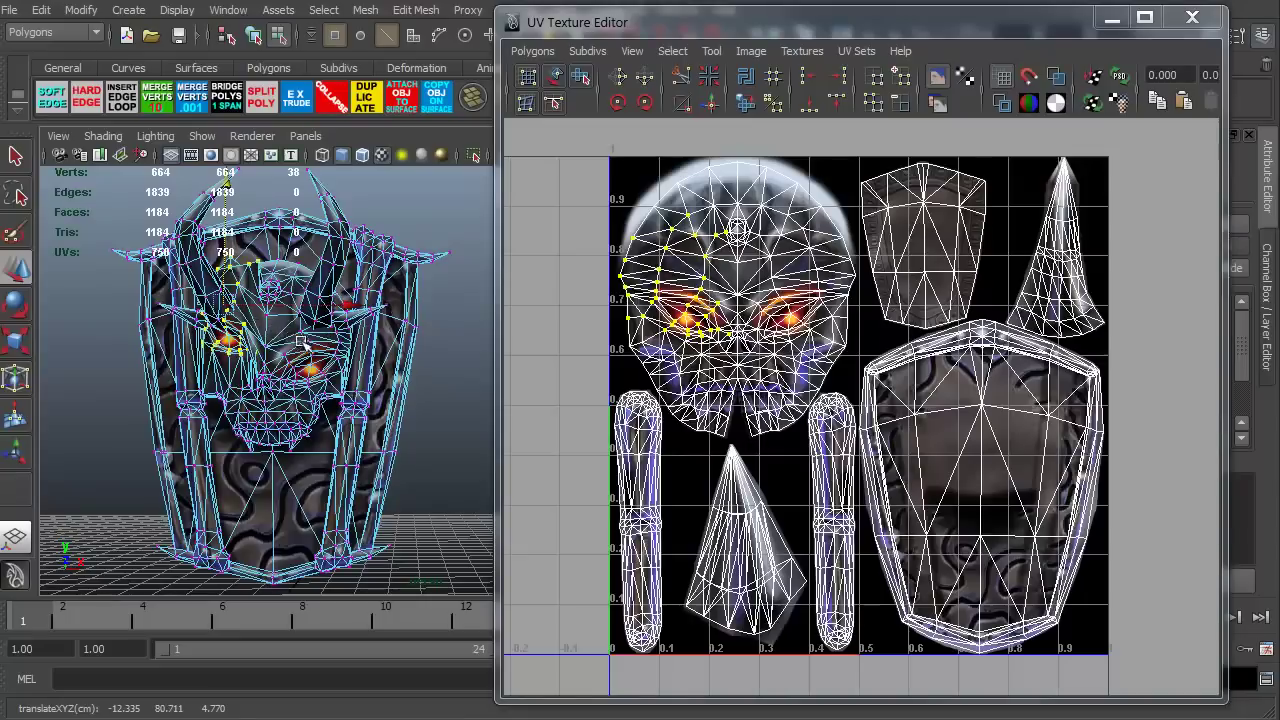
key("ctrl+z")
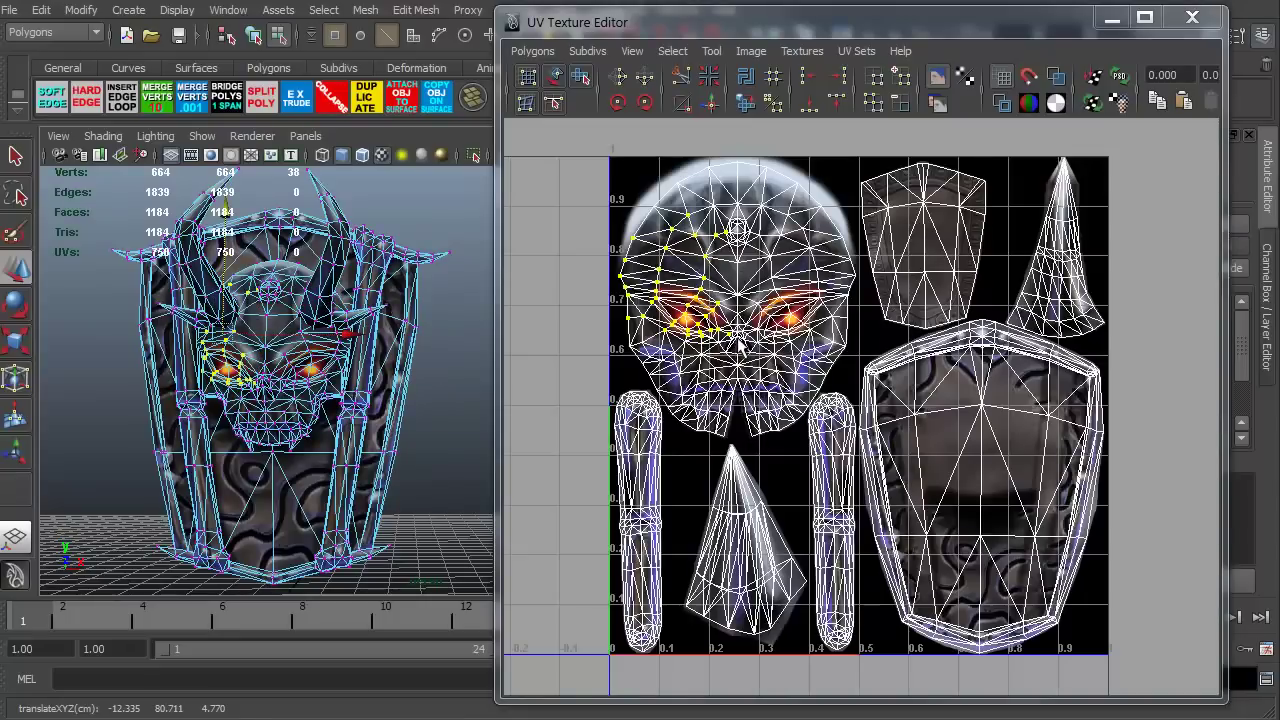
- Switch to UV selection and select the UVs on the upper-left part of the skull shell with the Move tool active
right_click_drag(737, 337, 804, 341)
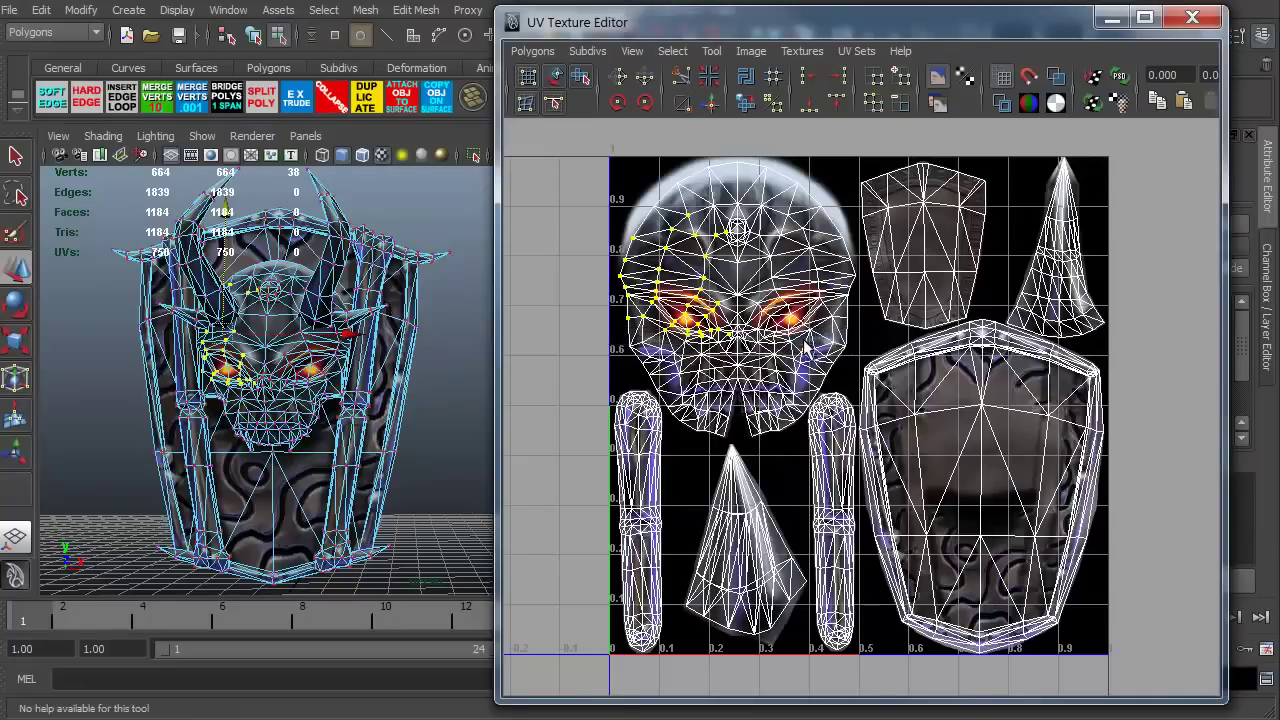
left_click(587, 320)
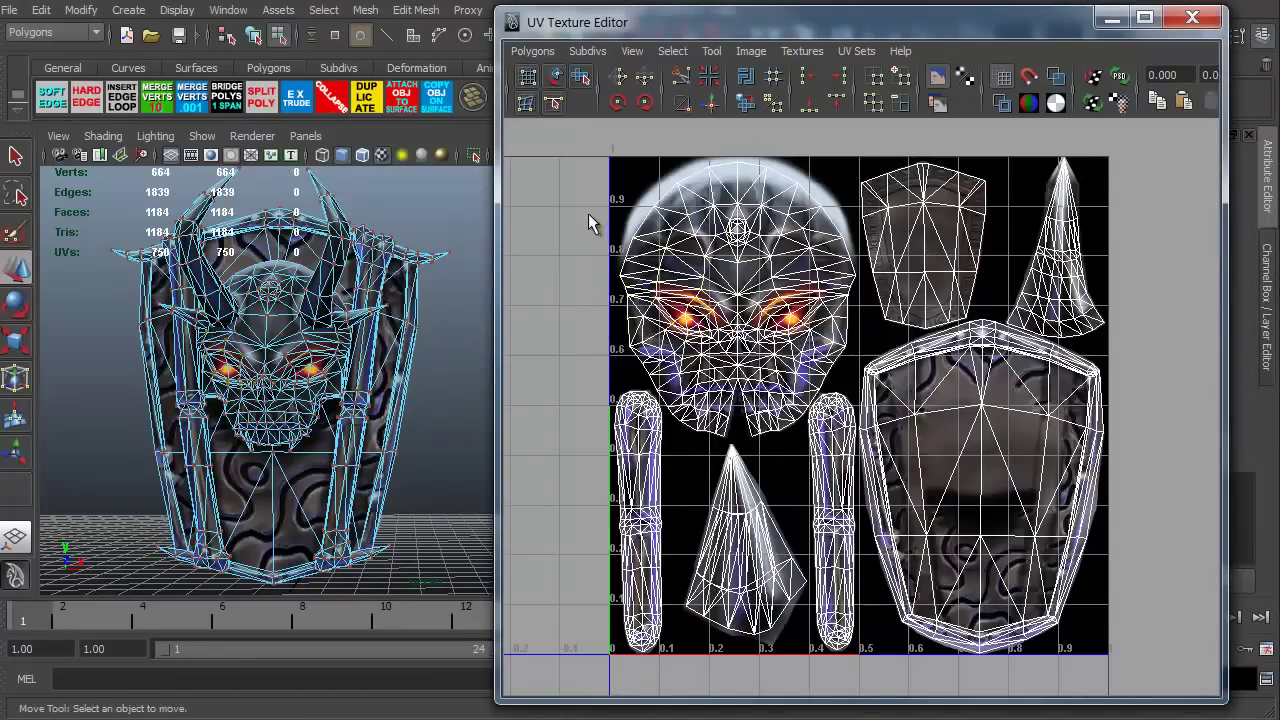
left_click_drag(589, 205, 690, 291)
key("w")
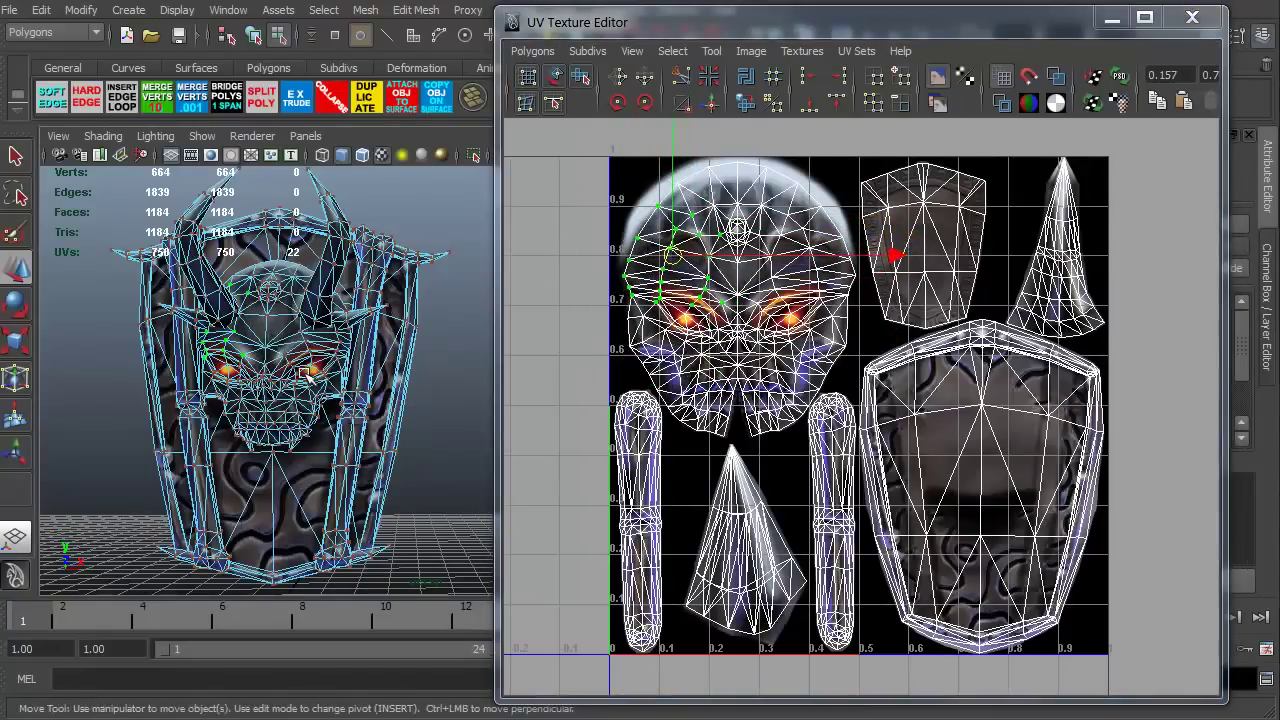
- Move the selected skull UVs slightly over the texture with the model's face in close view, and undo the move
right_click_drag(238, 377, 300, 420, "alt")
left_click_drag(325, 440, 282, 438, "alt")
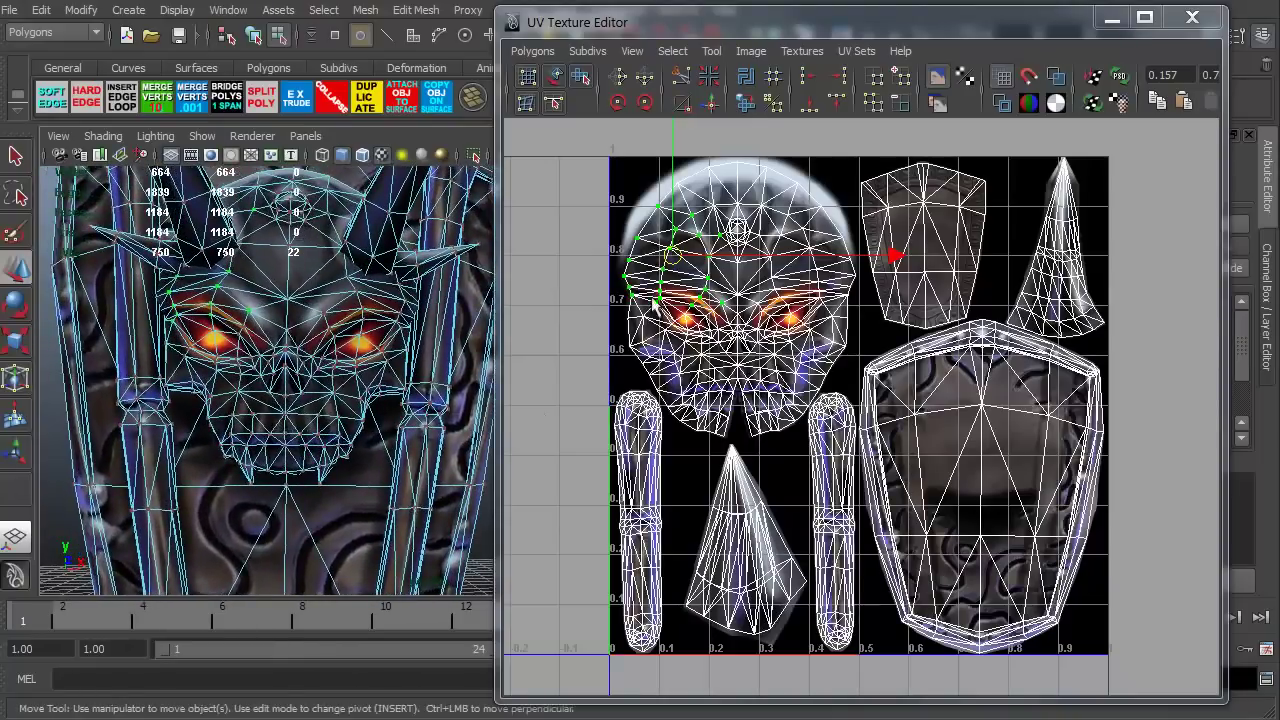
mouse_move(668, 262)
left_mouse_down()
mouse_move(580, 285)
mouse_move(665, 246)
left_mouse_up()
key("ctrl+z")
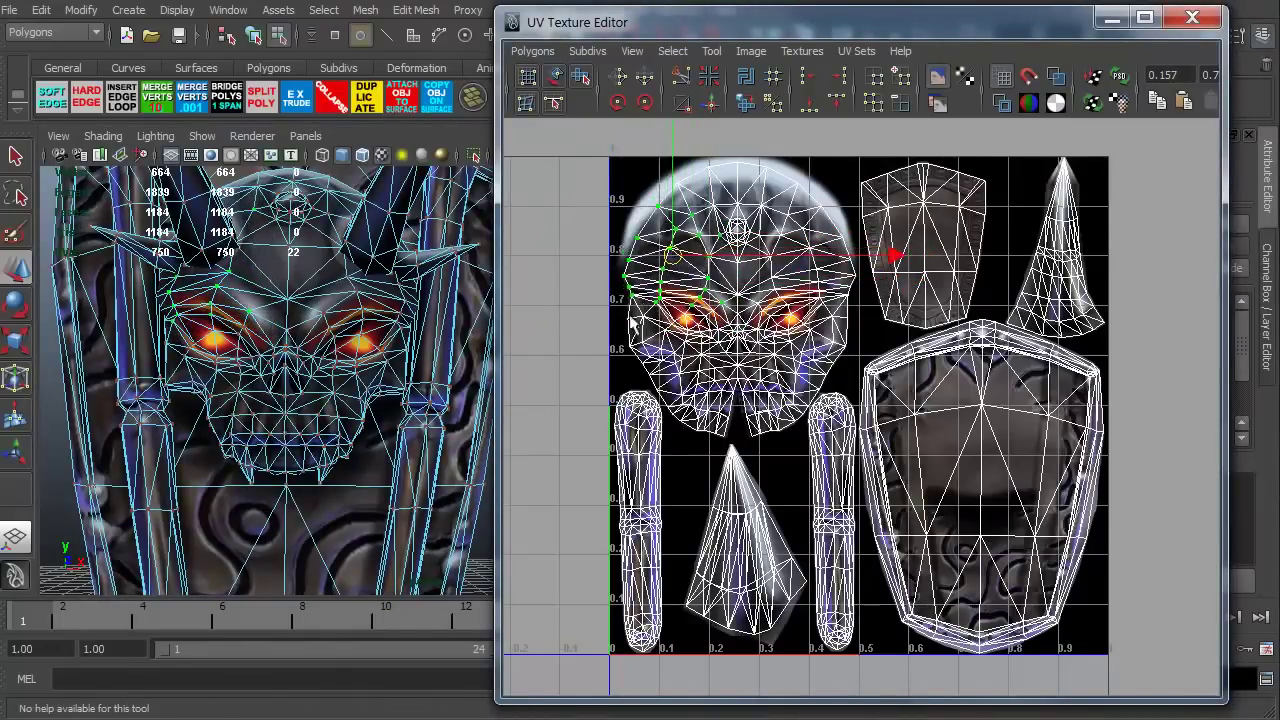
- Clear the selection and select the UVs on the skull shell's upper-right side and the adjacent edge of the neighbouring shell
left_click(558, 336)
right_click_drag(738, 390, 793, 294, "alt")
middle_click_drag(793, 294, 771, 304, "alt")
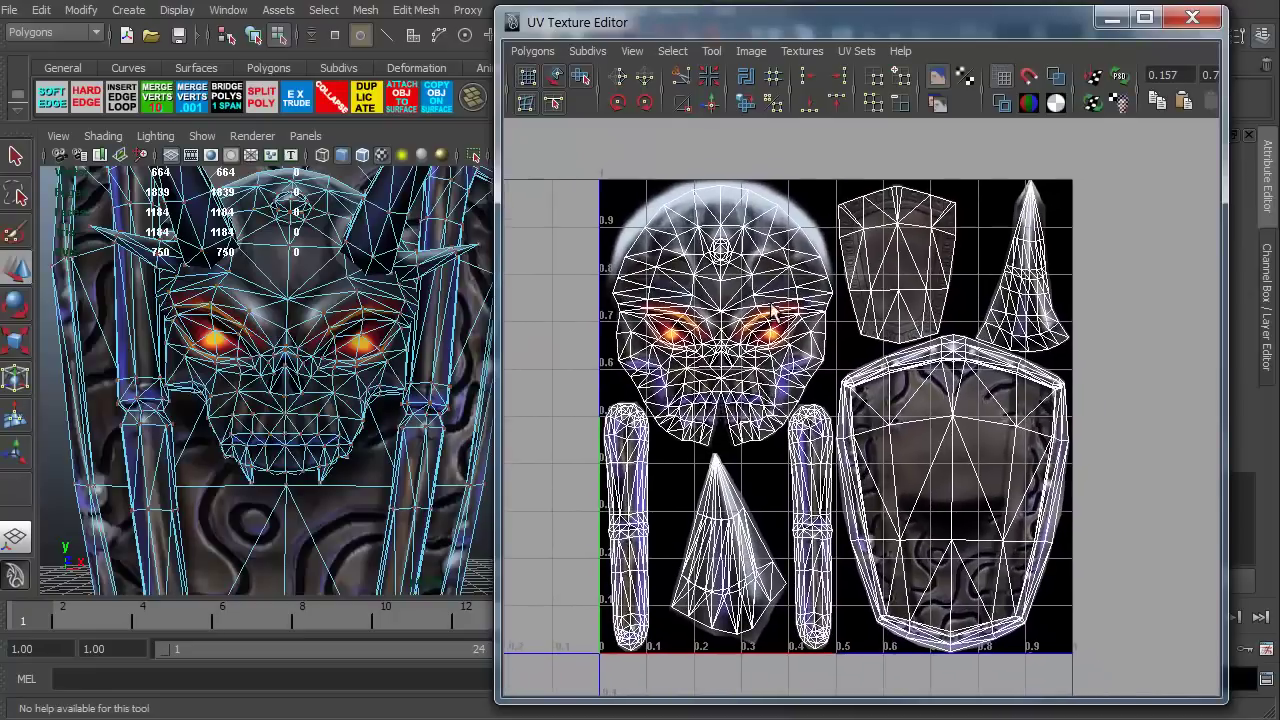
left_click_drag(778, 198, 885, 330)
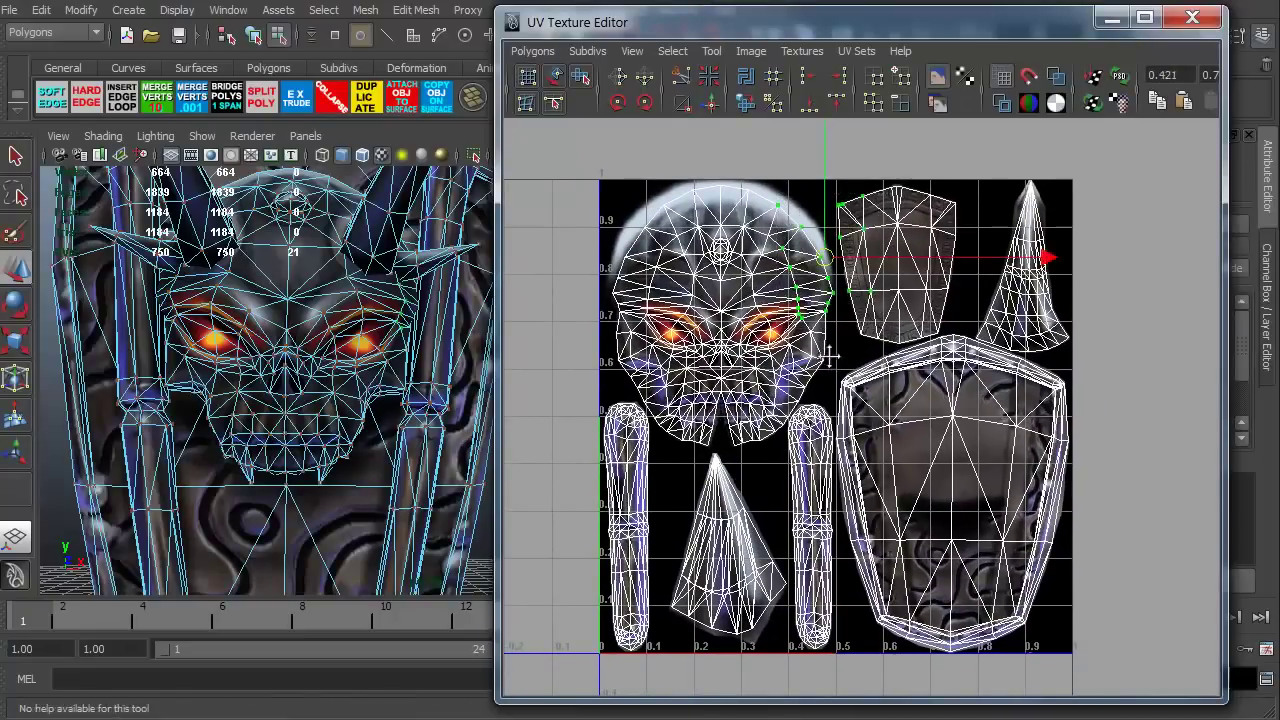
- Examine the selected UVs against the whole UV layout and the full shield model
middle_click_drag(829, 356, 796, 470, "alt")
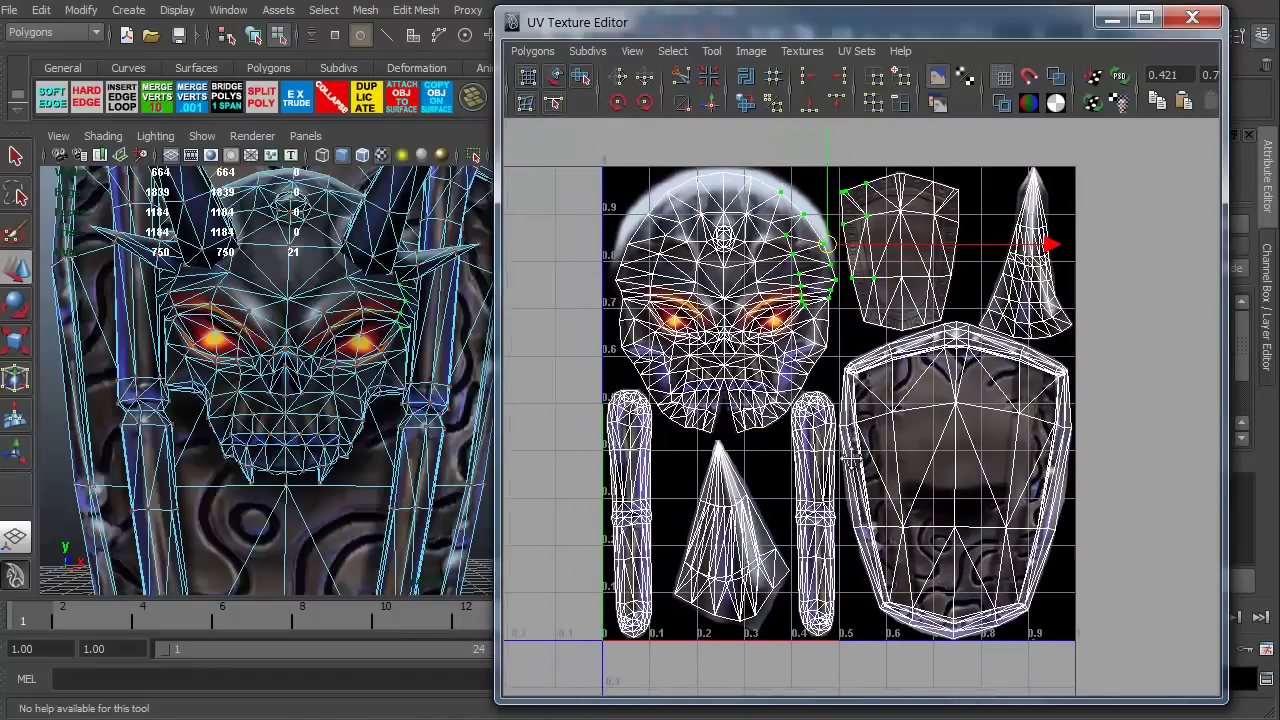
middle_click_drag(836, 430, 810, 435, "alt")
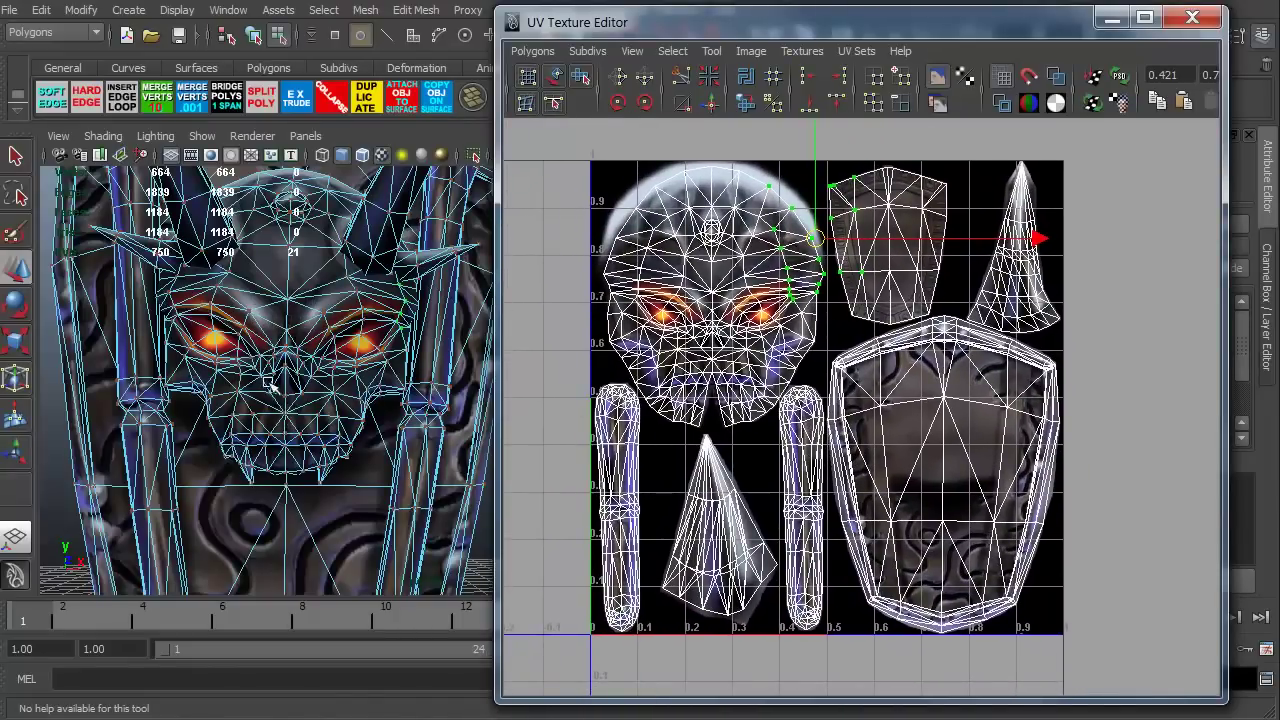
right_click_drag(300, 423, 262, 333, "alt")
middle_click_drag(694, 398, 748, 410, "alt")
right_click_drag(778, 420, 843, 425, "alt")
middle_click_drag(835, 411, 751, 377, "alt")
mouse_move(705, 540)
middle_mouse_down("alt")
mouse_move(737, 510)
mouse_move(721, 543)
middle_mouse_up("alt")
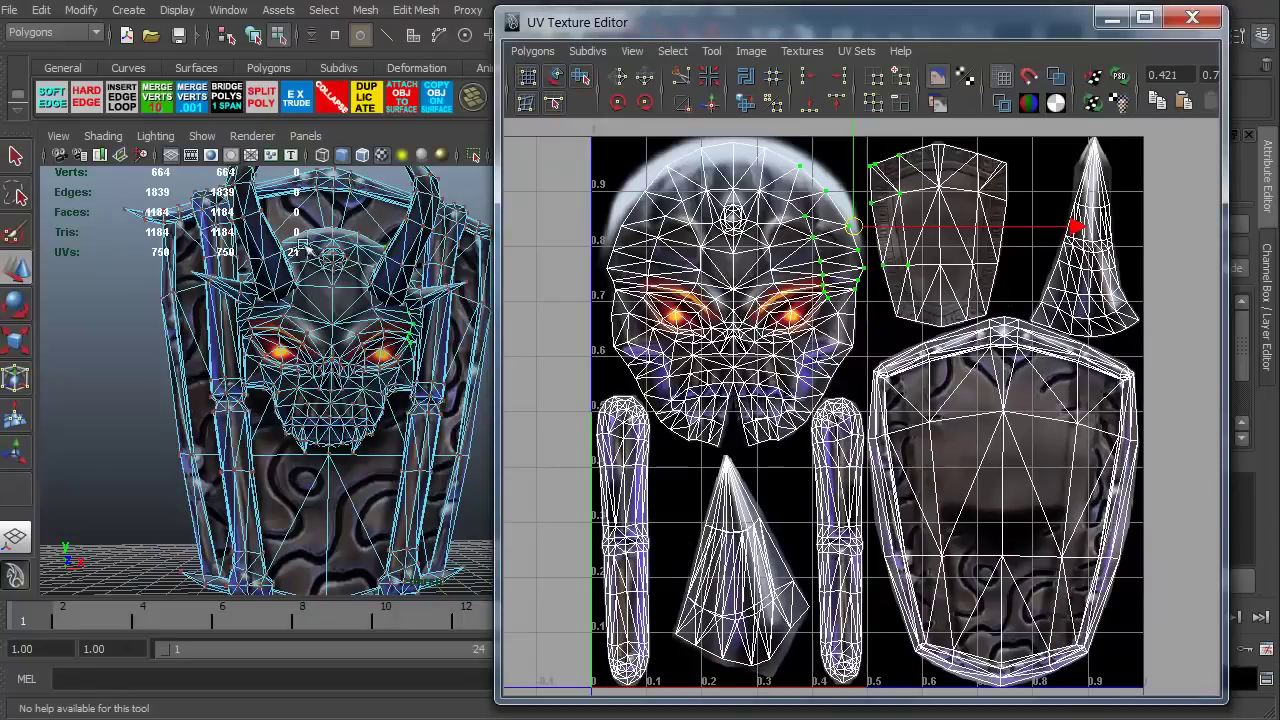
right_click_drag(770, 450, 768, 350, "alt")
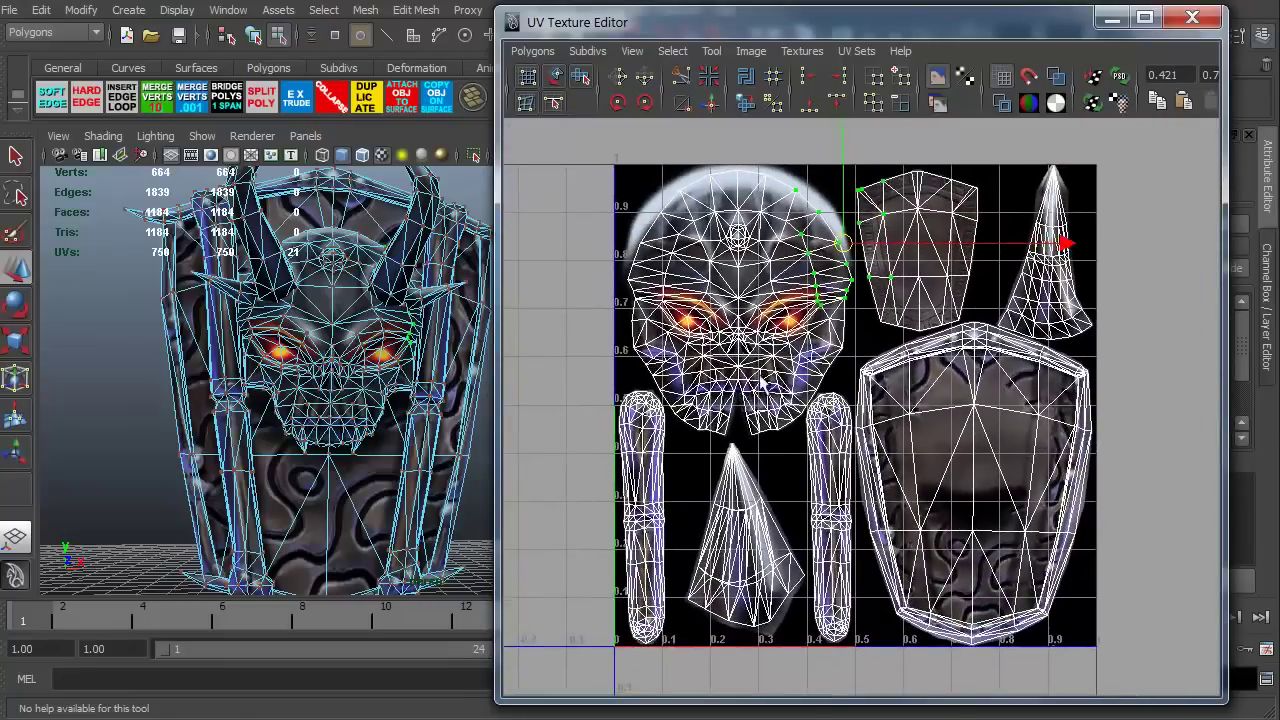
middle_click_drag(766, 341, 698, 357, "alt")
key("ctrl+z")
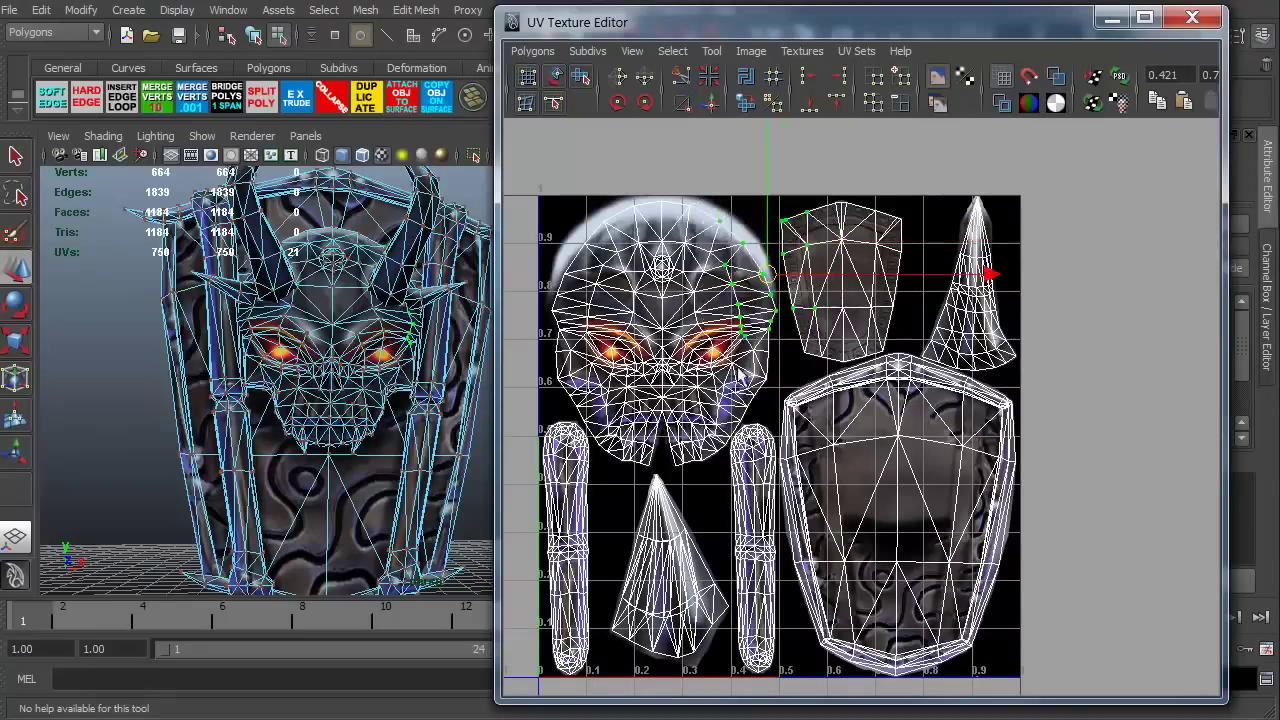
middle_click_drag(773, 324, 818, 408, "alt")
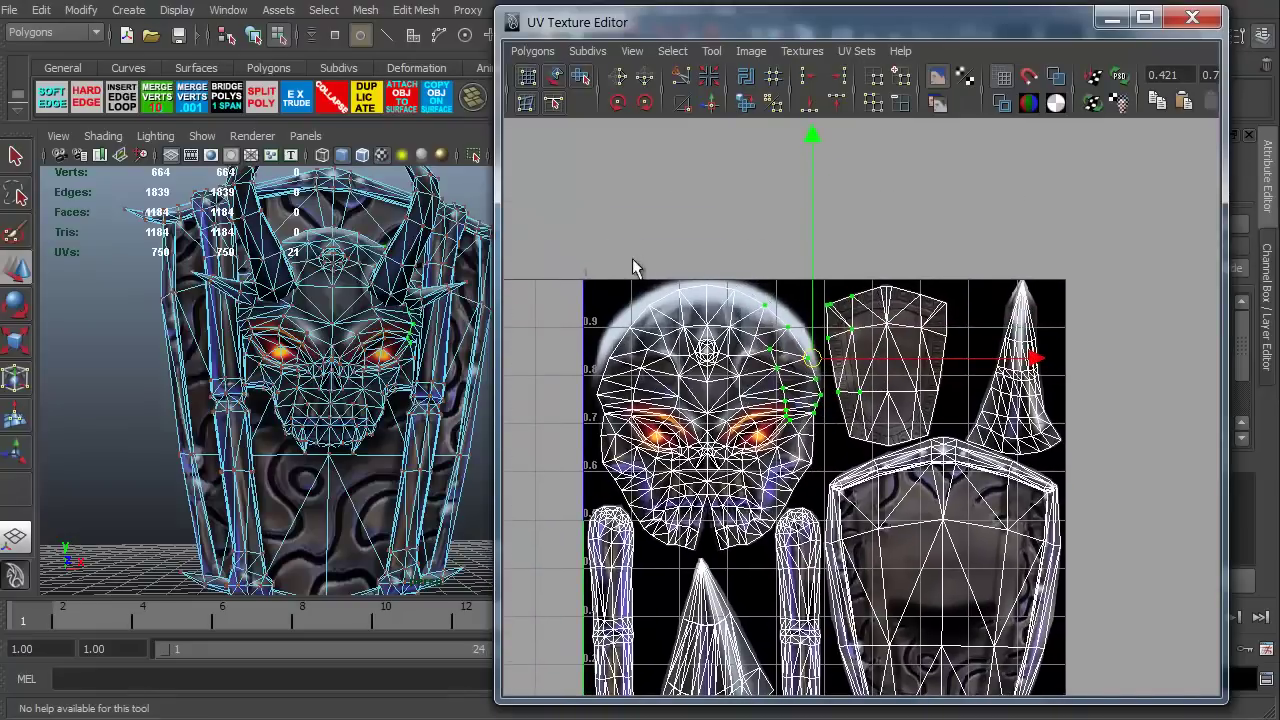
- Select the UVs at the skull shell's crown, try moving them vertically, horizontally and freely, and clear the selection
left_click_drag(632, 258, 784, 364)
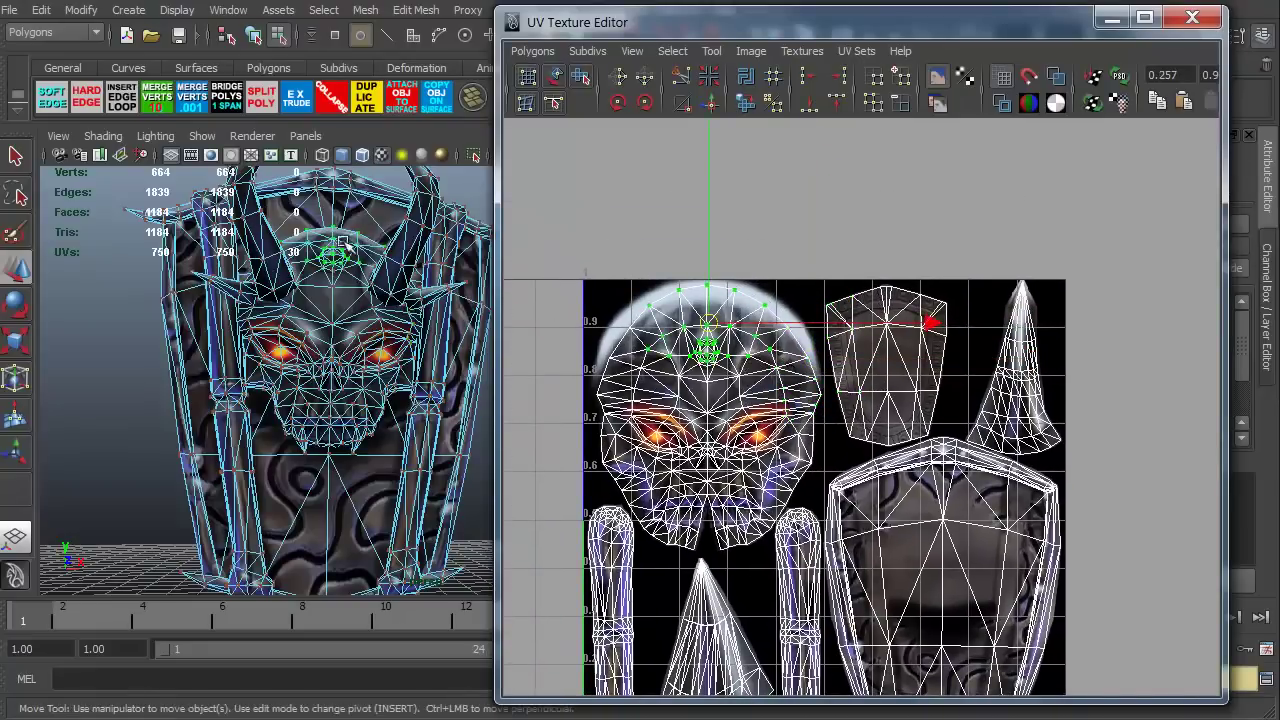
middle_click_drag(679, 279, 714, 348, "alt")
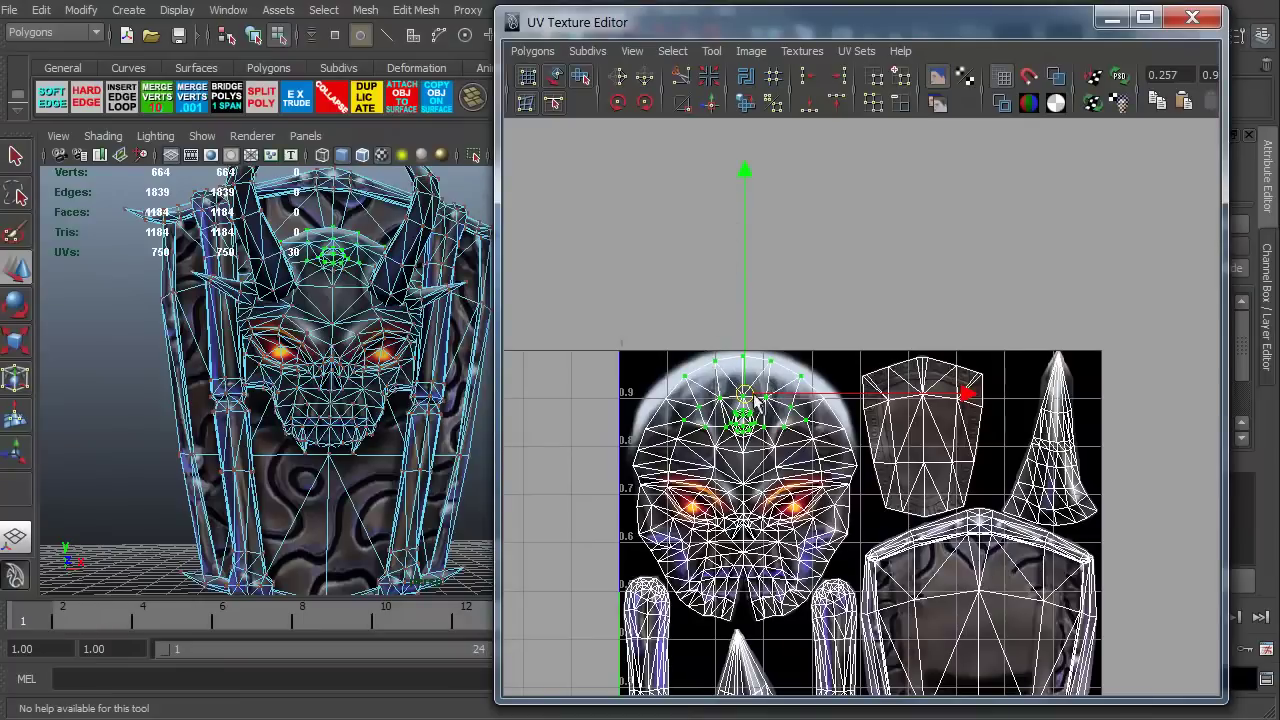
mouse_move(743, 185)
left_mouse_down()
mouse_move(743, 129)
mouse_move(760, 195)
mouse_move(749, 149)
mouse_move(753, 174)
left_mouse_up()
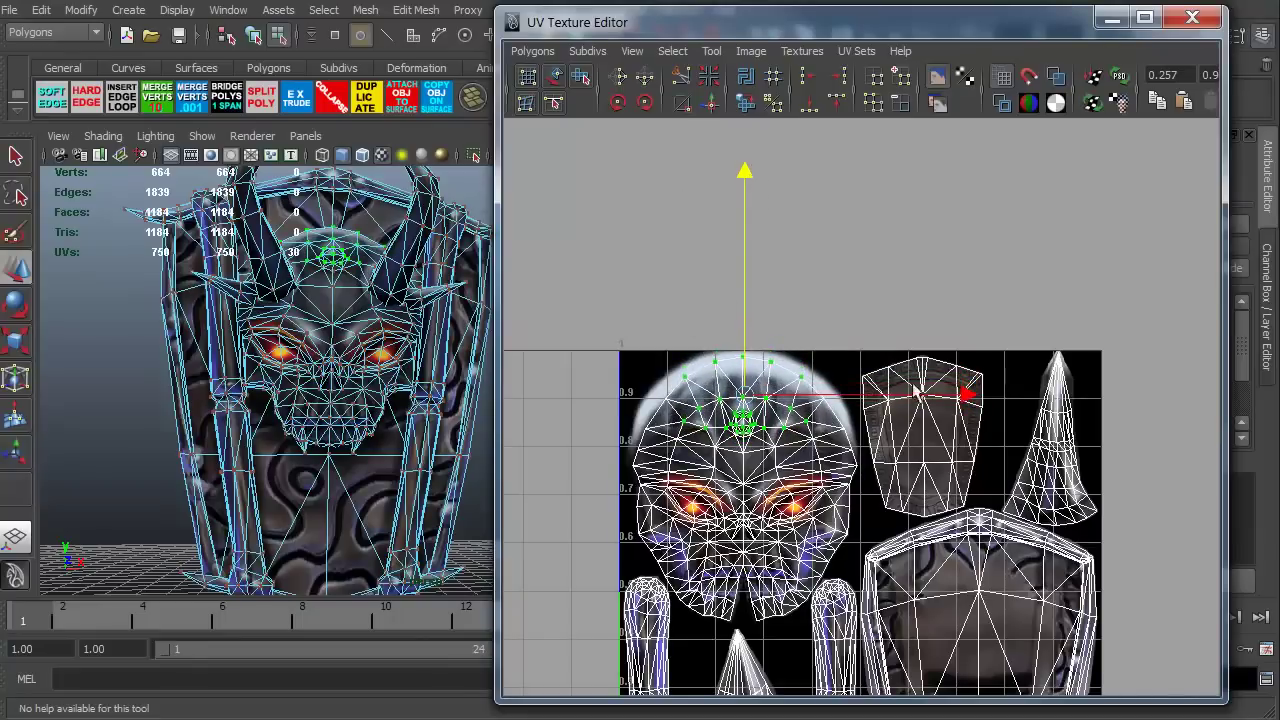
left_click_drag(966, 397, 983, 428)
mouse_move(753, 397)
left_mouse_down()
mouse_move(780, 373)
mouse_move(806, 382)
mouse_move(693, 358)
mouse_move(762, 362)
mouse_move(746, 397)
left_mouse_up()
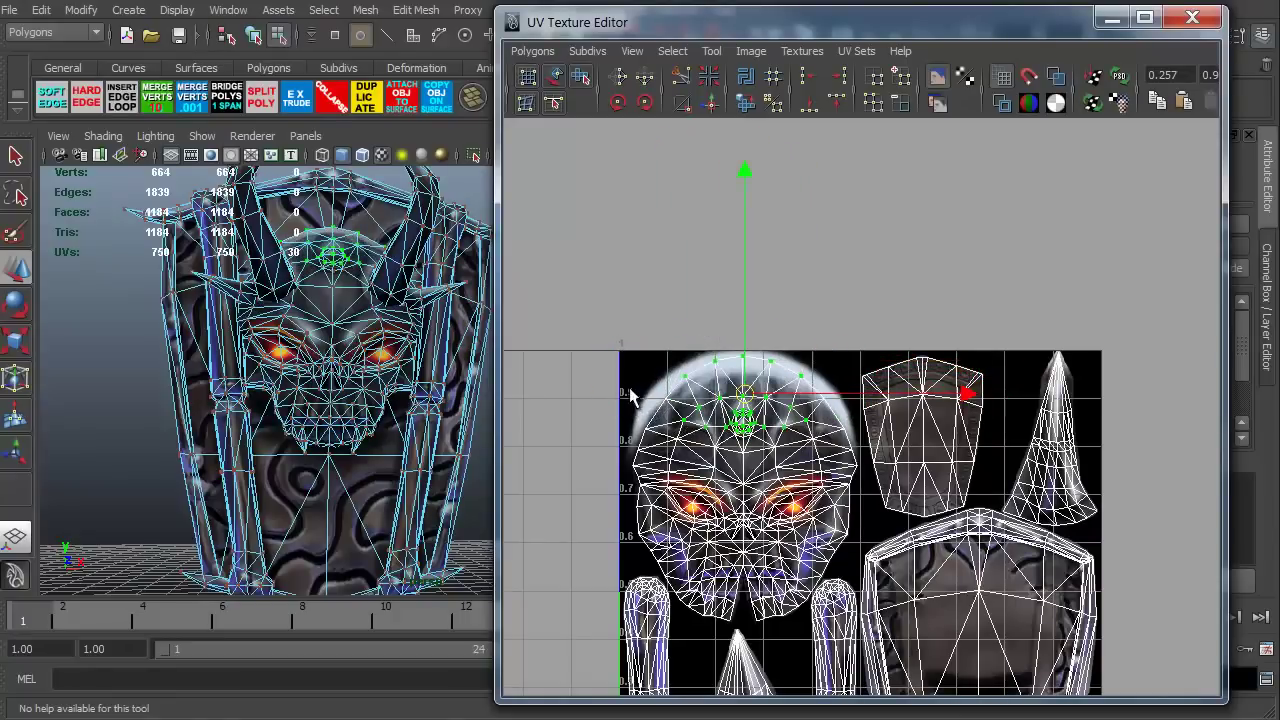
left_click(630, 390)
middle_click_drag(646, 450, 652, 399, "alt")
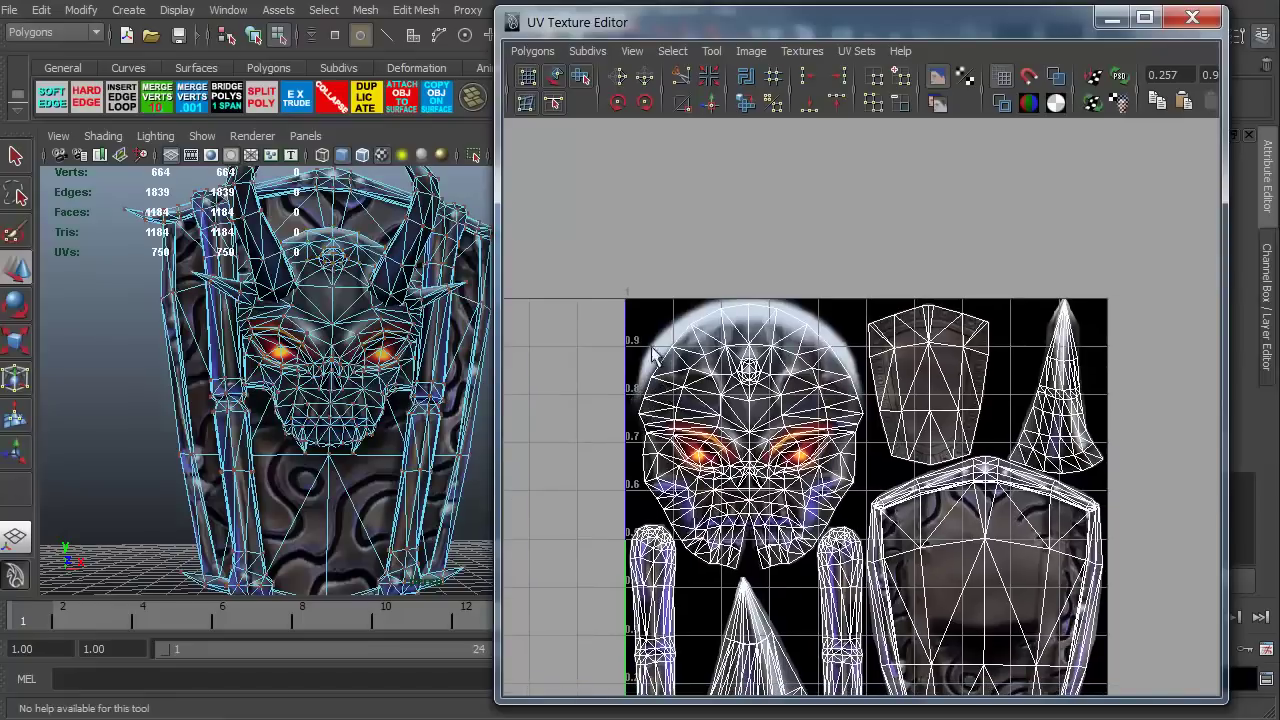
- Select the UVs on the skull's forehead and brow, try rotating and scaling them, and clear the selection
left_click_drag(821, 447, 820, 445)
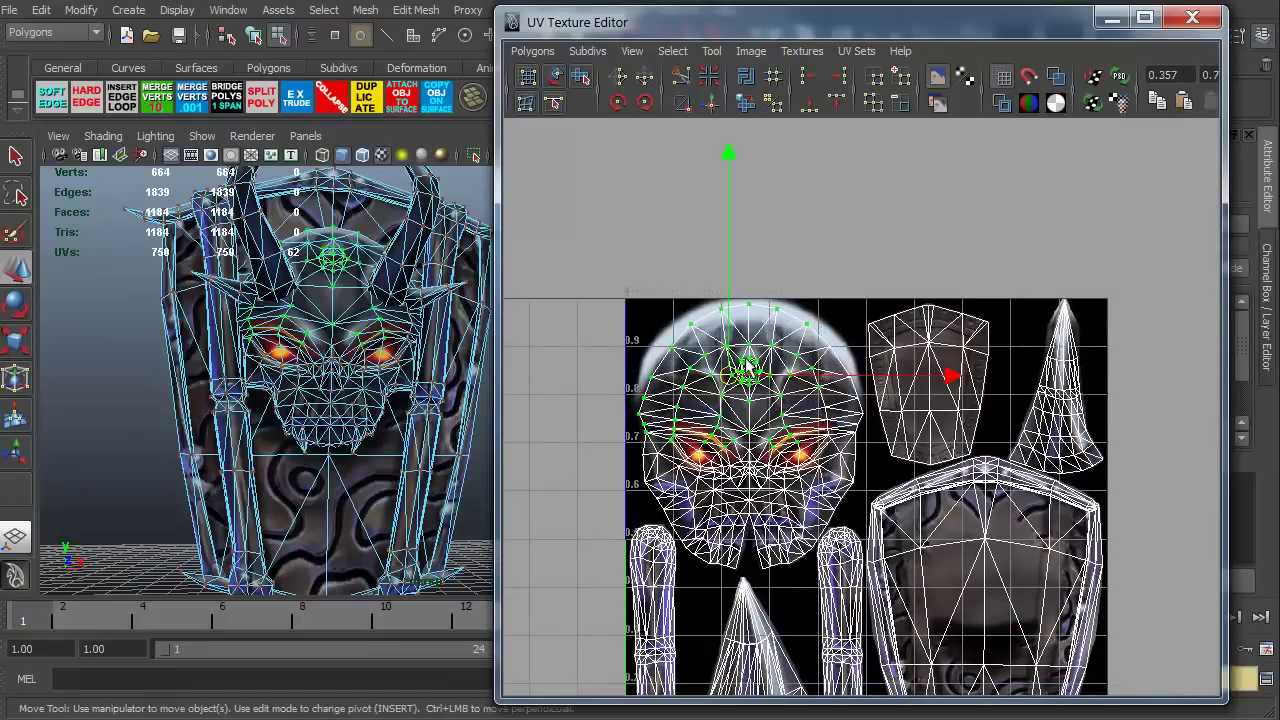
key("e")
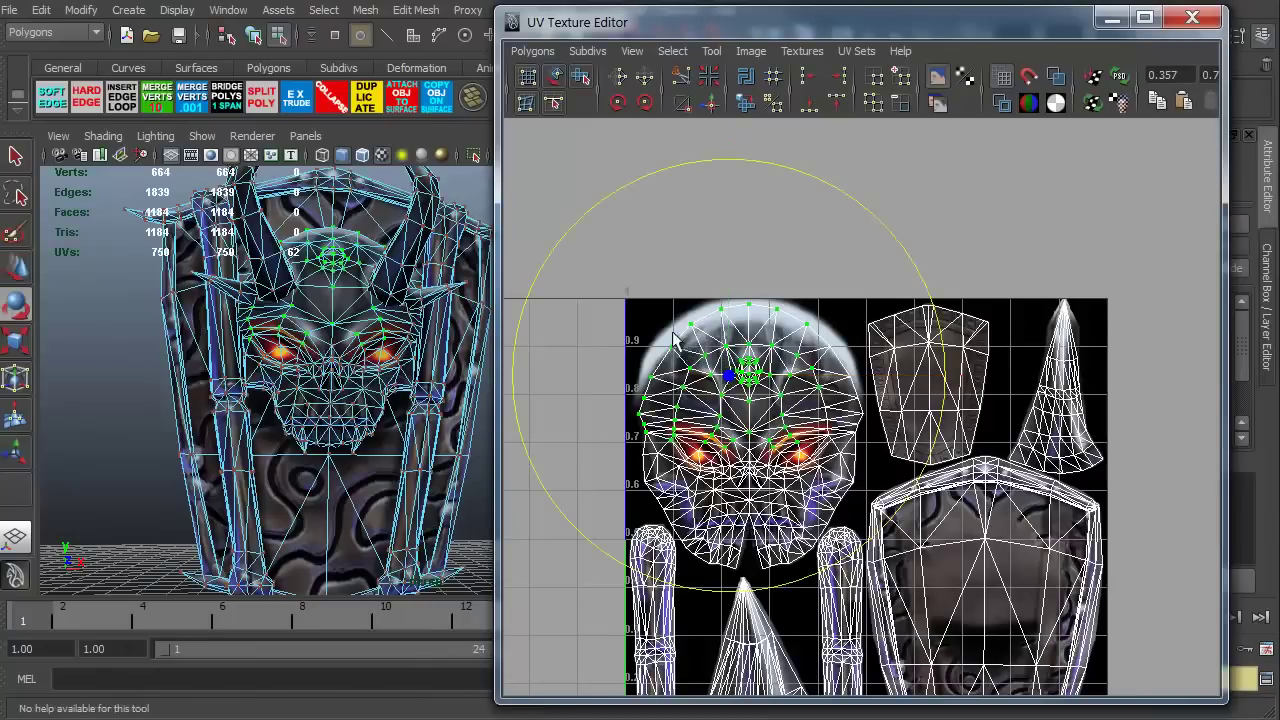
left_click_drag(650, 177, 654, 284)
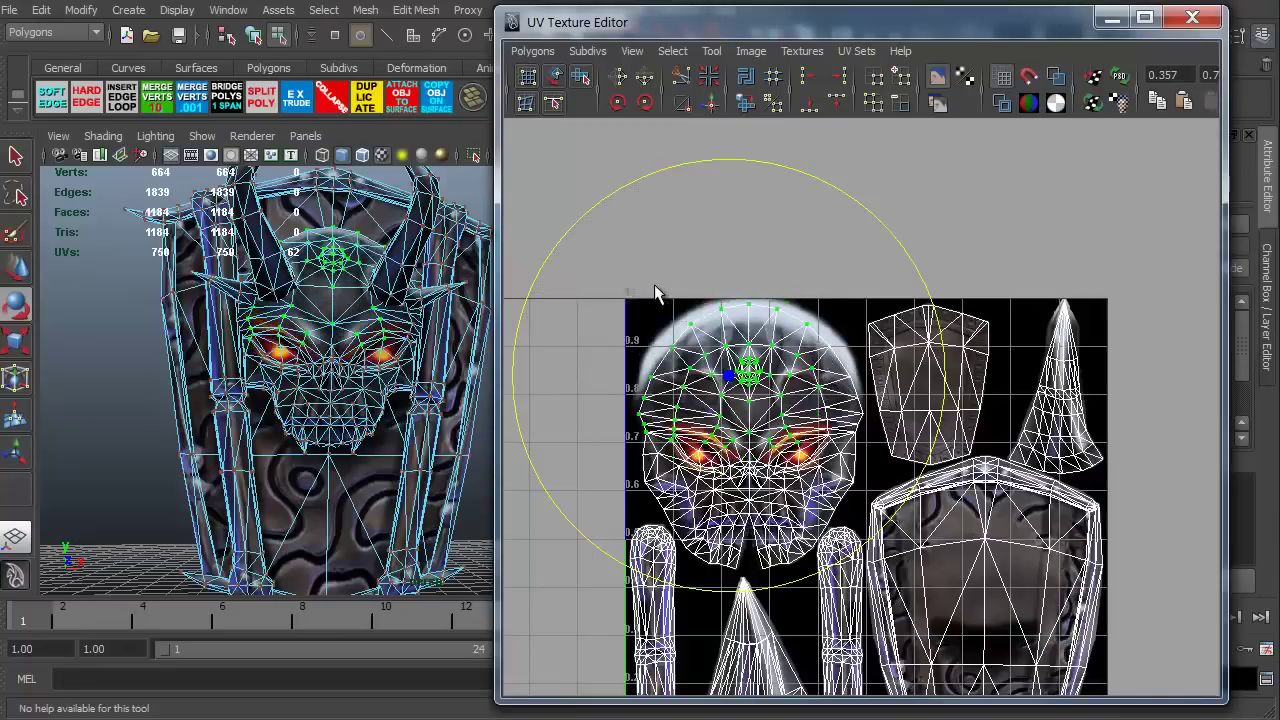
key("r")
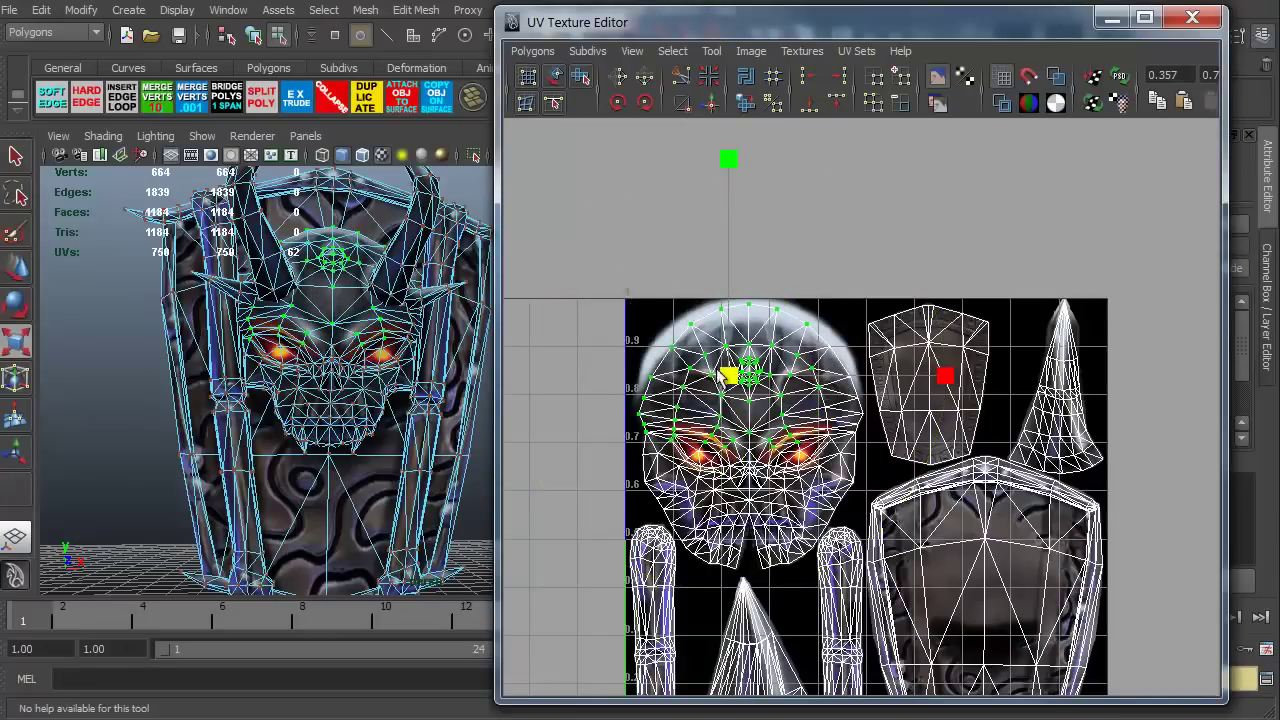
mouse_move(720, 375)
left_mouse_down()
mouse_move(598, 380)
mouse_move(1025, 398)
mouse_move(650, 392)
mouse_move(790, 395)
mouse_move(725, 390)
left_mouse_up()
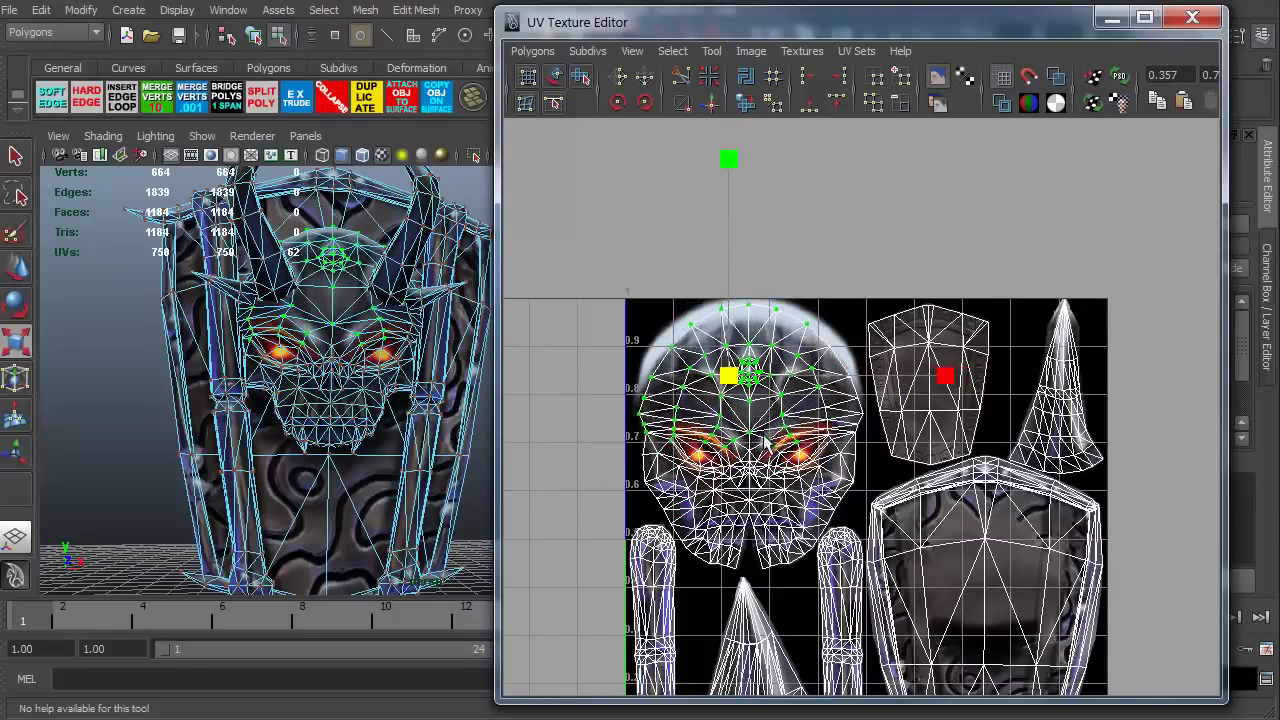
left_click(727, 449)
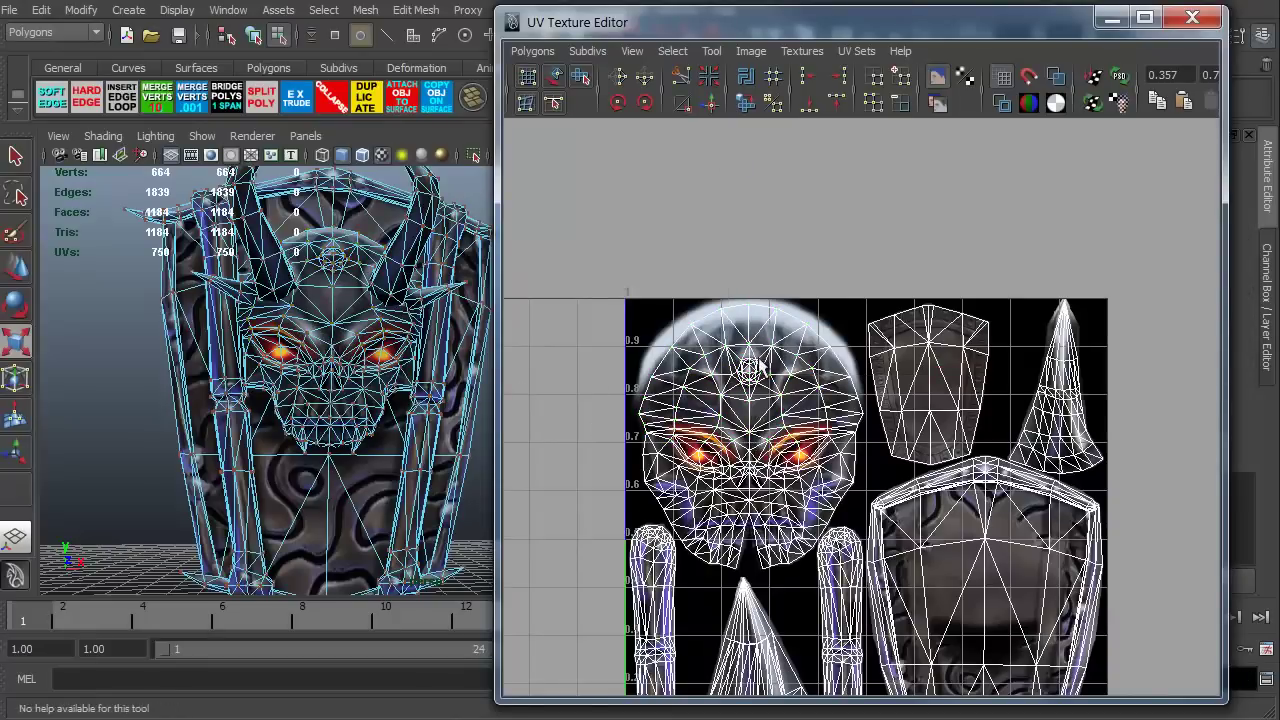
- Select all UVs of the skull shell, including the overlapping tops of the two bone shells, with the Scale tool active
middle_click_drag(760, 368, 735, 248, "alt")
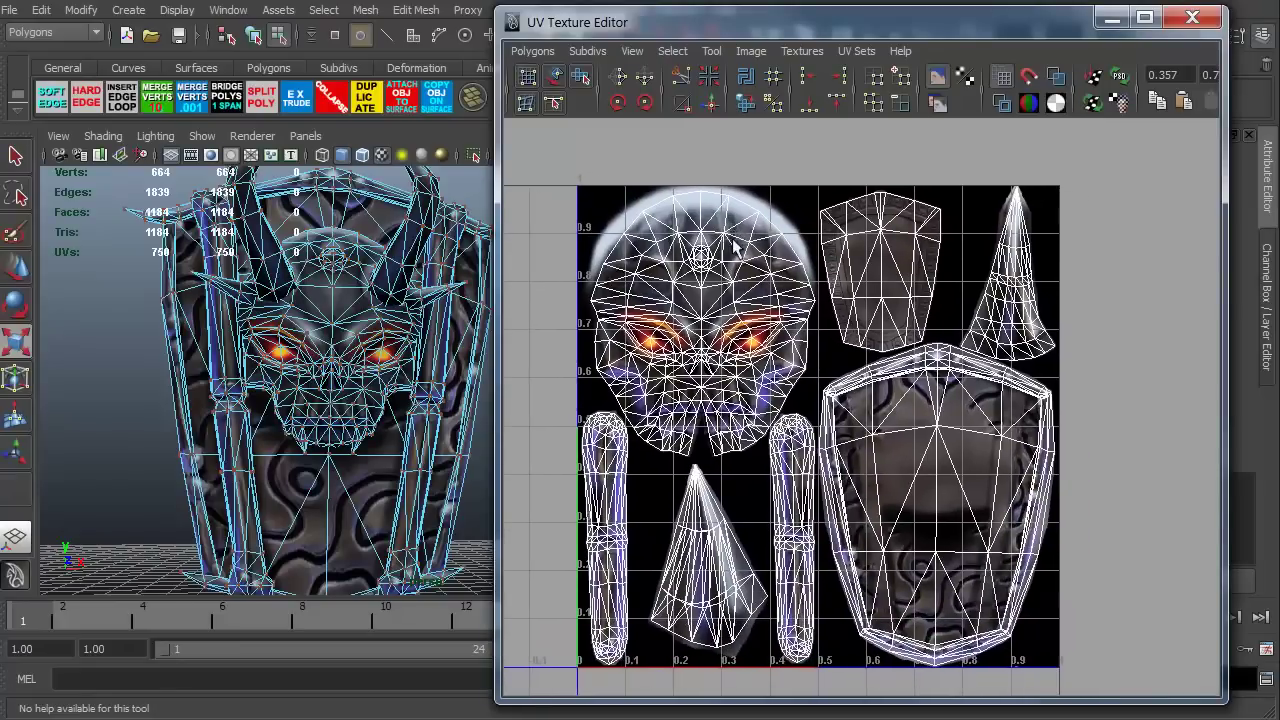
middle_click_drag(575, 413, 575, 381, "alt")
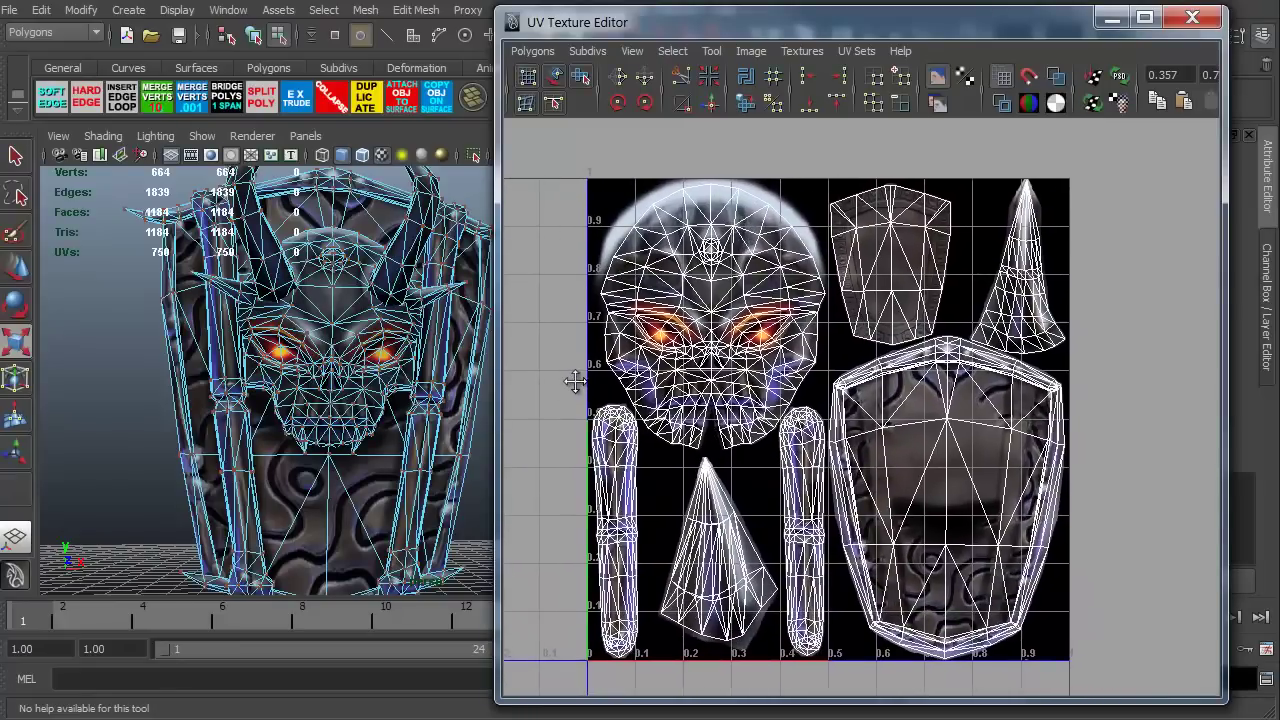
middle_click_drag(580, 333, 598, 333, "alt")
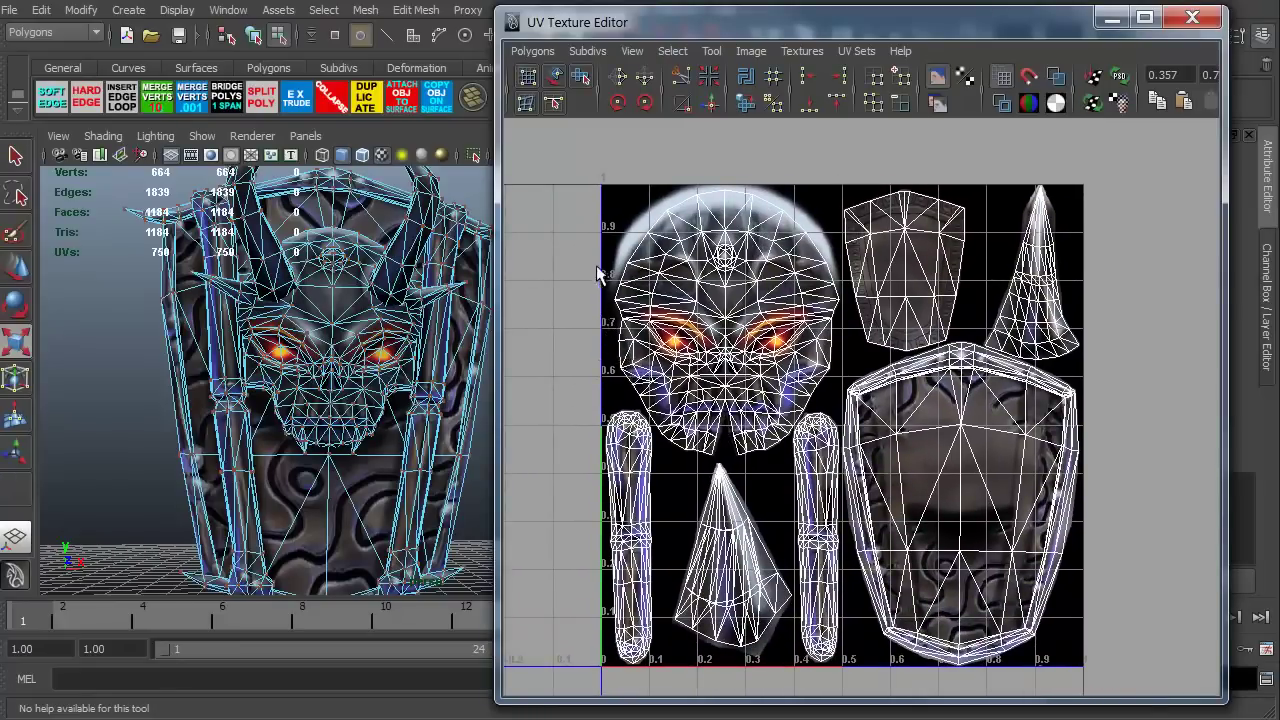
left_click_drag(598, 275, 748, 372)
key("r")
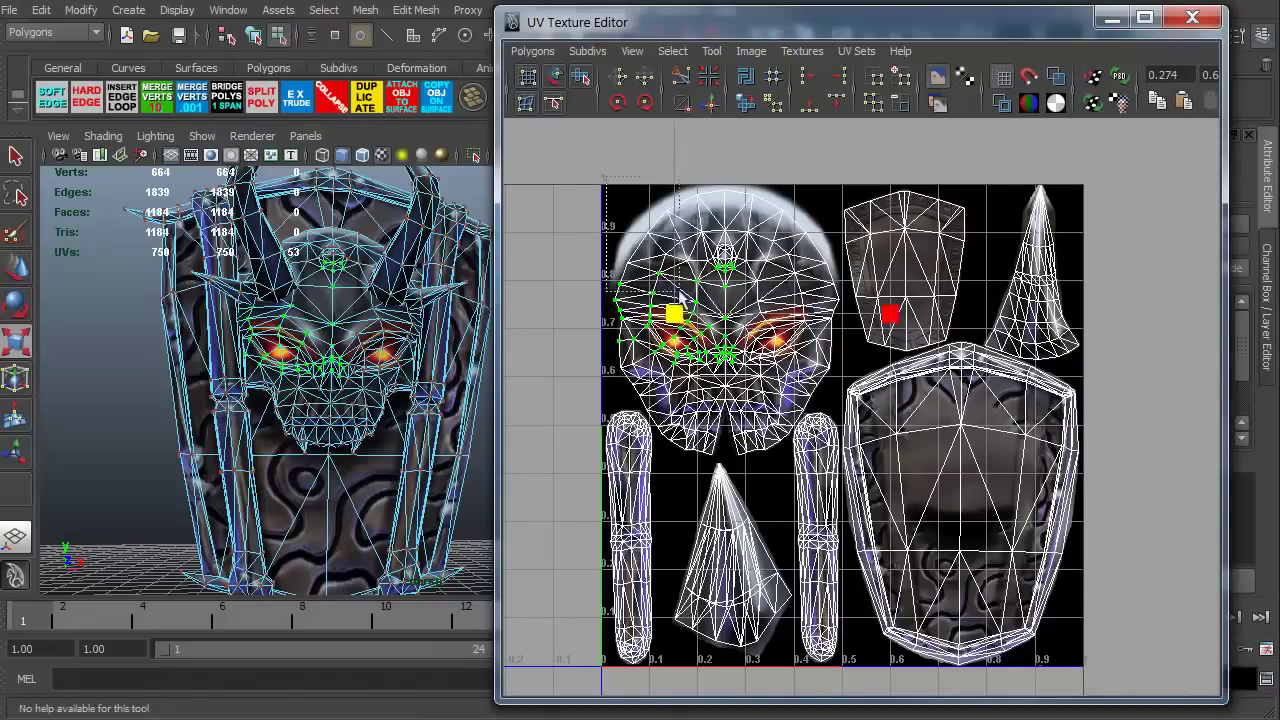
left_click_drag(605, 178, 846, 466)
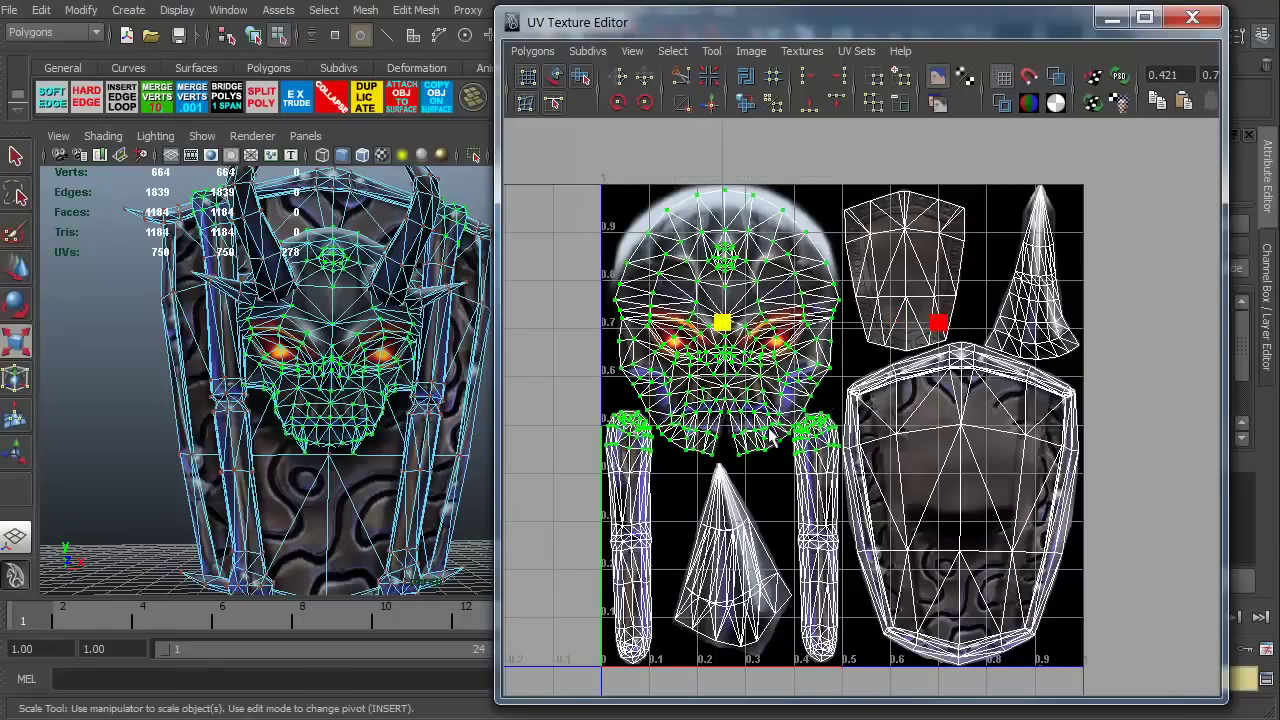
- Remove the right bone shell's UVs from the selection while keeping the skull's UVs selected
right_click_drag(772, 408, 931, 637, "alt")
middle_click_drag(931, 637, 945, 555, "alt")
right_click_drag(702, 372, 943, 557, "alt")
left_click_drag(886, 478, 722, 266, "ctrl")
left_click_drag(803, 465, 689, 279, "ctrl")
left_click_drag(695, 417, 672, 297, "ctrl")
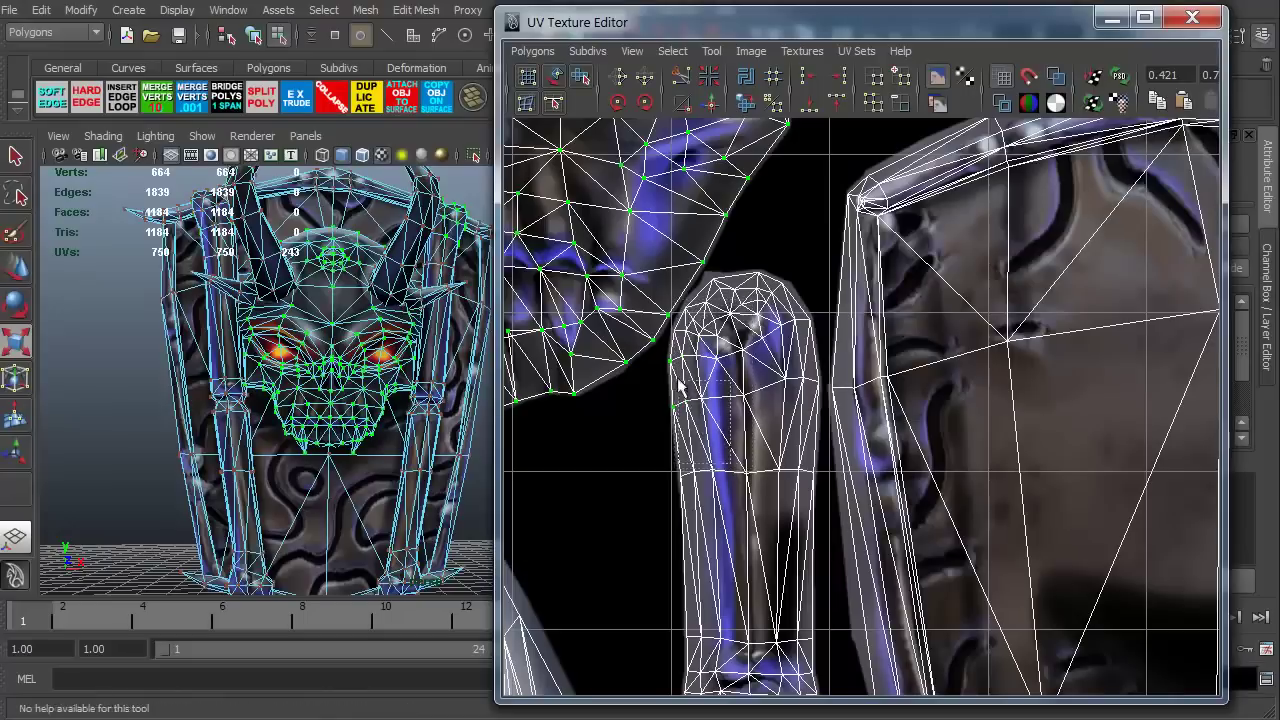
left_click_drag(730, 355, 668, 462, "ctrl")
- Remove the left bone shell's UVs from the selection and add back the missing UV on the skull's jaw edge
middle_click_drag(621, 376, 971, 358, "alt")
middle_click_drag(638, 396, 957, 446, "alt")
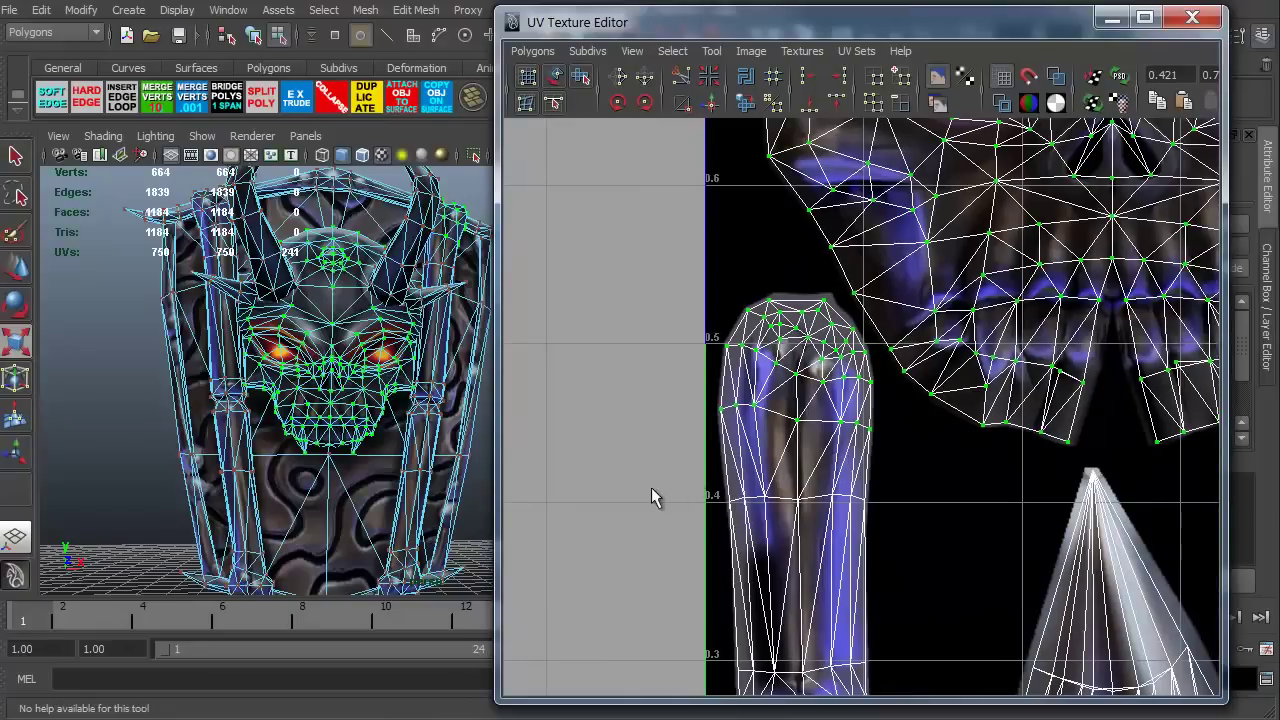
left_click_drag(651, 497, 878, 390, "ctrl")
left_click_drag(674, 368, 878, 273, "ctrl")
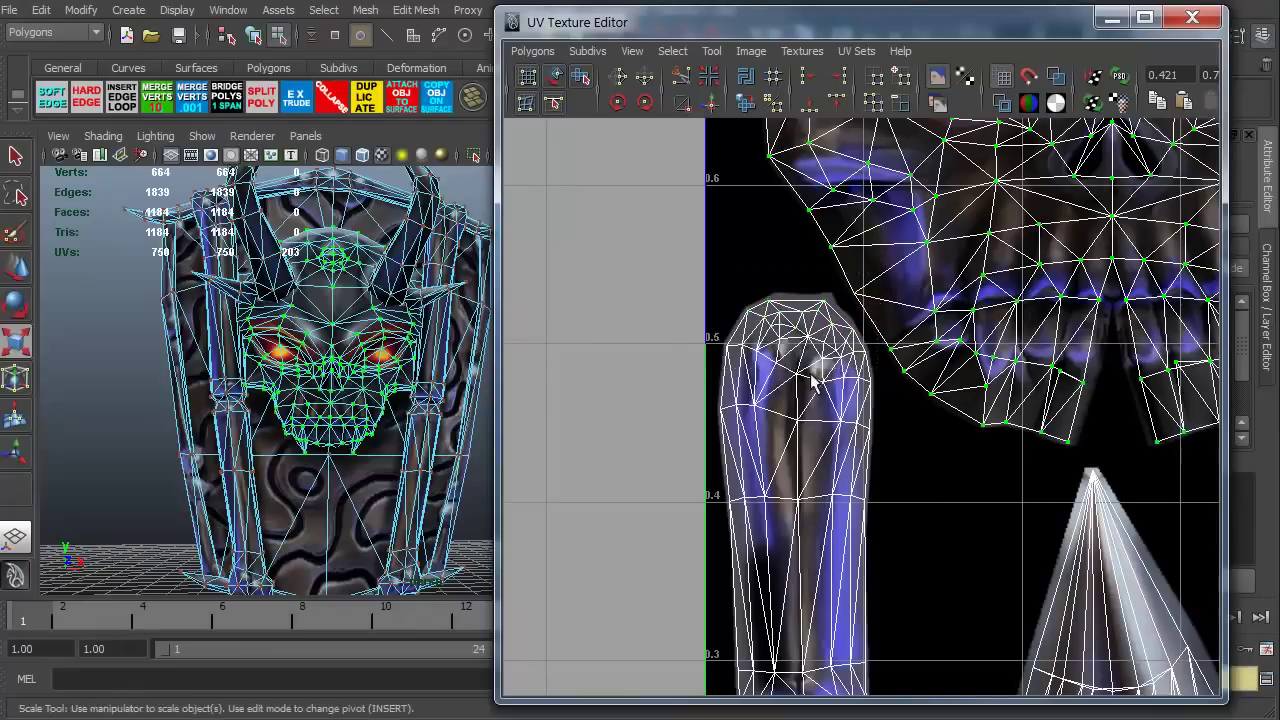
left_click(856, 295, "shift")
right_click_drag(925, 500, 724, 240, "alt")
middle_click_drag(982, 369, 800, 500, "alt")
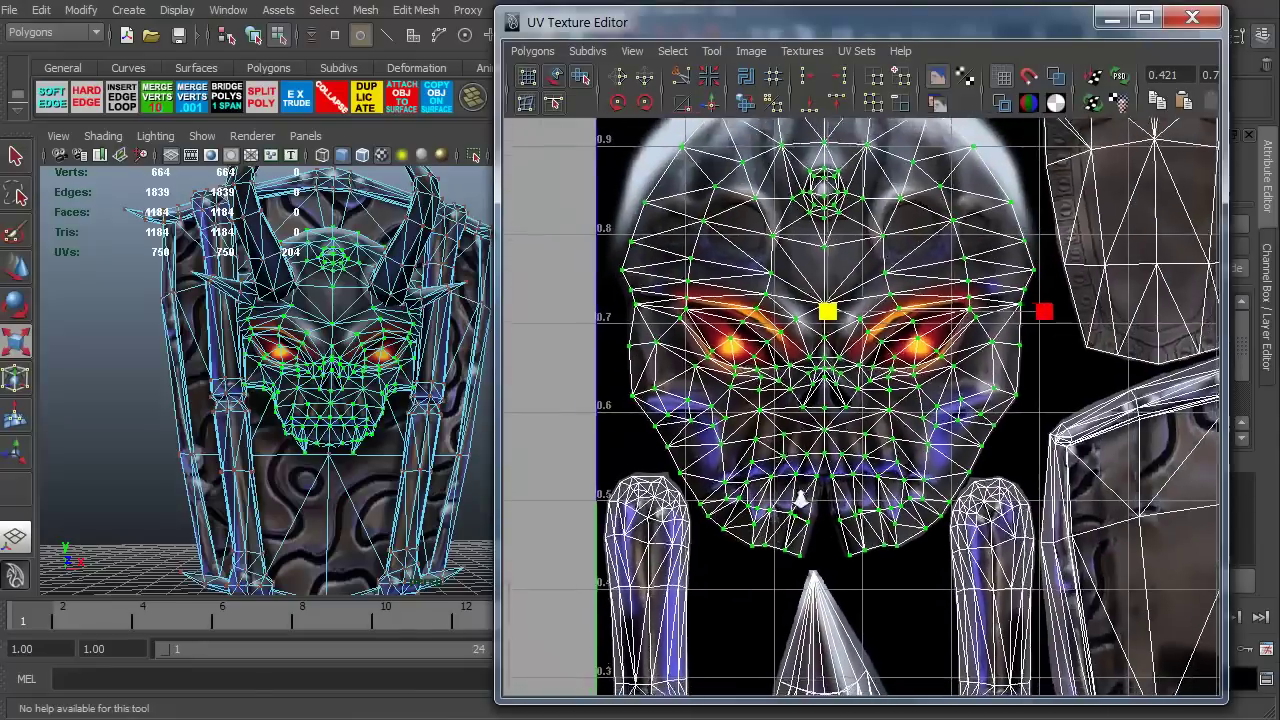
right_click_drag(800, 500, 735, 410, "alt")
middle_click_drag(785, 439, 725, 439, "alt")
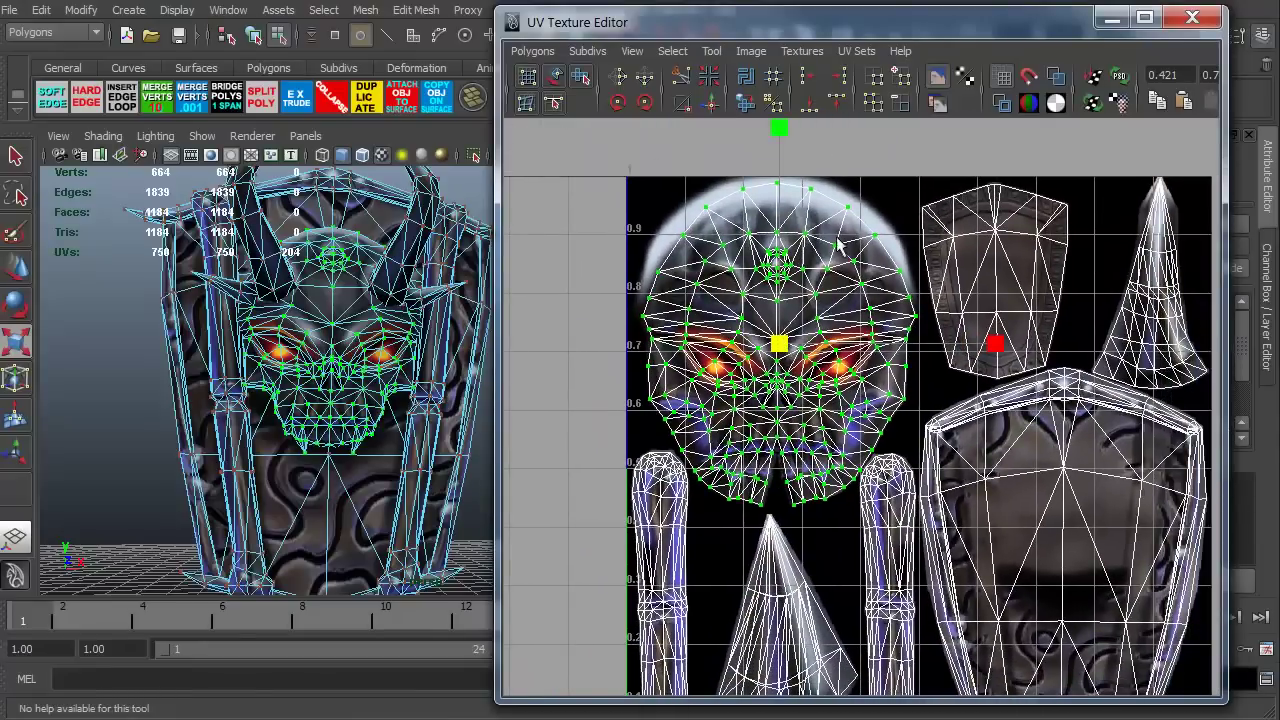
- Try moving the whole skull shell over the texture with the Move tool and clear the selection
key("w")
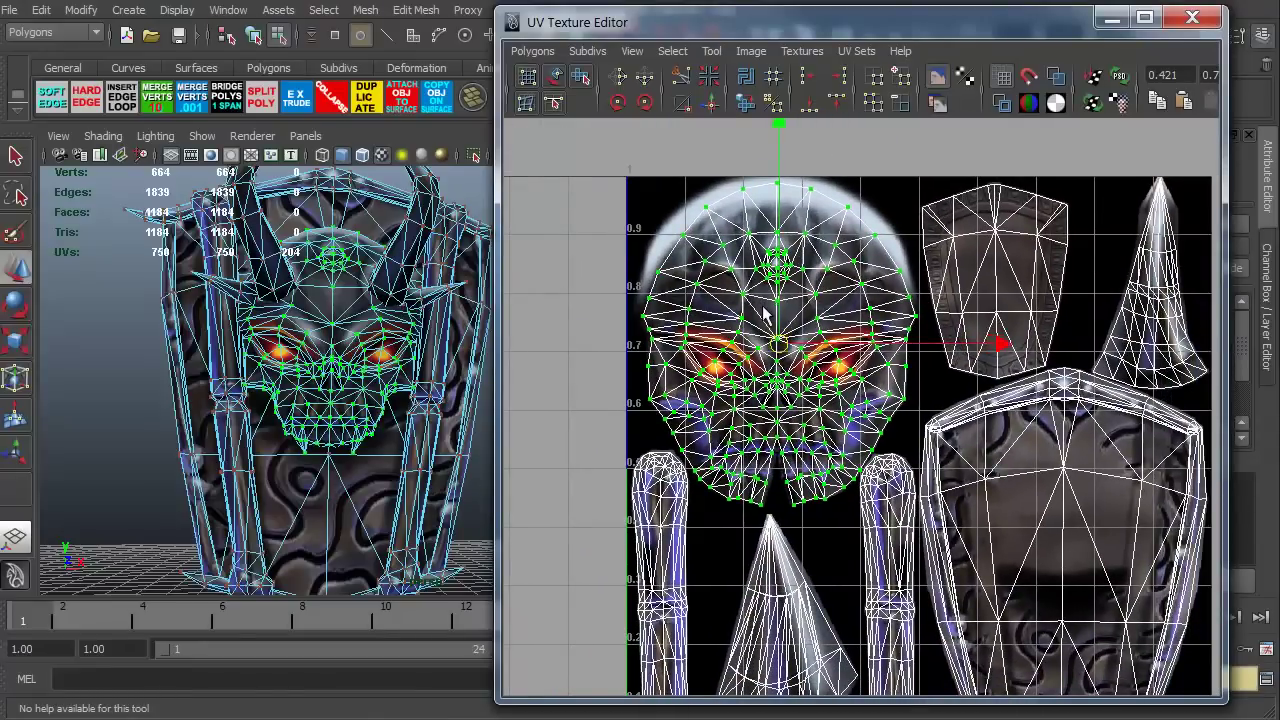
mouse_move(778, 346)
left_mouse_down()
mouse_move(735, 330)
mouse_move(930, 230)
mouse_move(750, 214)
mouse_move(555, 280)
mouse_move(746, 330)
mouse_move(857, 335)
mouse_move(777, 333)
left_mouse_up()
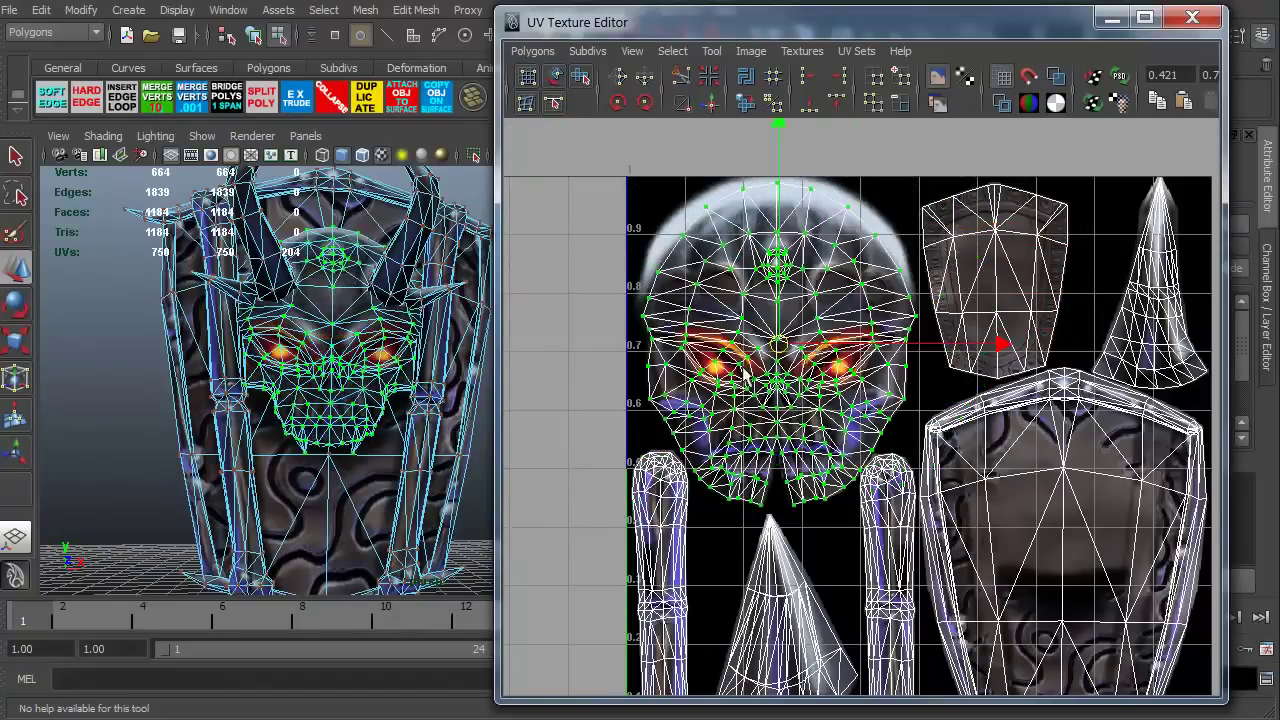
left_click(594, 408)
- Select the whole skull shell from a single UV on its crown using Select Shell, and try moving it slightly upward
middle_click_drag(822, 480, 775, 429, "alt")
mouse_move(777, 434)
right_mouse_down("alt")
mouse_move(764, 404)
mouse_move(791, 440)
right_mouse_up("alt")
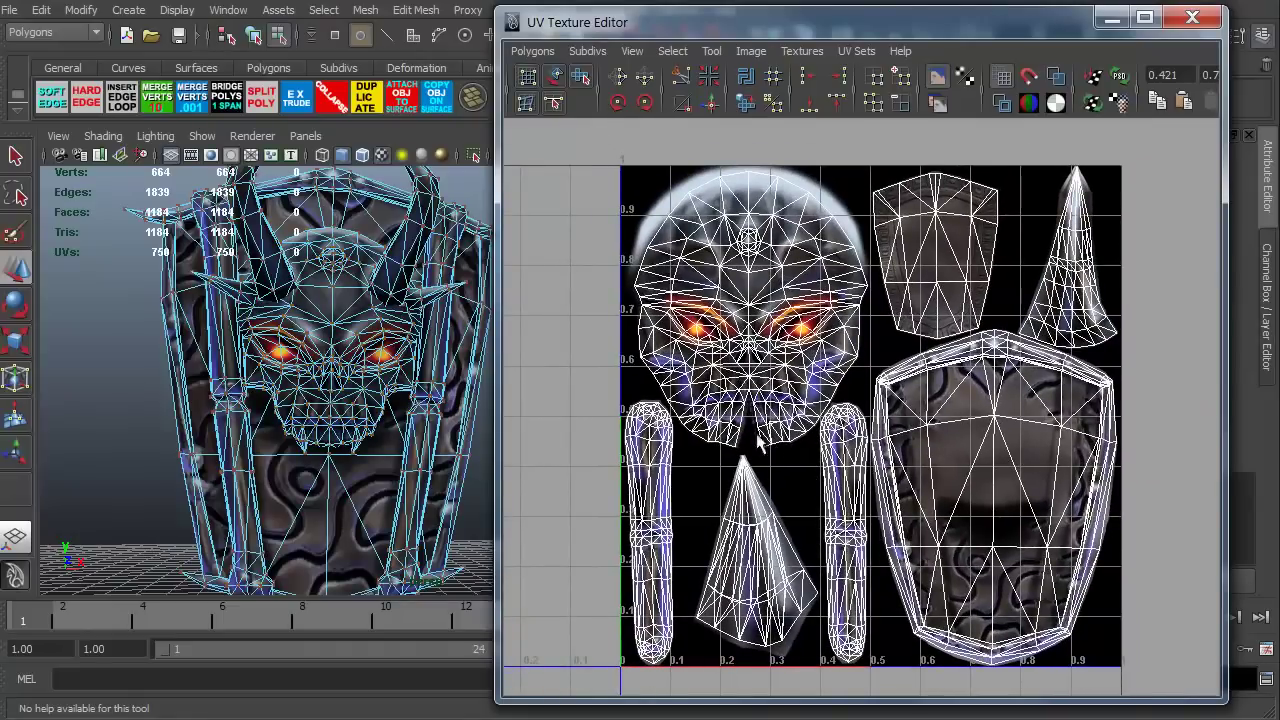
right_click_drag(785, 343, 830, 388, "alt")
middle_click_drag(688, 347, 694, 385, "alt")
scroll(800, 505, "down", 1)
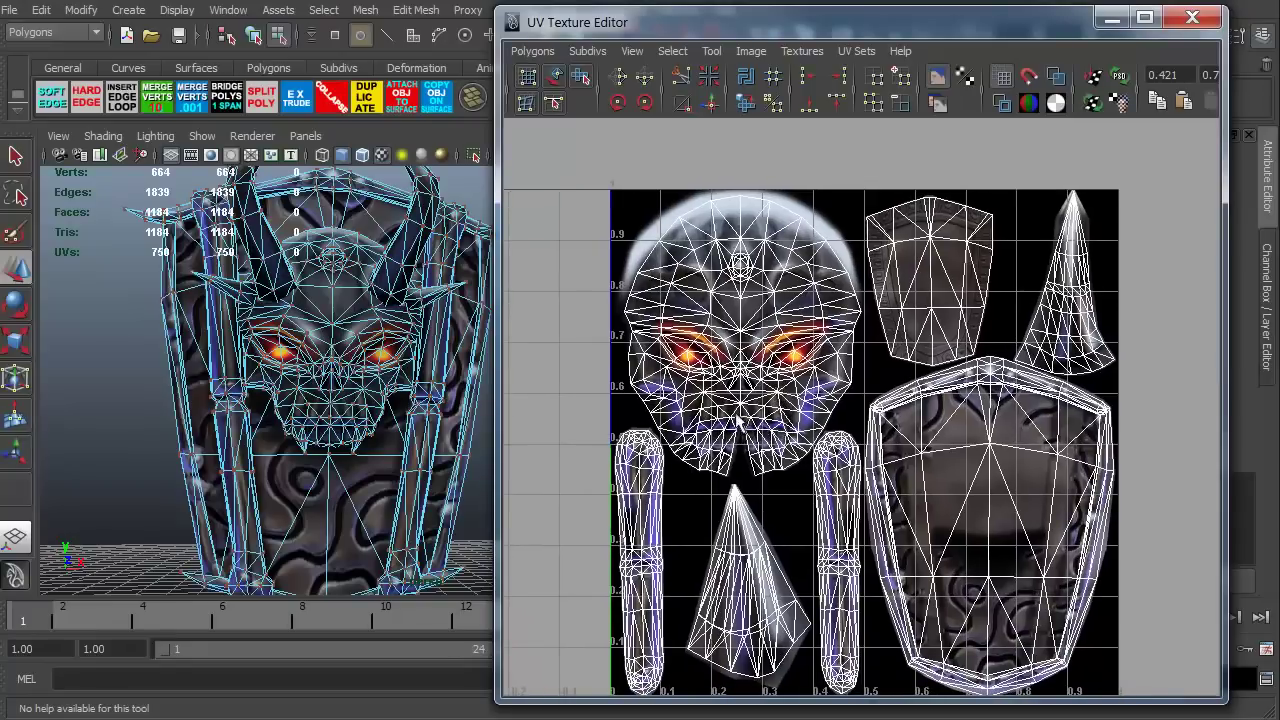
left_click(710, 201)
key("w")
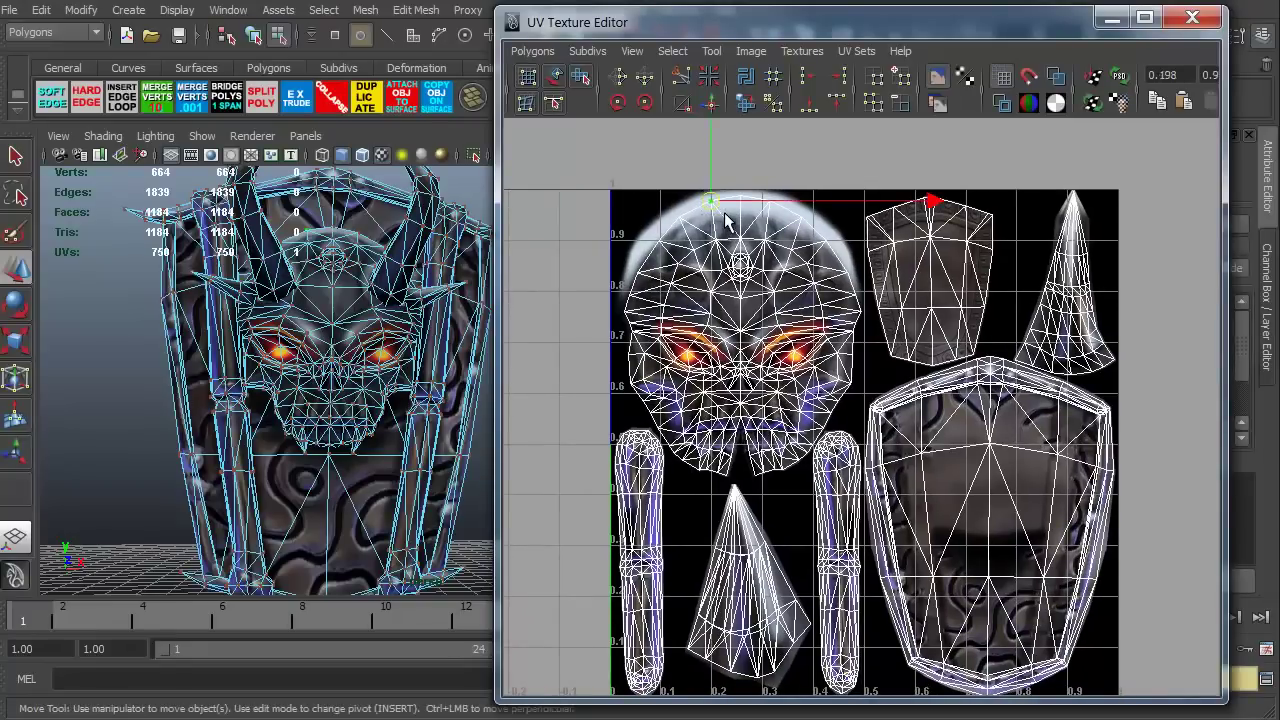
left_click(675, 54)
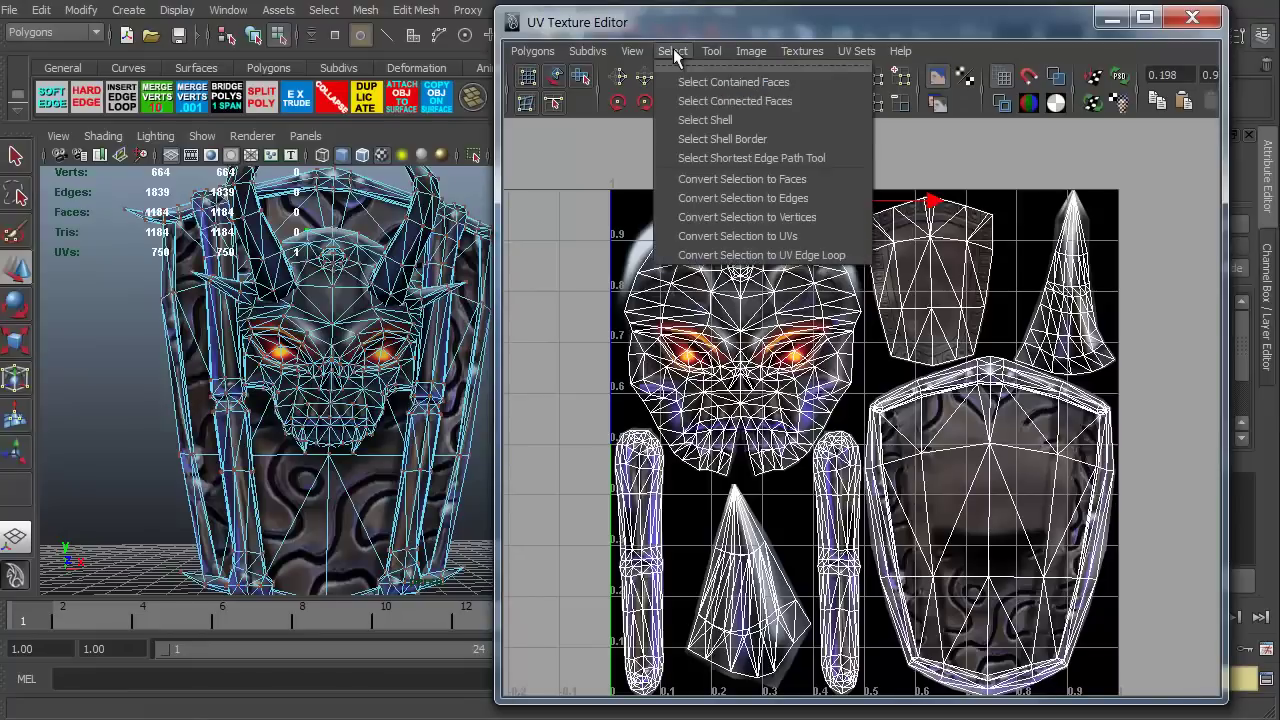
left_click(694, 124)
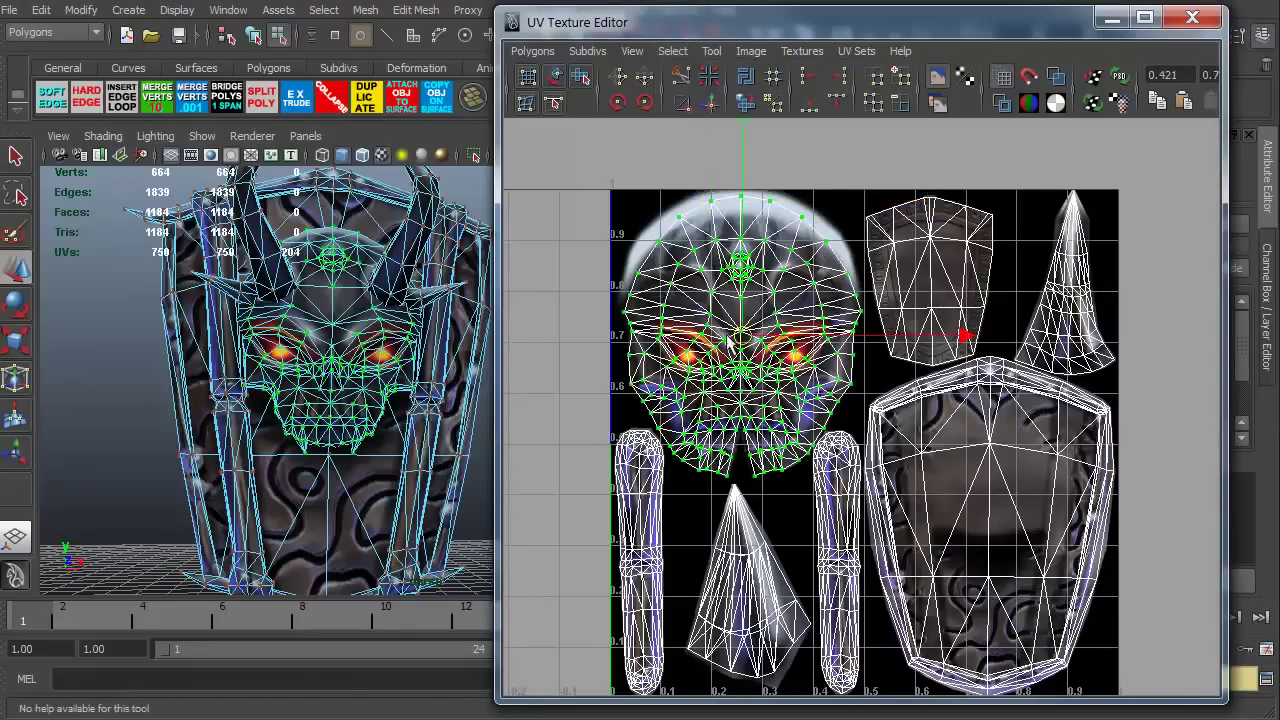
mouse_move(745, 342)
left_mouse_down()
mouse_move(862, 292)
mouse_move(910, 360)
mouse_move(704, 389)
mouse_move(672, 318)
mouse_move(702, 328)
mouse_move(714, 302)
mouse_move(746, 332)
left_mouse_up()
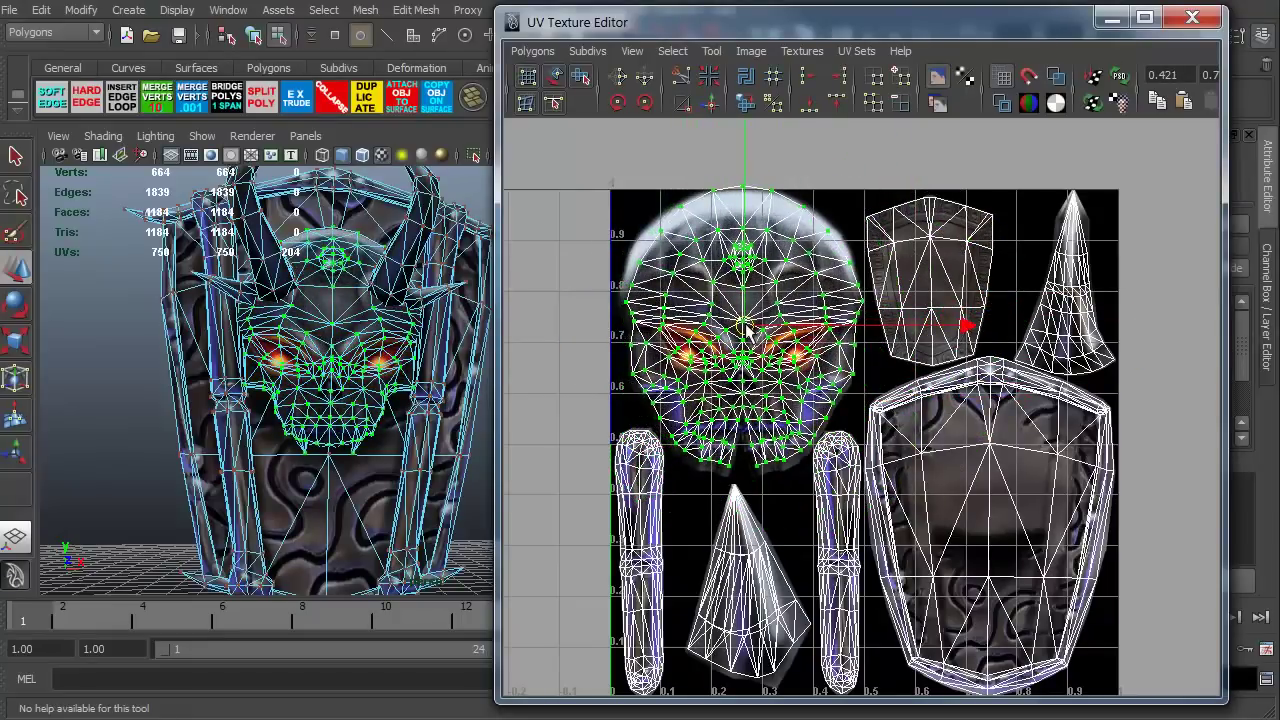
key("ctrl+z")
- Expand the left bone shell's middle-joint UVs to the whole shell using Select Shell, and clear the selection
left_click_drag(592, 506, 686, 587)
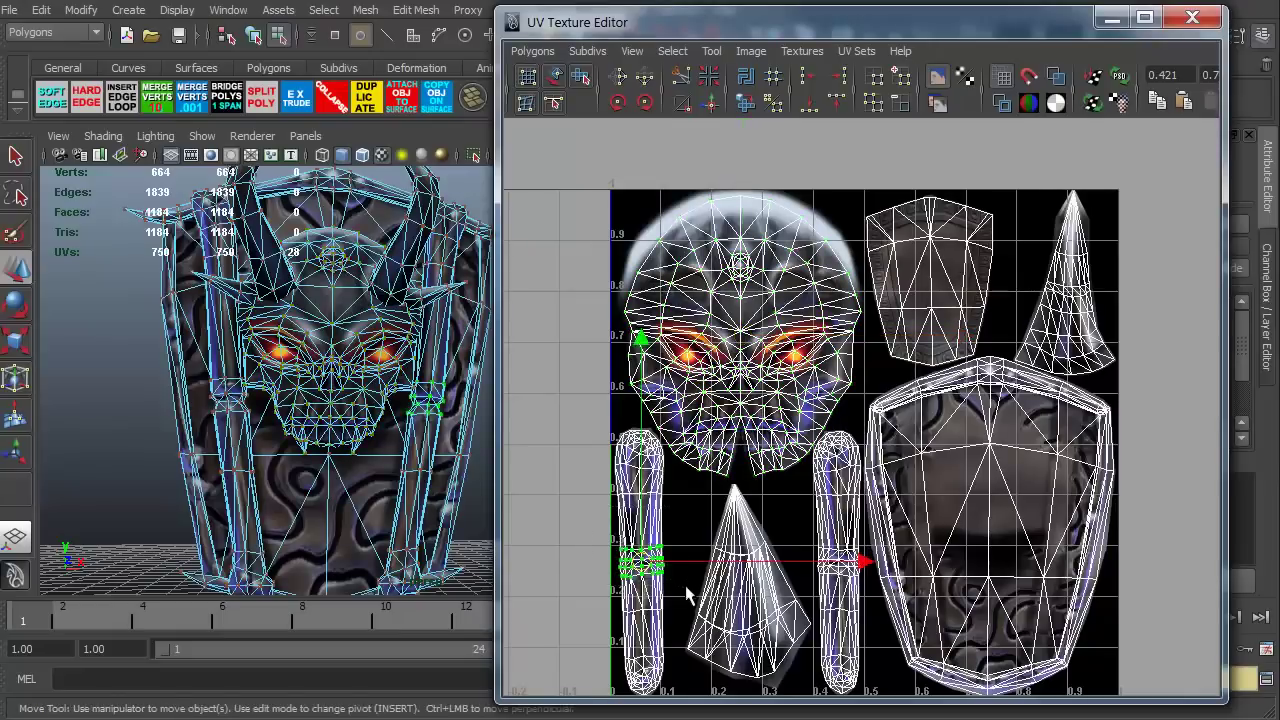
left_click(672, 51)
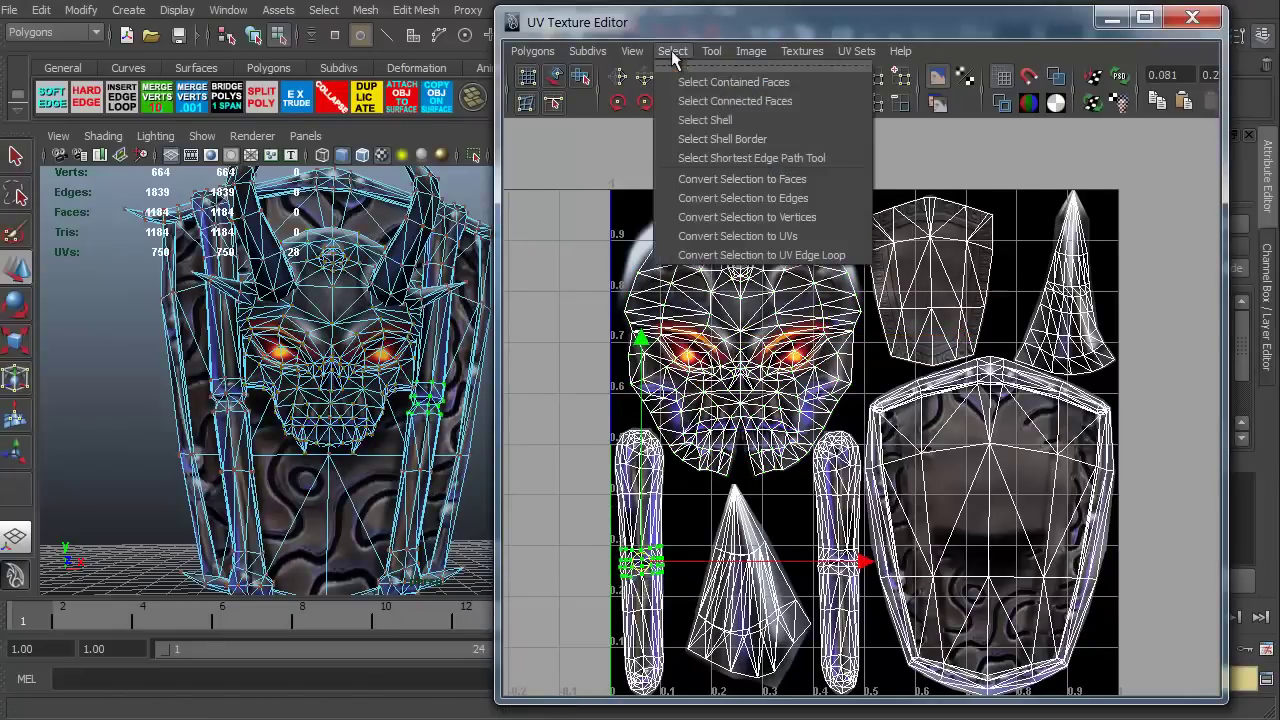
left_click(697, 116)
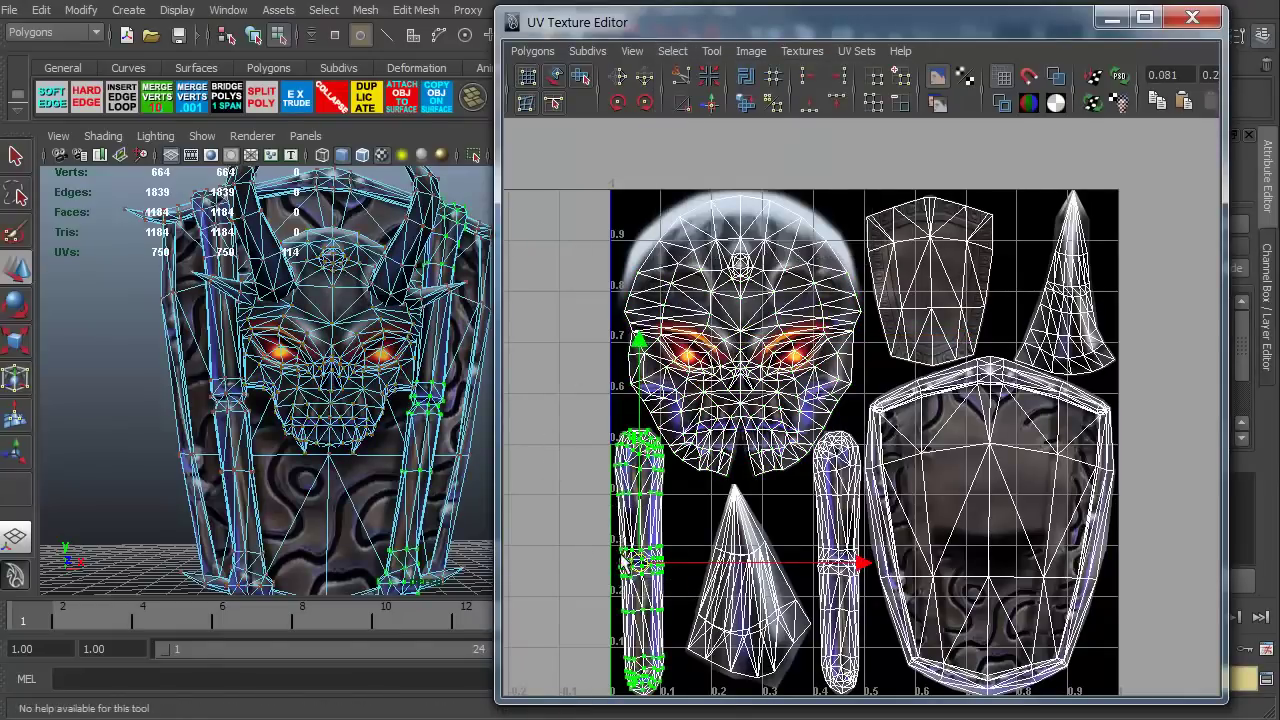
left_click_drag(855, 568, 846, 565)
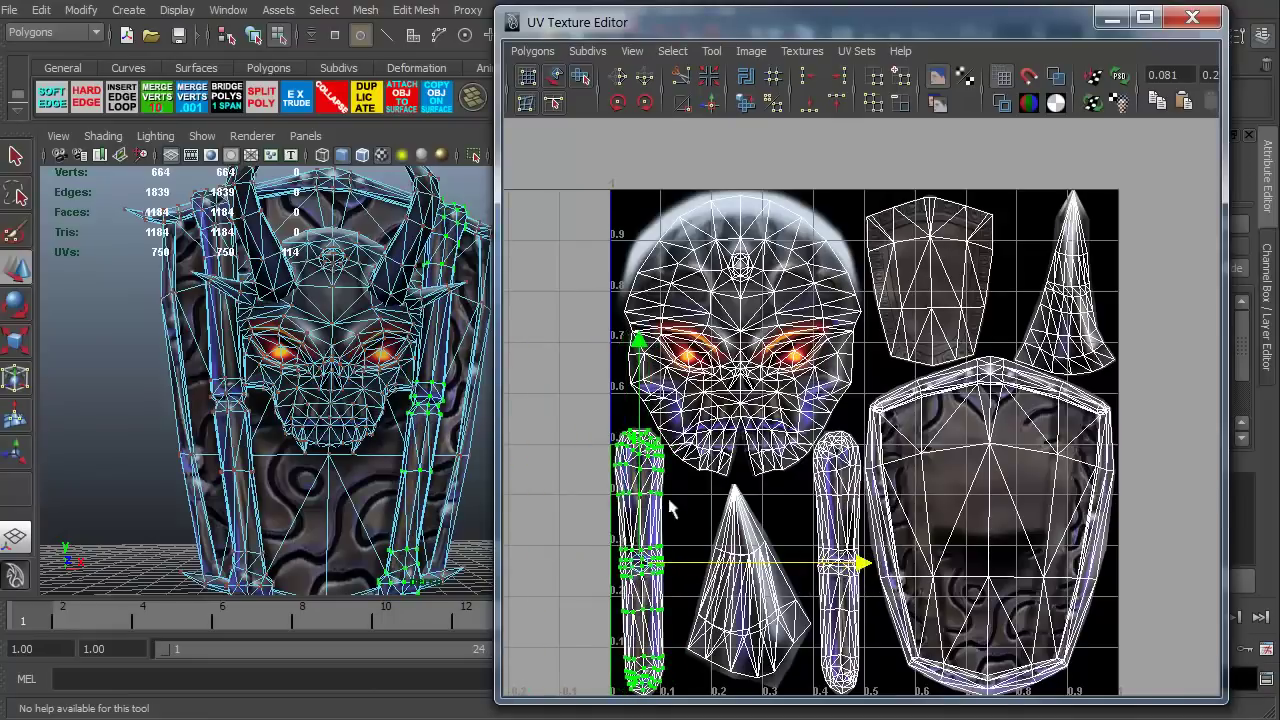
left_click(668, 510)
middle_click_drag(731, 481, 706, 450, "alt")
scroll(706, 450, "up", 3)
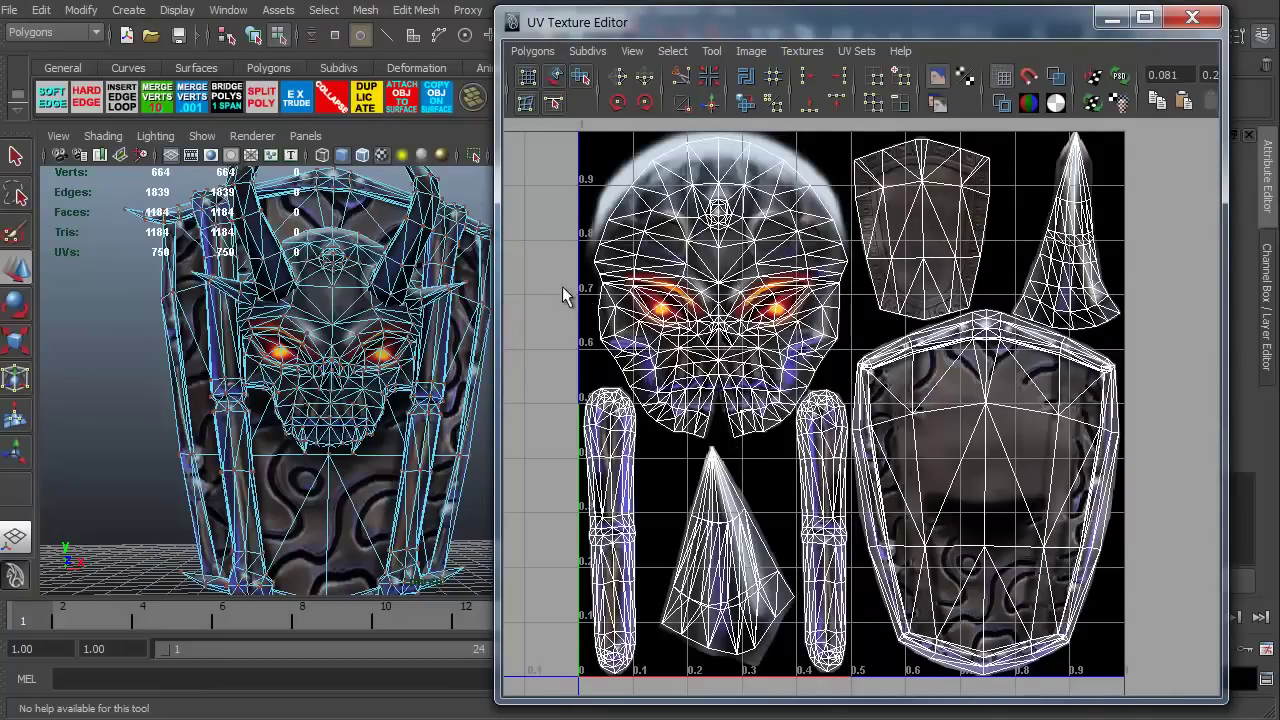
left_click_drag(571, 228, 676, 326)
key("w")
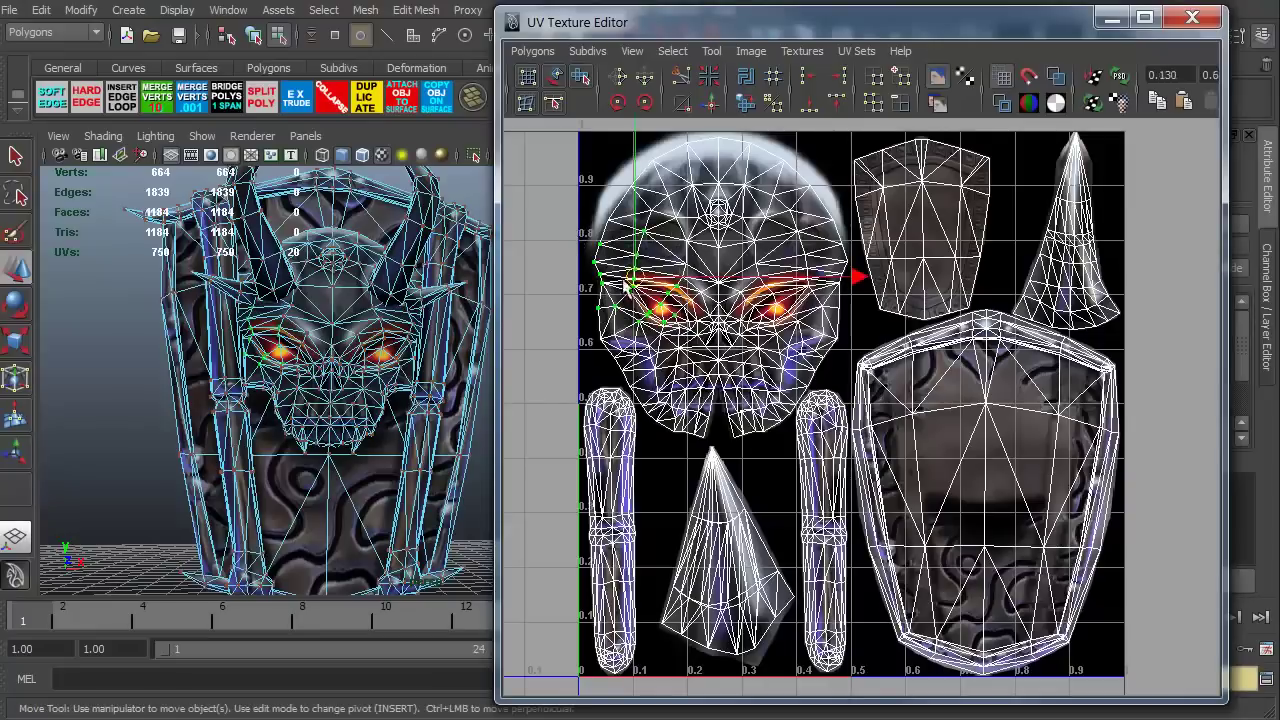
left_click(577, 248)
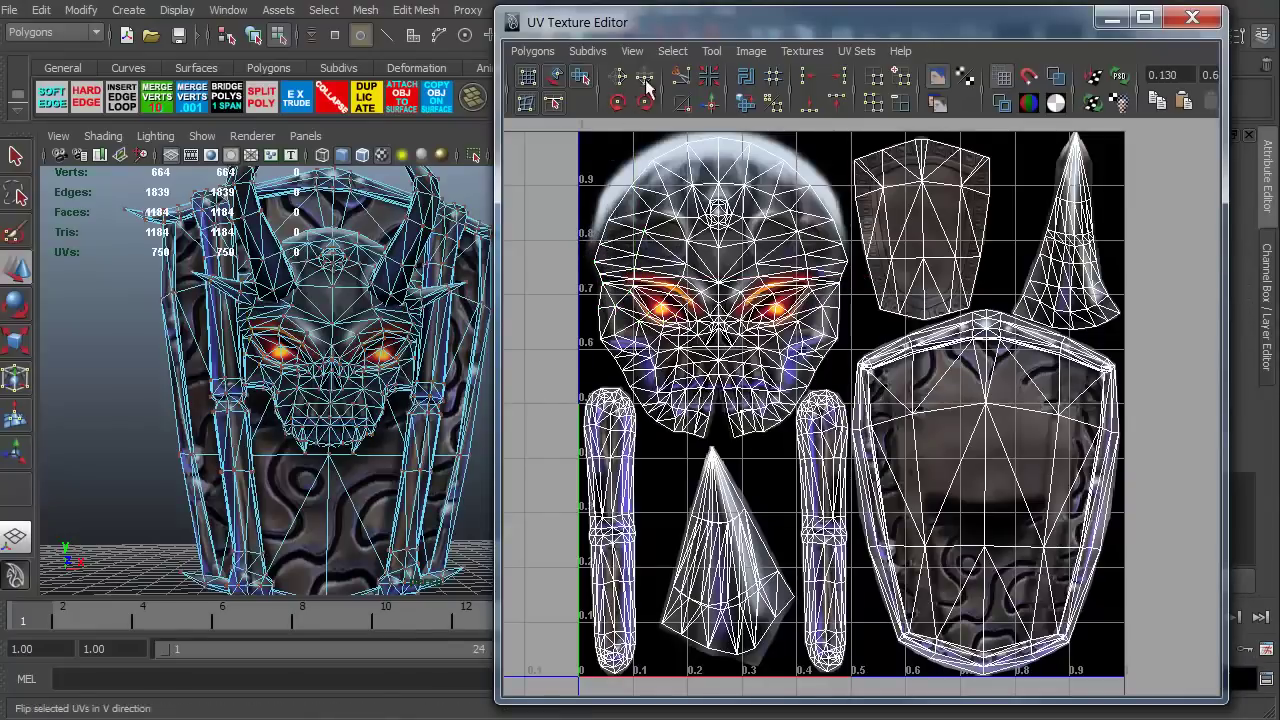
- Select UVs at the centre of the skull's forehead and expand them to the whole skull shell using Select Shell
right_click_drag(704, 354, 710, 328, "alt")
middle_click_drag(710, 328, 706, 344, "alt")
left_click_drag(711, 268, 740, 314)
left_click(720, 286)
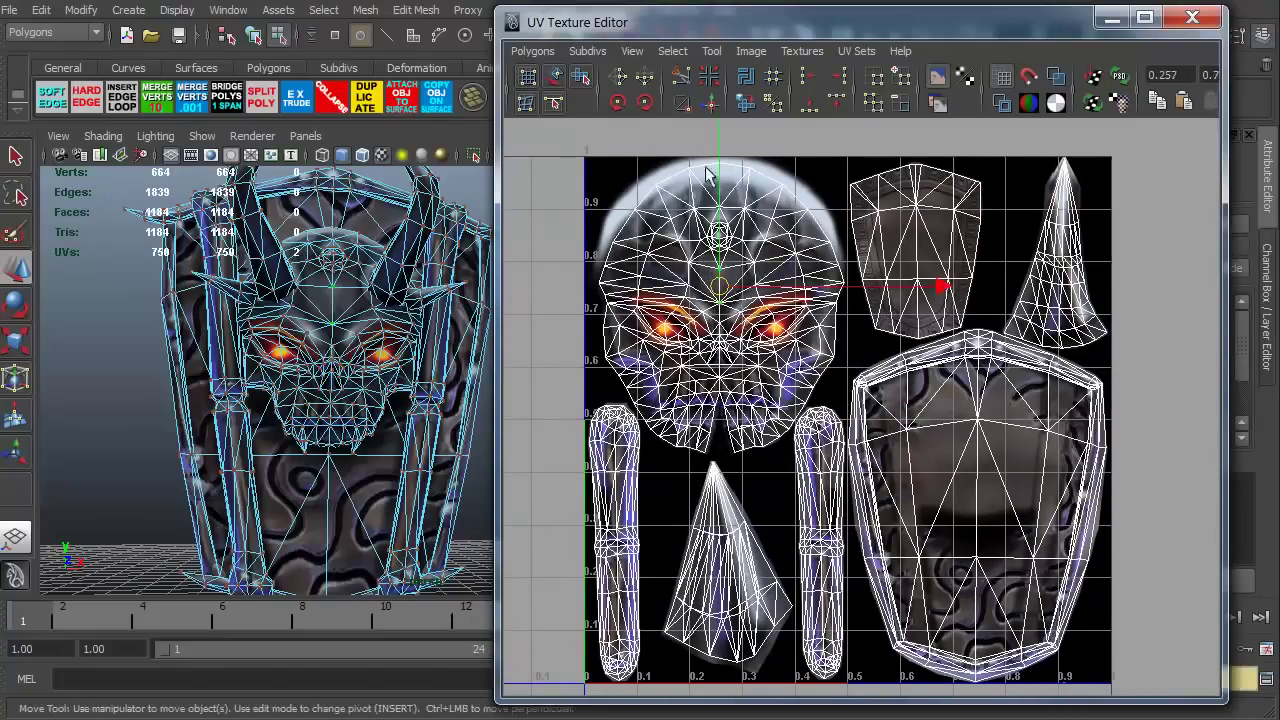
left_click(672, 51)
left_click(686, 120)
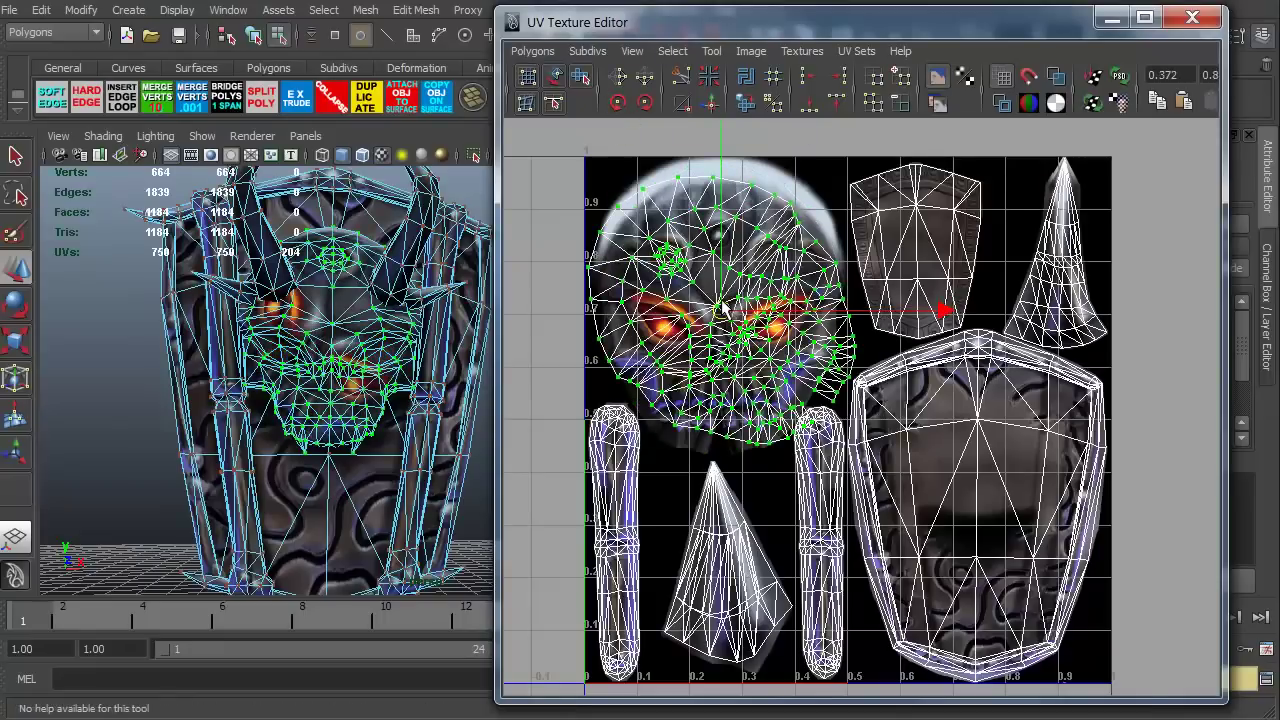
- Try rotating the skull shell counterclockwise and rotate it clockwise back to its upright position
left_click(617, 103)
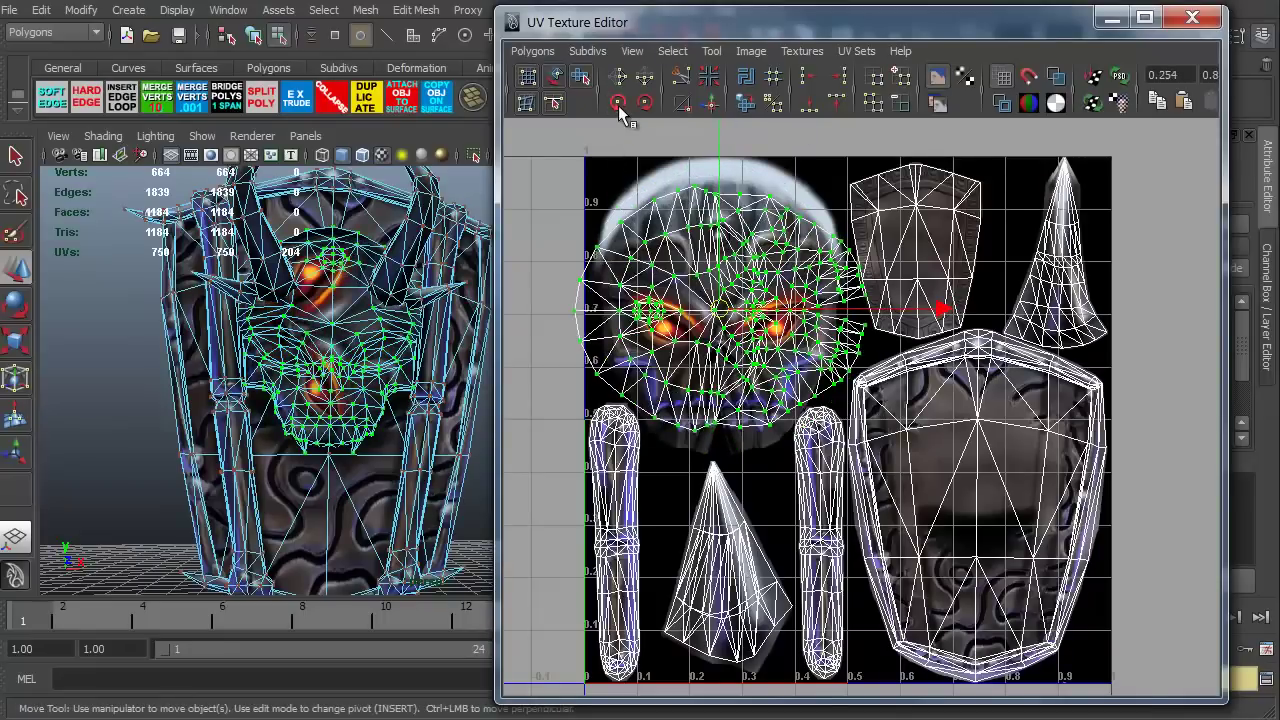
left_click(645, 103)
left_click(645, 103)
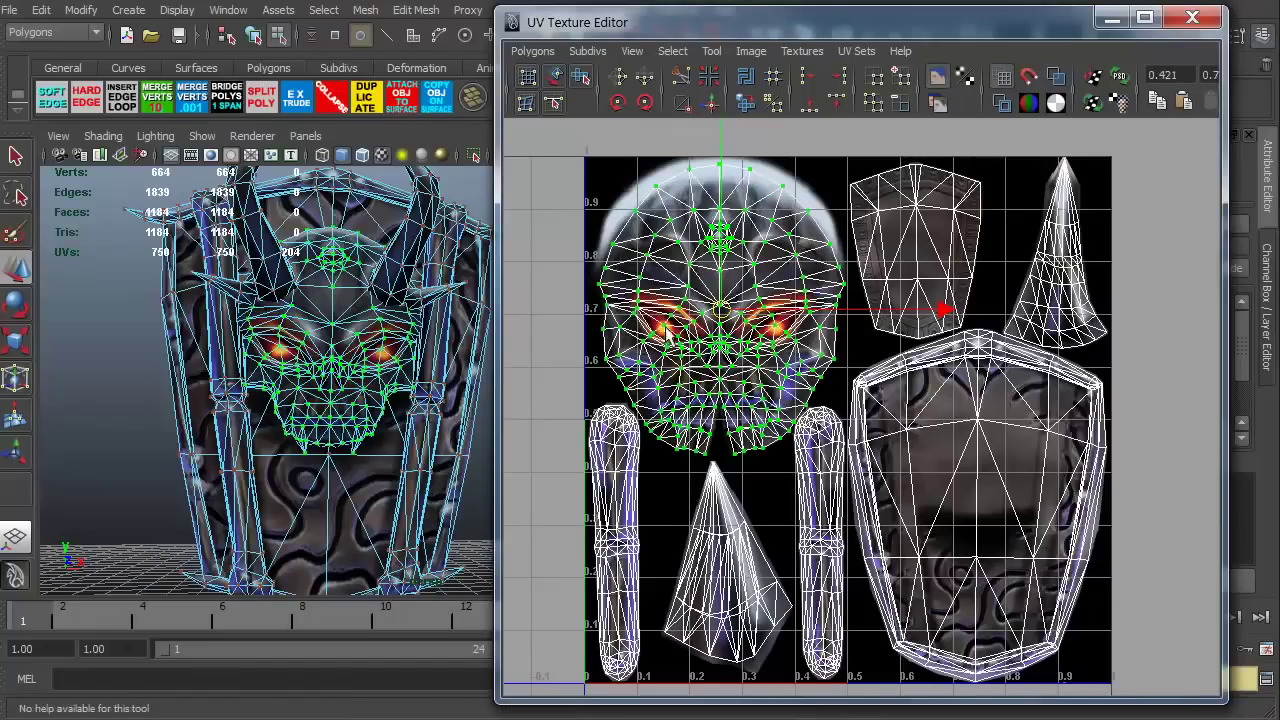
- Flip the skull shell's UVs in the V direction and flip them back
middle_click_drag(660, 330, 654, 365, "alt")
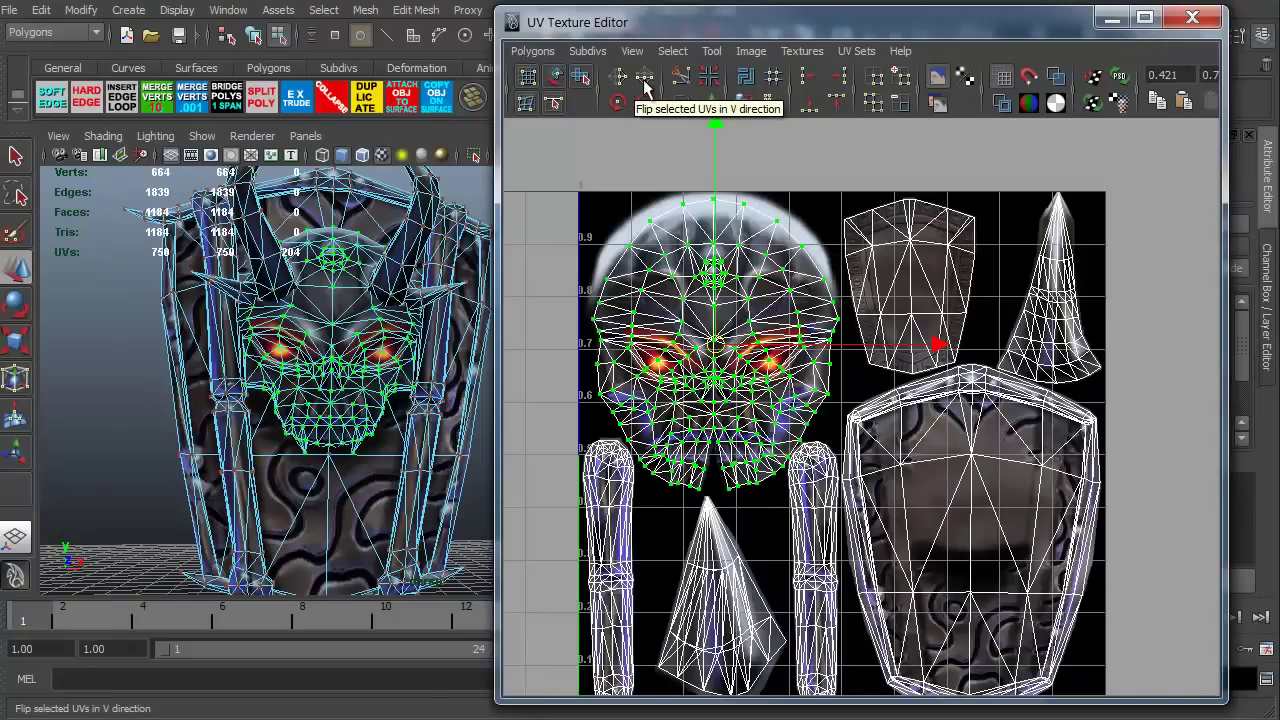
left_click(645, 82)
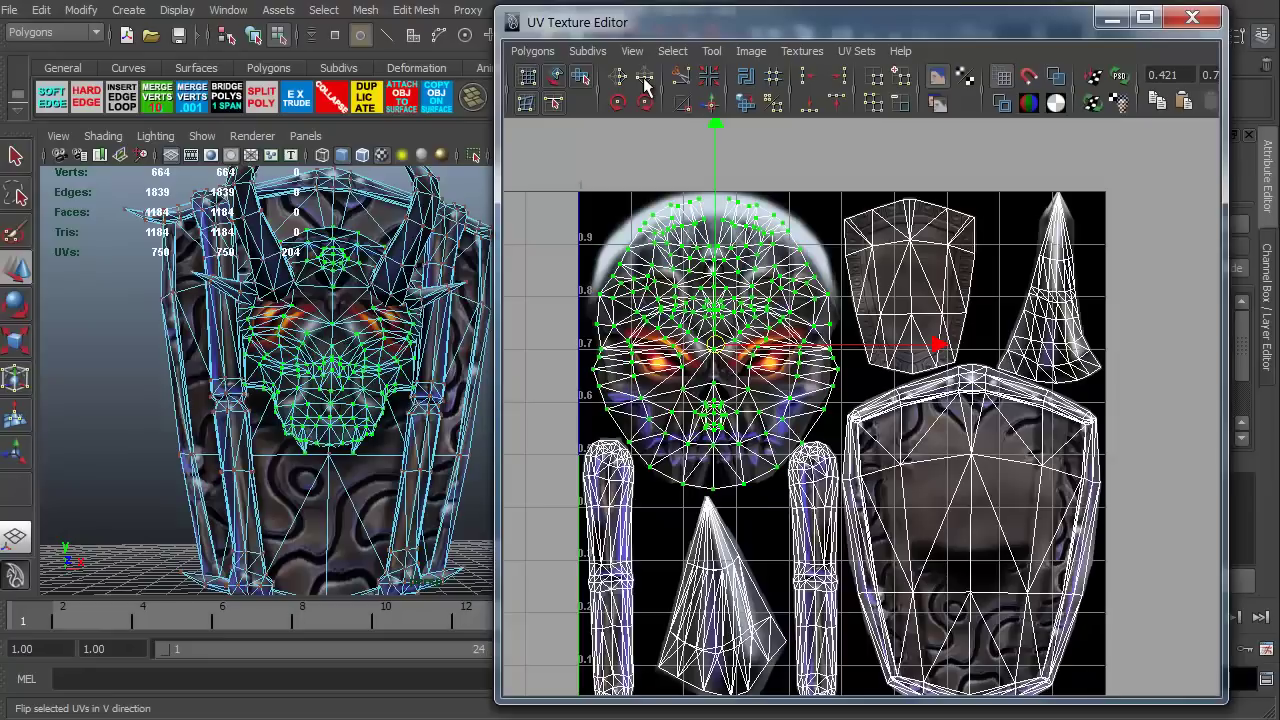
left_click(645, 84)
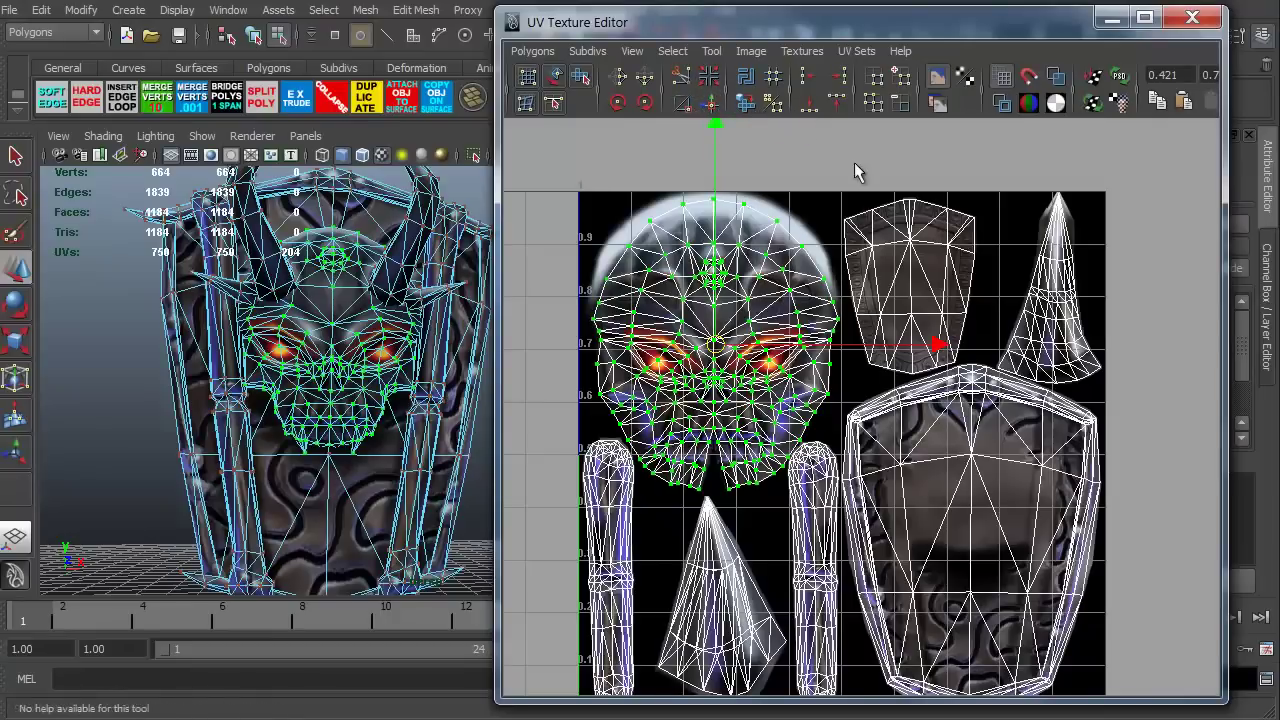
- Clear the skull selection and hide the texture image to examine the bare UV layout in the 0 to 1 space
scroll(880, 190, "down", 3)
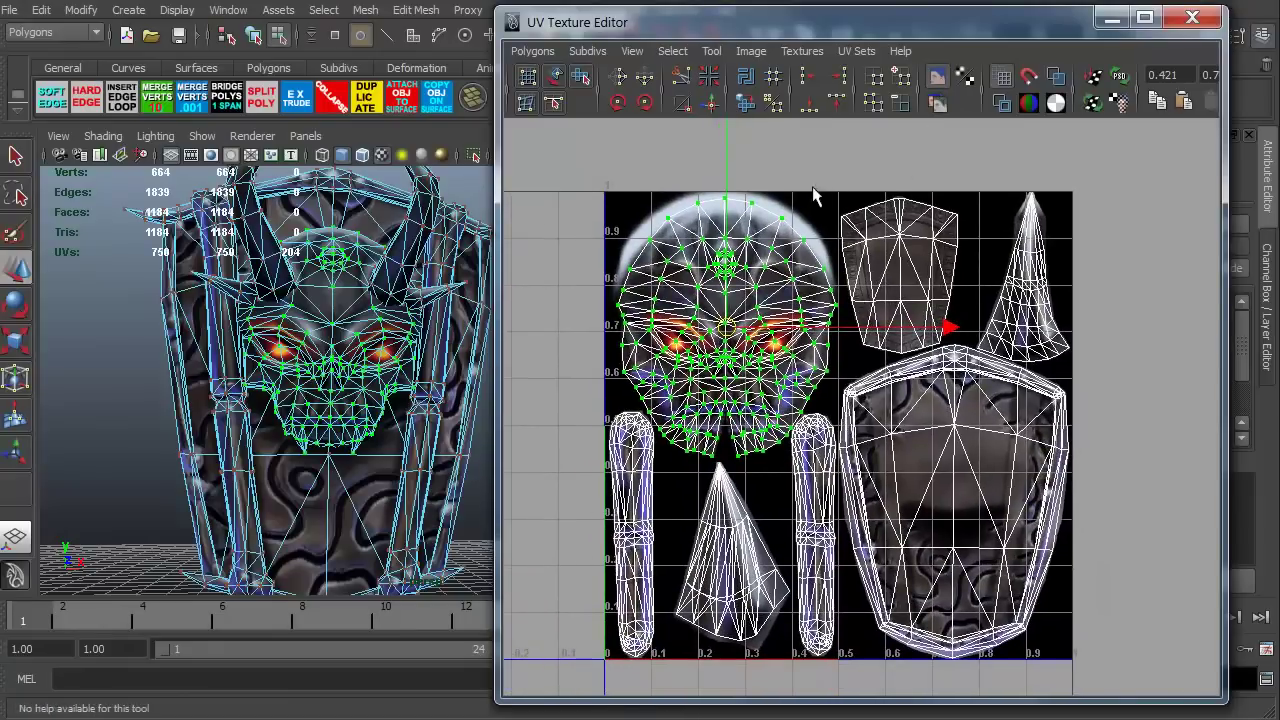
left_click(810, 215)
scroll(810, 215, "up", 2)
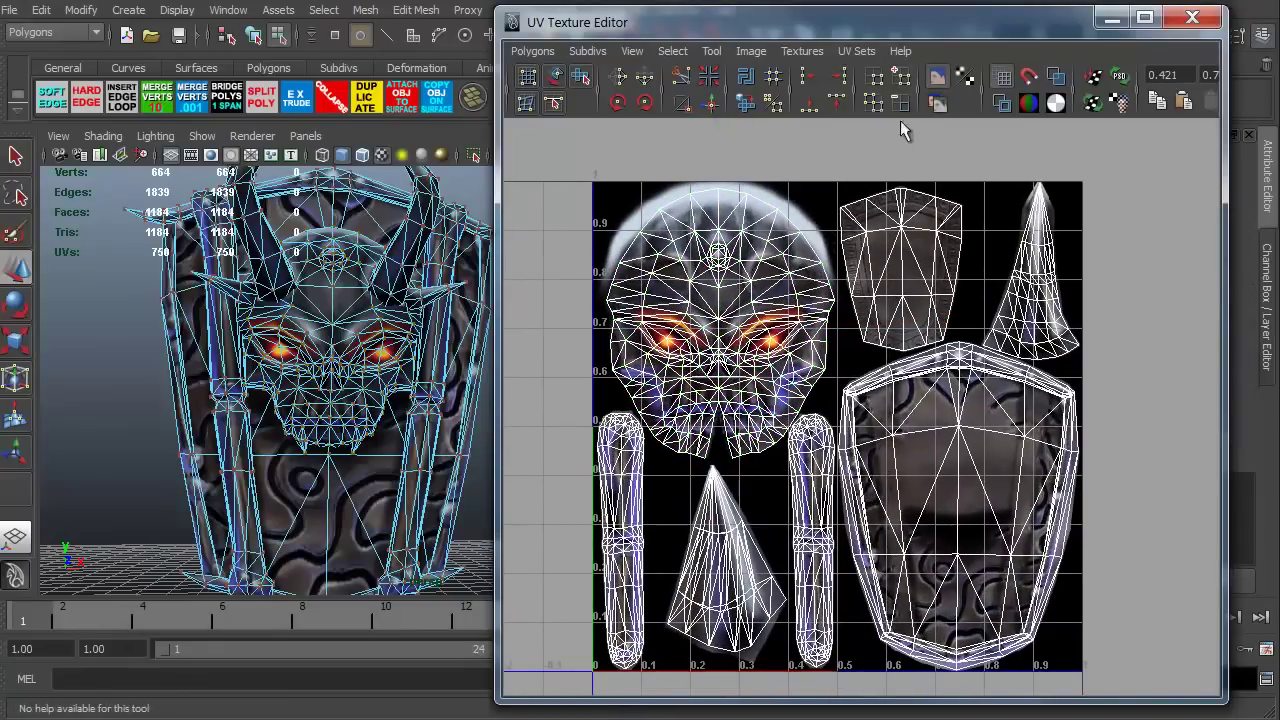
left_click(938, 80)
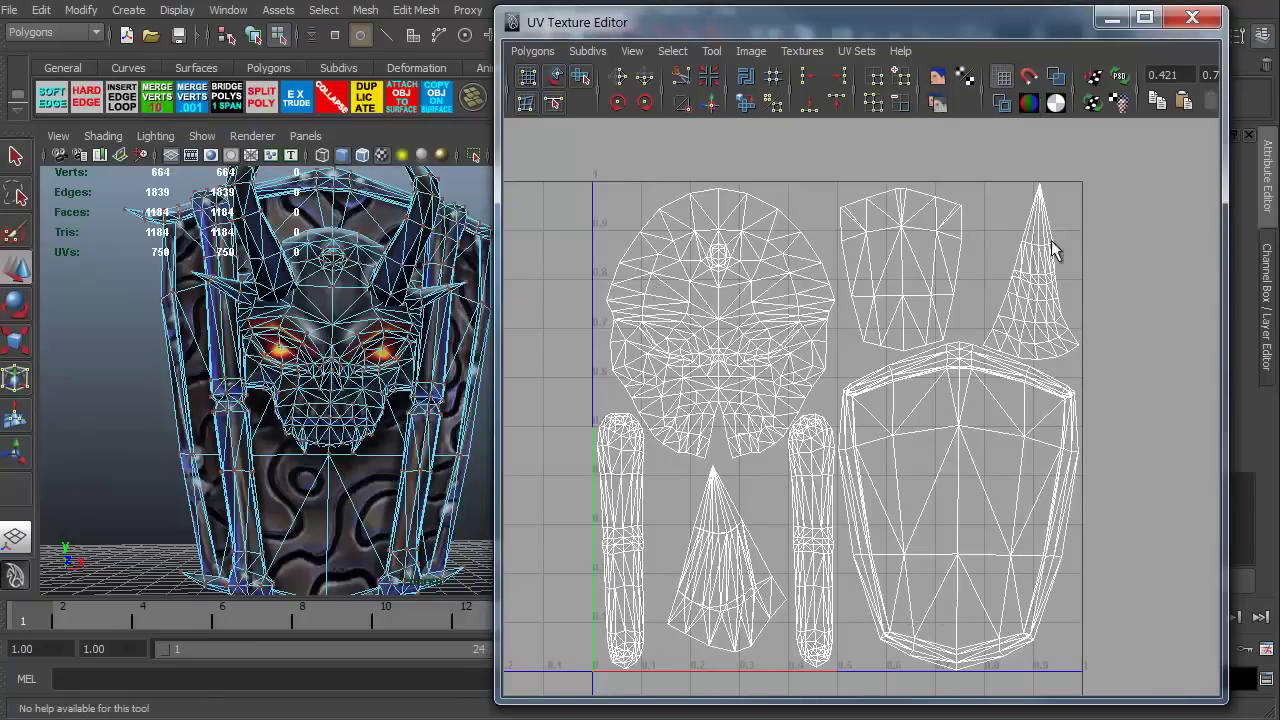
middle_click_drag(759, 518, 762, 490, "alt")
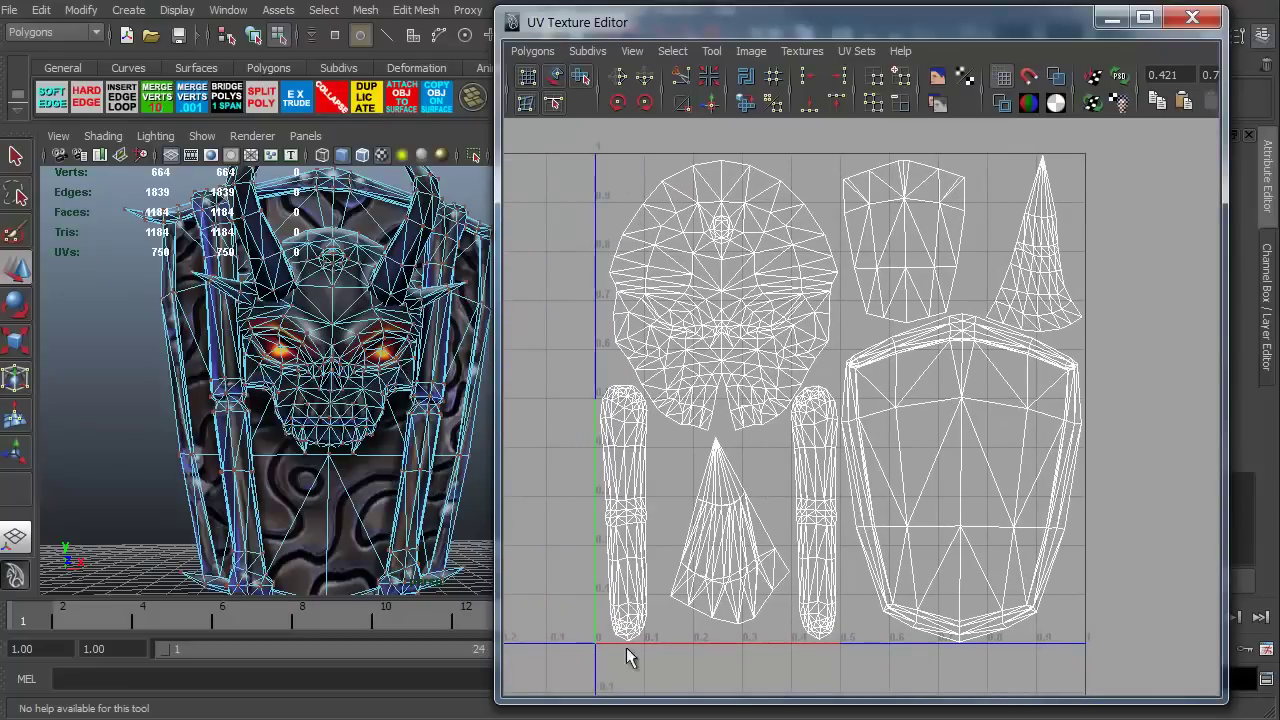
scroll(831, 457, "down", 1)
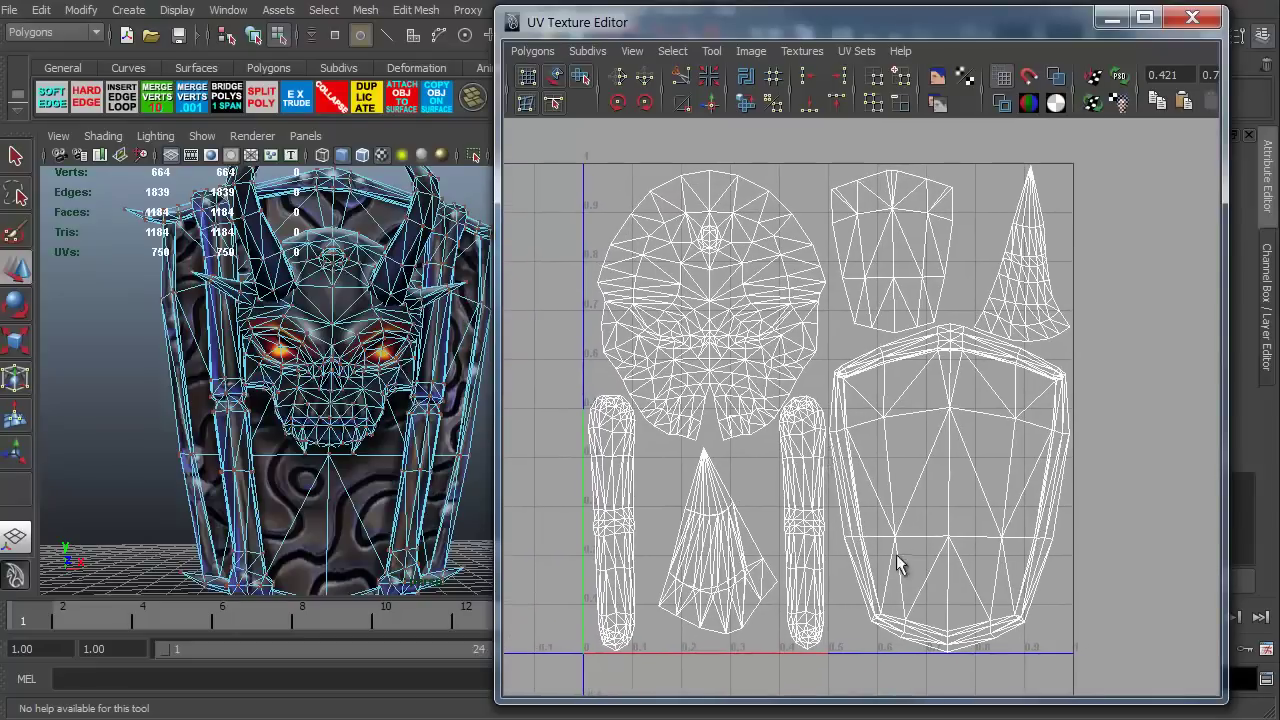
scroll(770, 300, "down", 2)
scroll(770, 300, "down", 1)
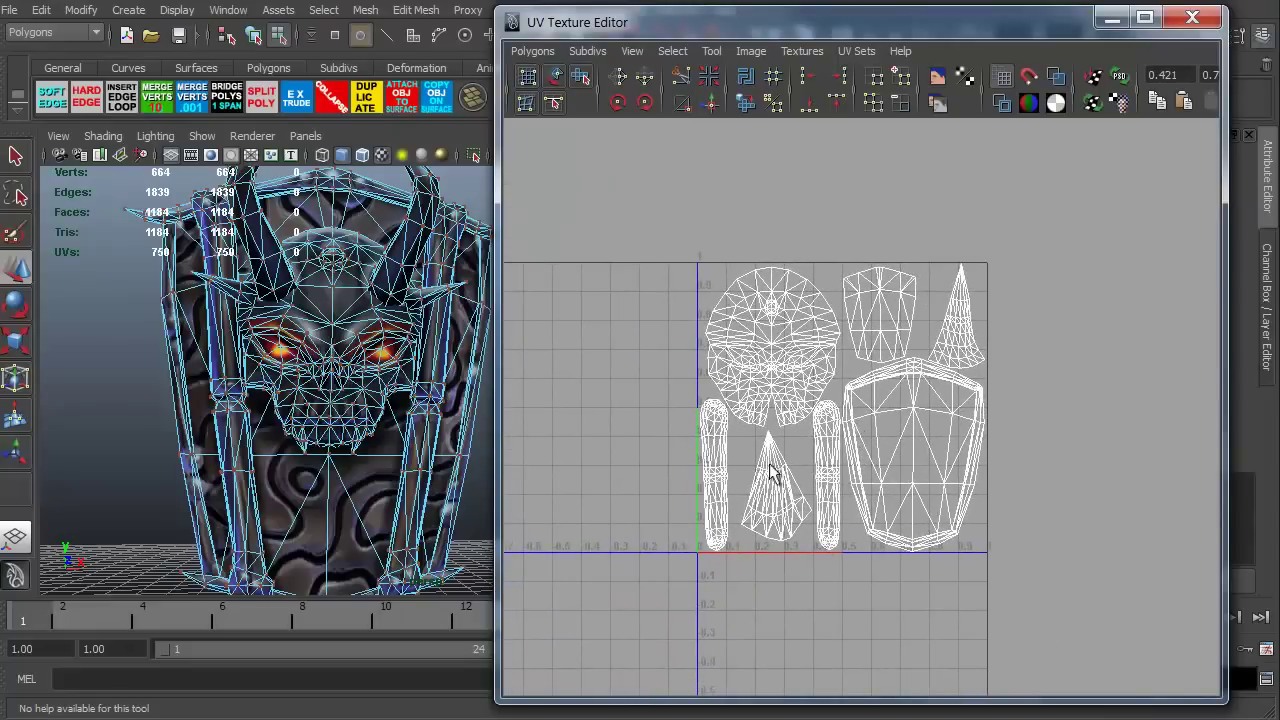
right_click_drag(770, 464, 960, 596, "alt")
middle_click_drag(833, 532, 852, 509, "alt")
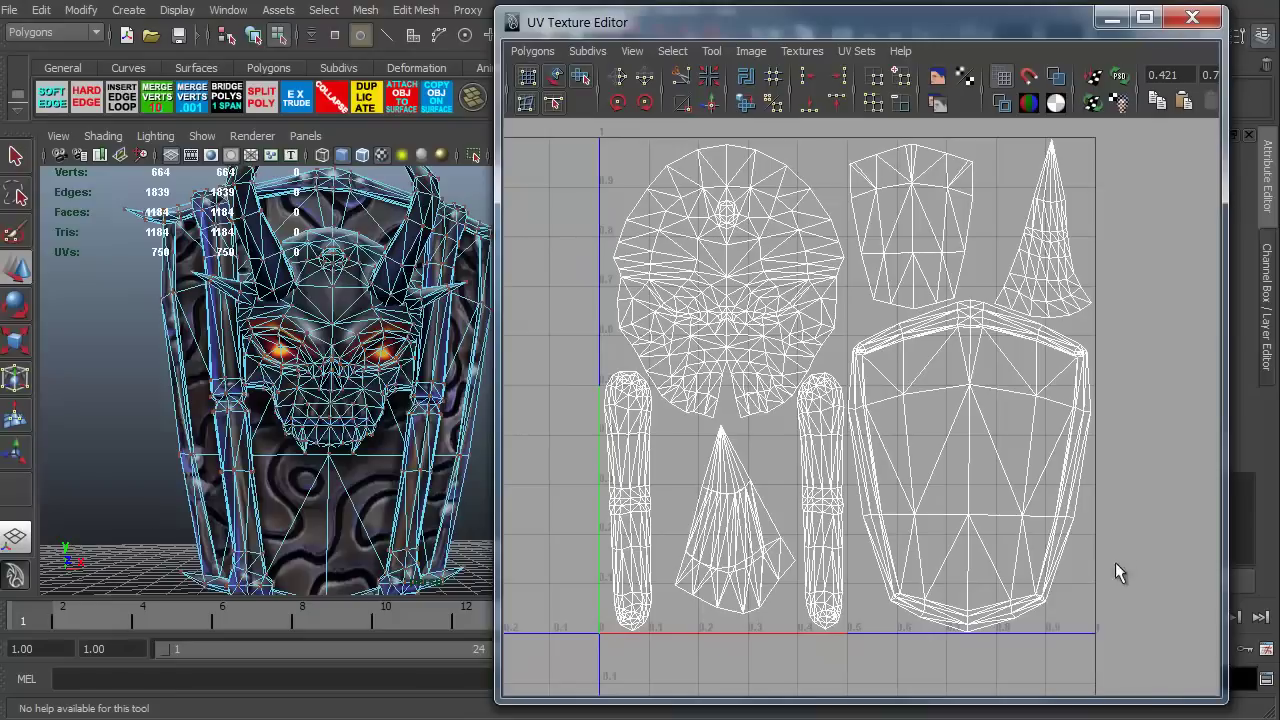
- Show the texture image behind the UVs again and toggle its dimming on and off
left_click(937, 78)
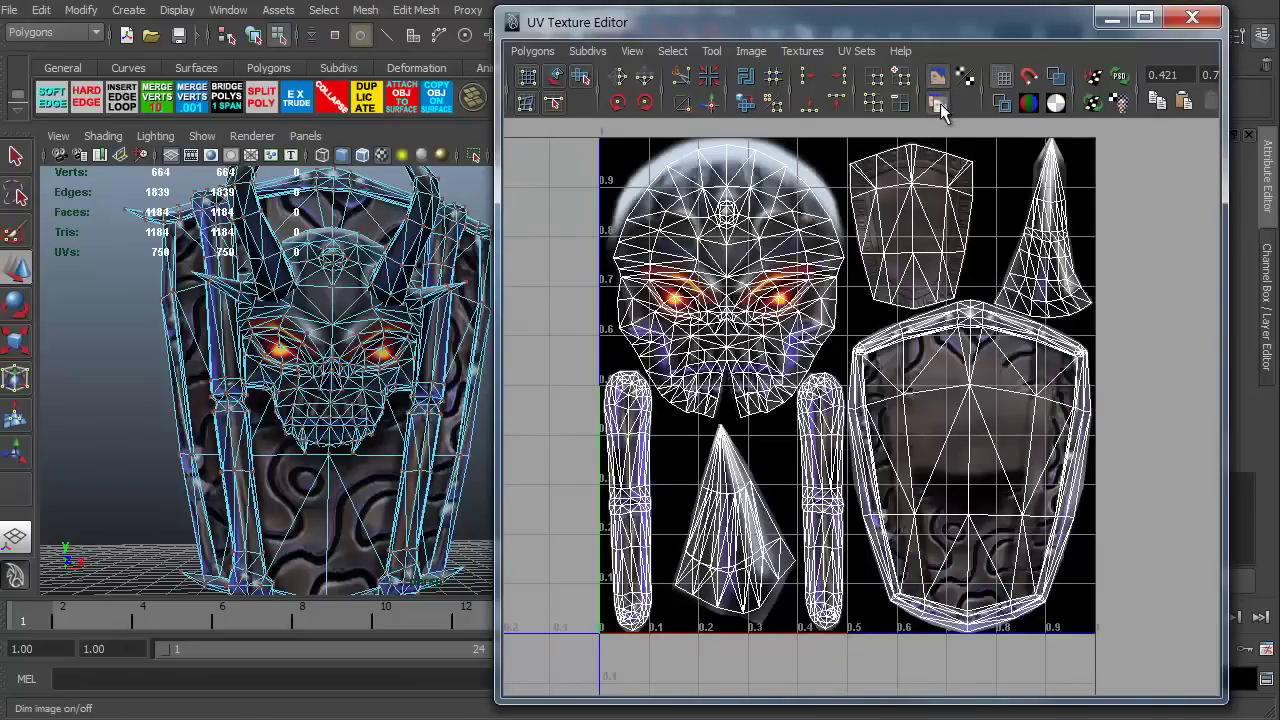
left_click(937, 103)
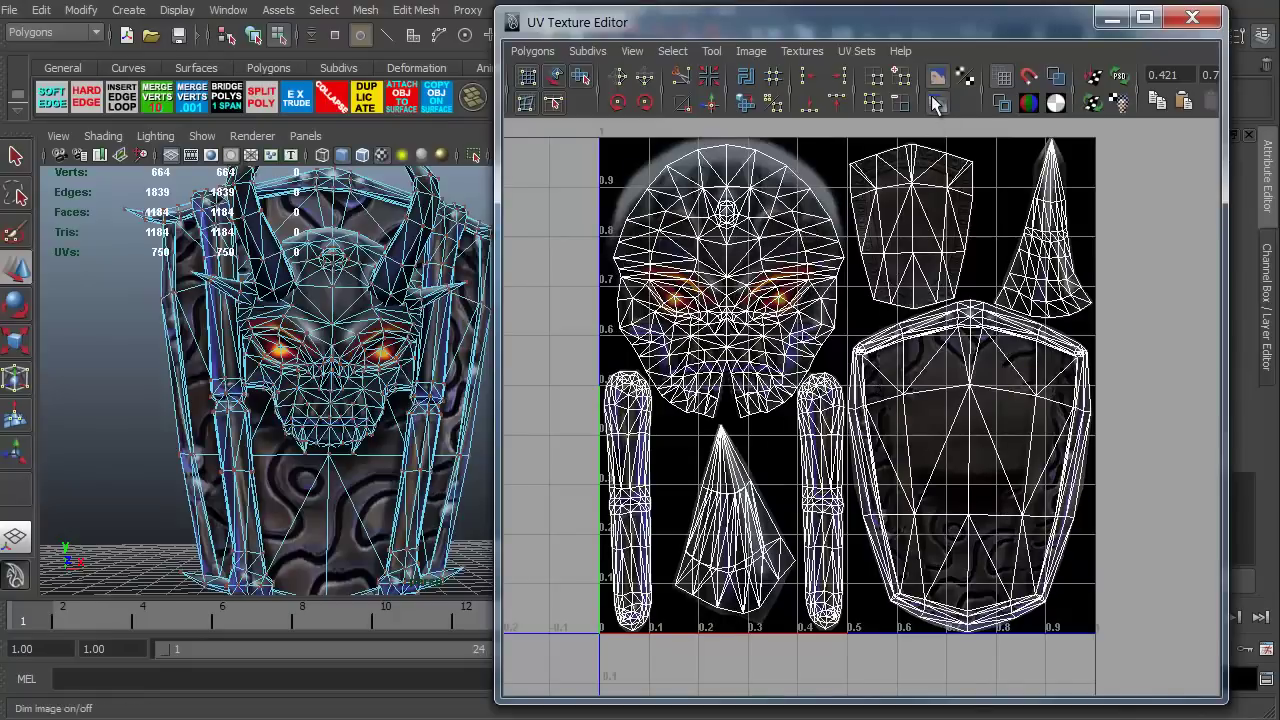
left_click(938, 105)
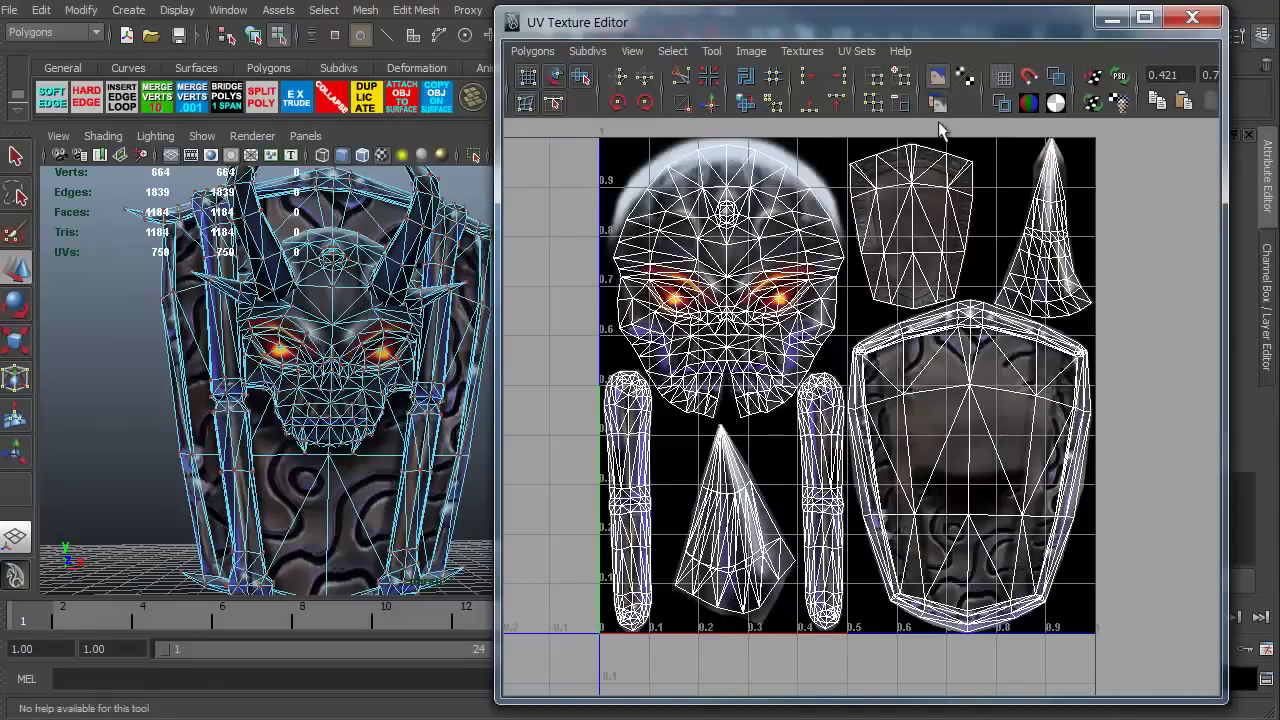
- Build up a selection of scattered UVs around the skull's left eye and try moving them slightly
middle_click_drag(806, 356, 837, 363, "alt")
right_click_drag(837, 363, 823, 325, "alt")
middle_click_drag(818, 316, 798, 340, "alt")
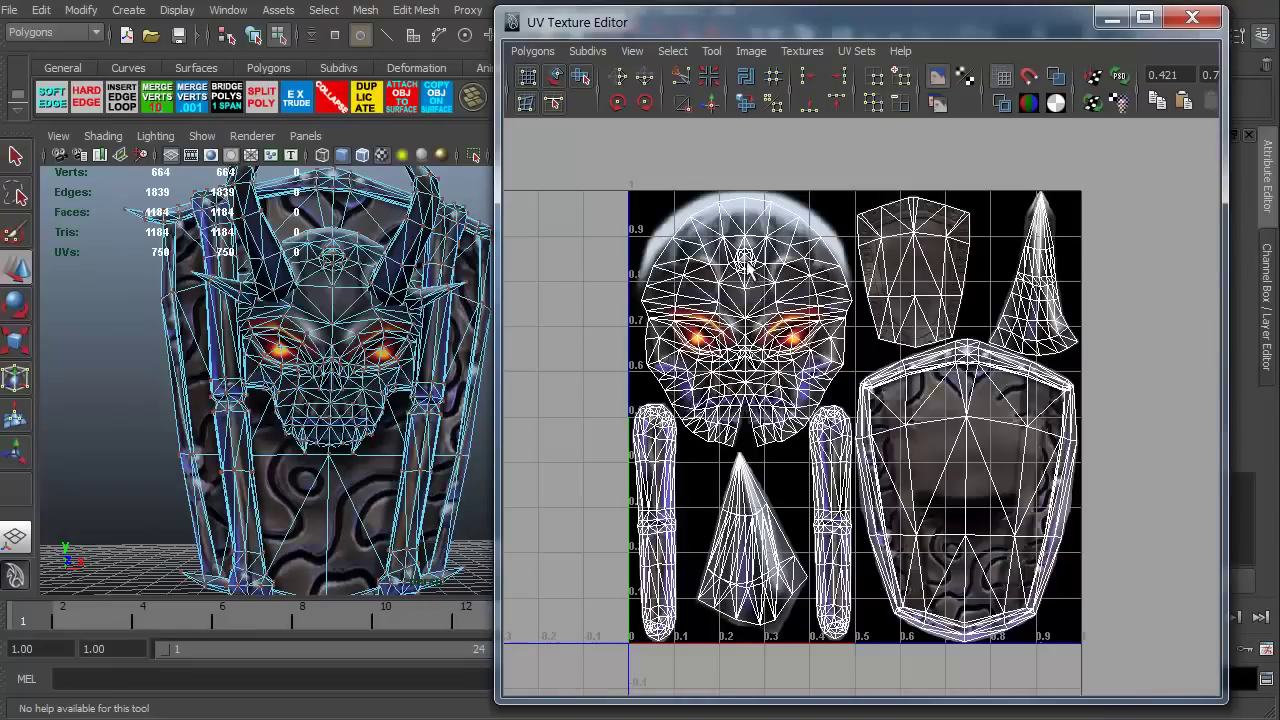
right_click_drag(682, 315, 815, 320, "alt")
left_click_drag(760, 345, 808, 372)
key("w")
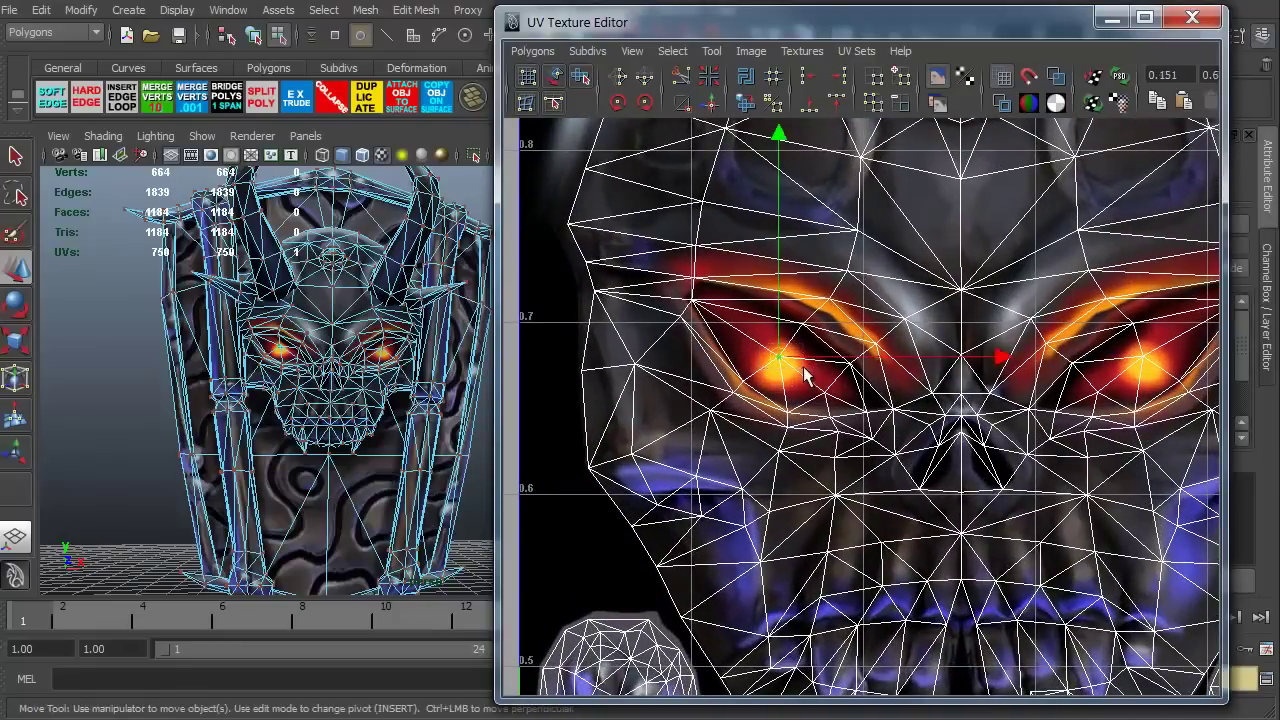
left_click_drag(799, 320, 888, 385, "shift")
left_click_drag(671, 288, 708, 334, "shift")
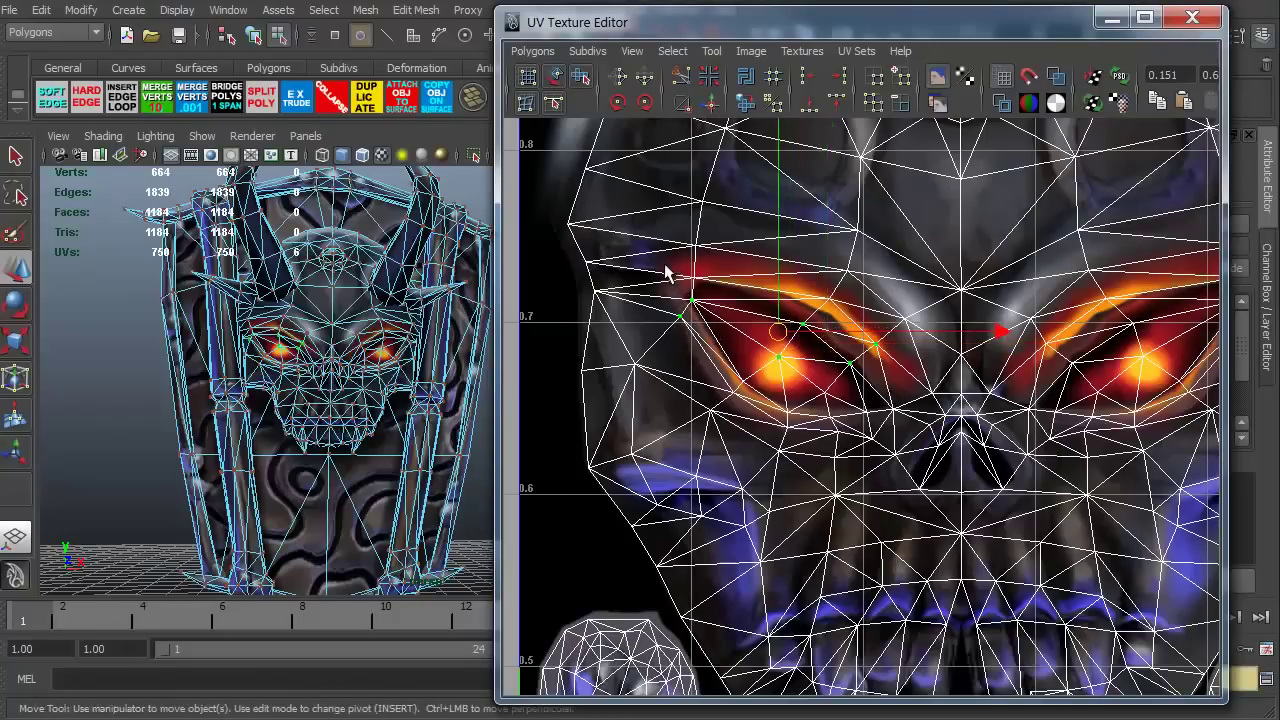
left_click_drag(658, 258, 717, 284, "shift")
left_click_drag(811, 274, 843, 312, "shift")
left_click_drag(912, 364, 940, 402, "shift")
mouse_move(805, 340)
left_mouse_down()
mouse_move(789, 300)
mouse_move(835, 320)
mouse_move(744, 330)
mouse_move(793, 328)
left_mouse_up()
key("ctrl+z")
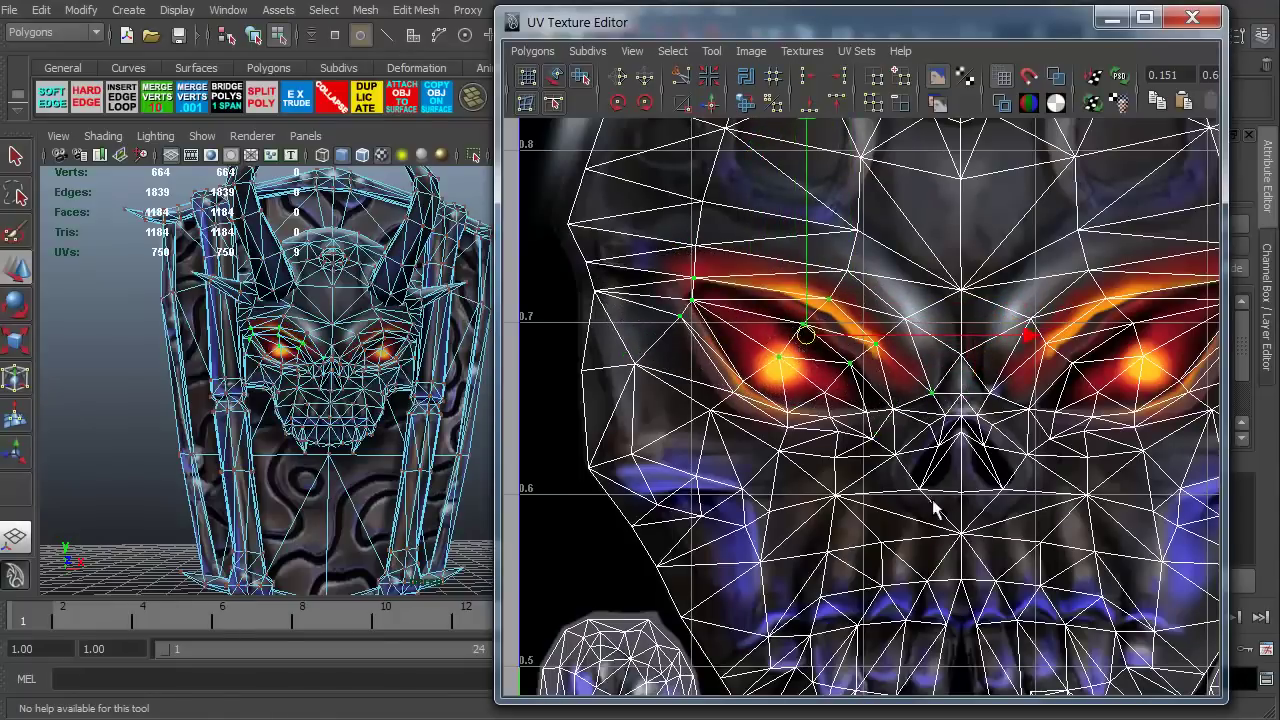
- Expand the eye UV selection to the entire skull shell using Select Shell
right_click_drag(930, 498, 762, 235, "alt")
middle_click_drag(819, 452, 751, 468, "alt")
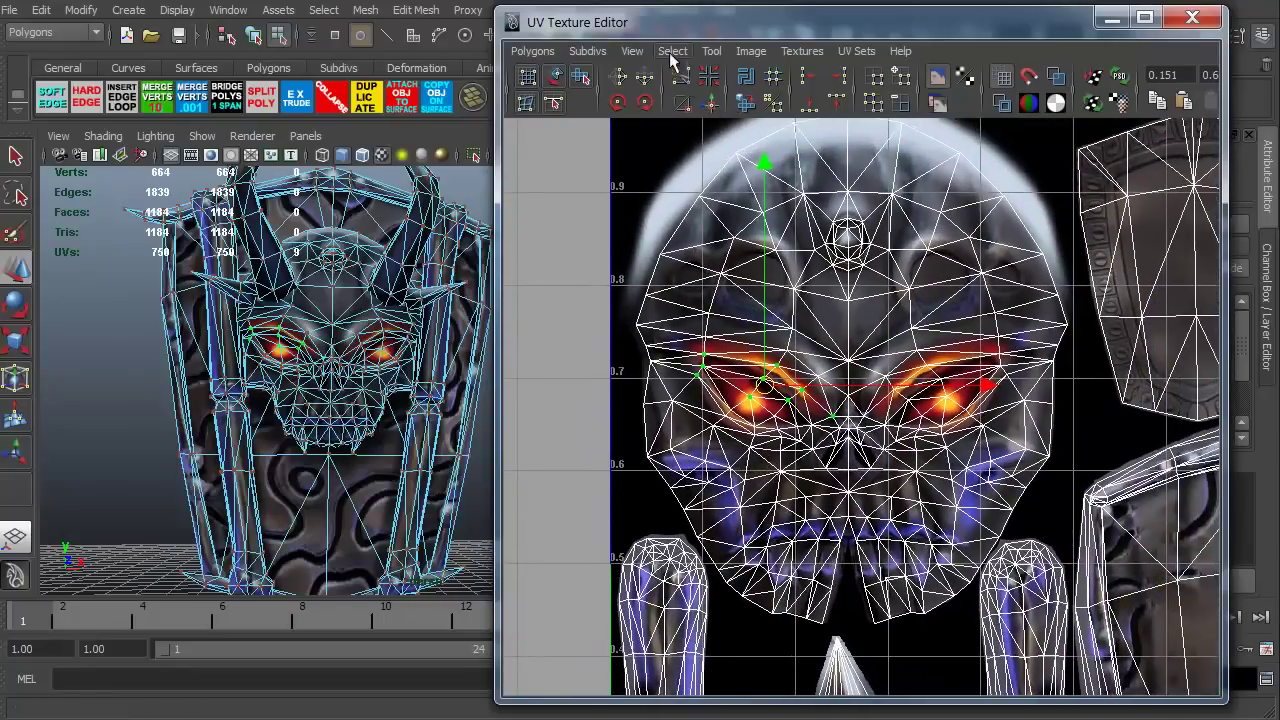
left_click(673, 51)
left_click(707, 120)
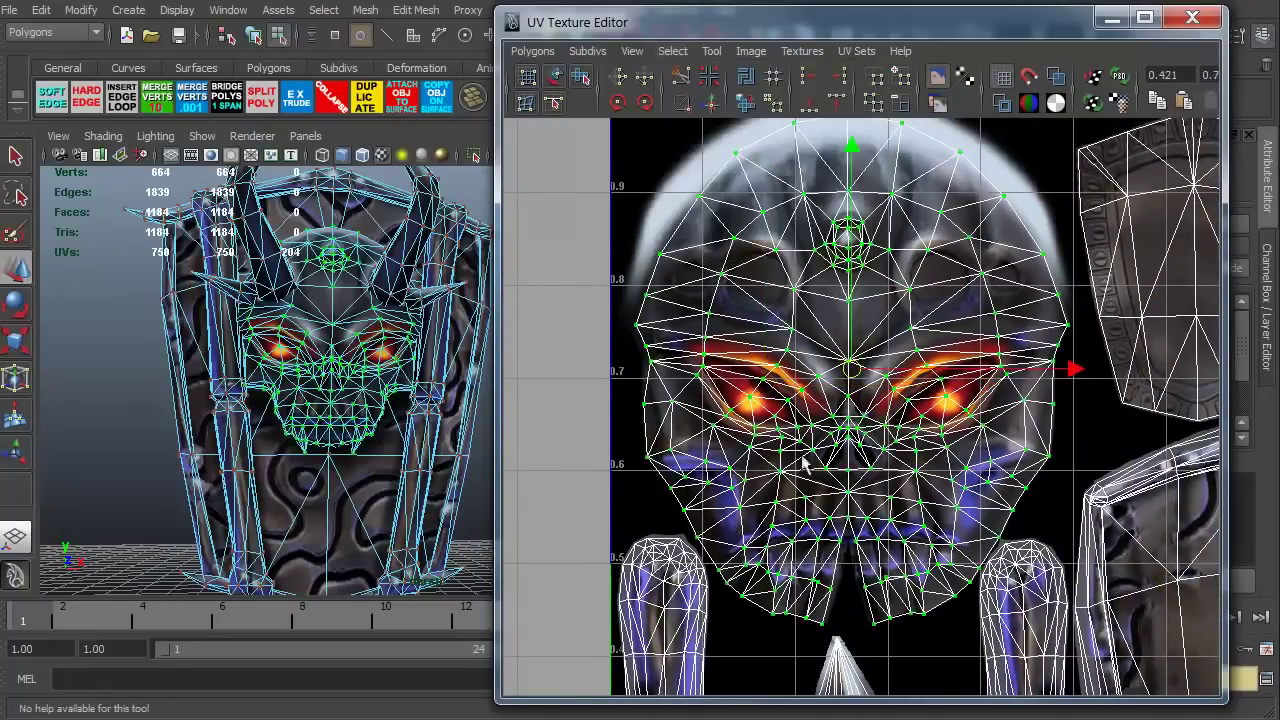
- Move the whole skull shell slightly upward over the texture with the Move tool
scroll(838, 372, "down", 3)
mouse_move(857, 392)
left_mouse_down()
mouse_move(831, 396)
mouse_move(861, 384)
left_mouse_up()
right_click_drag(874, 499, 866, 478, "alt")
middle_click_drag(866, 478, 760, 400, "alt")
right_click_drag(760, 400, 769, 419, "alt")
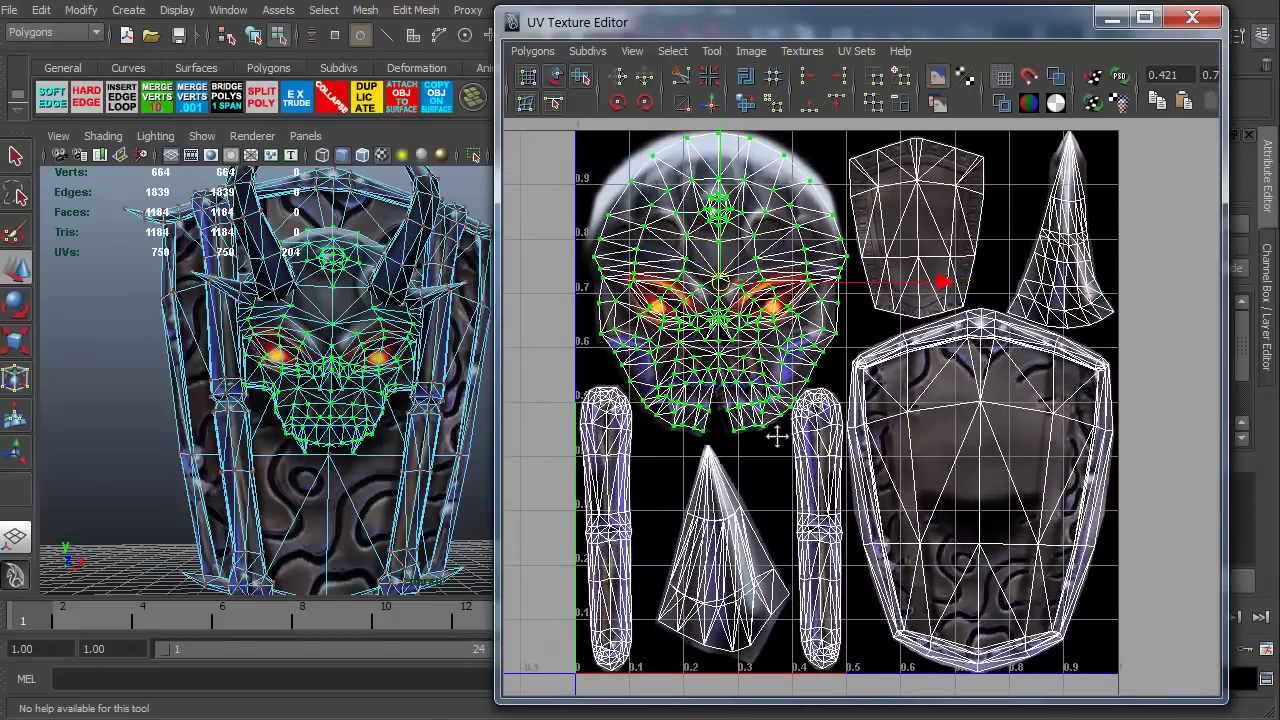
middle_click_drag(777, 437, 770, 448, "alt")
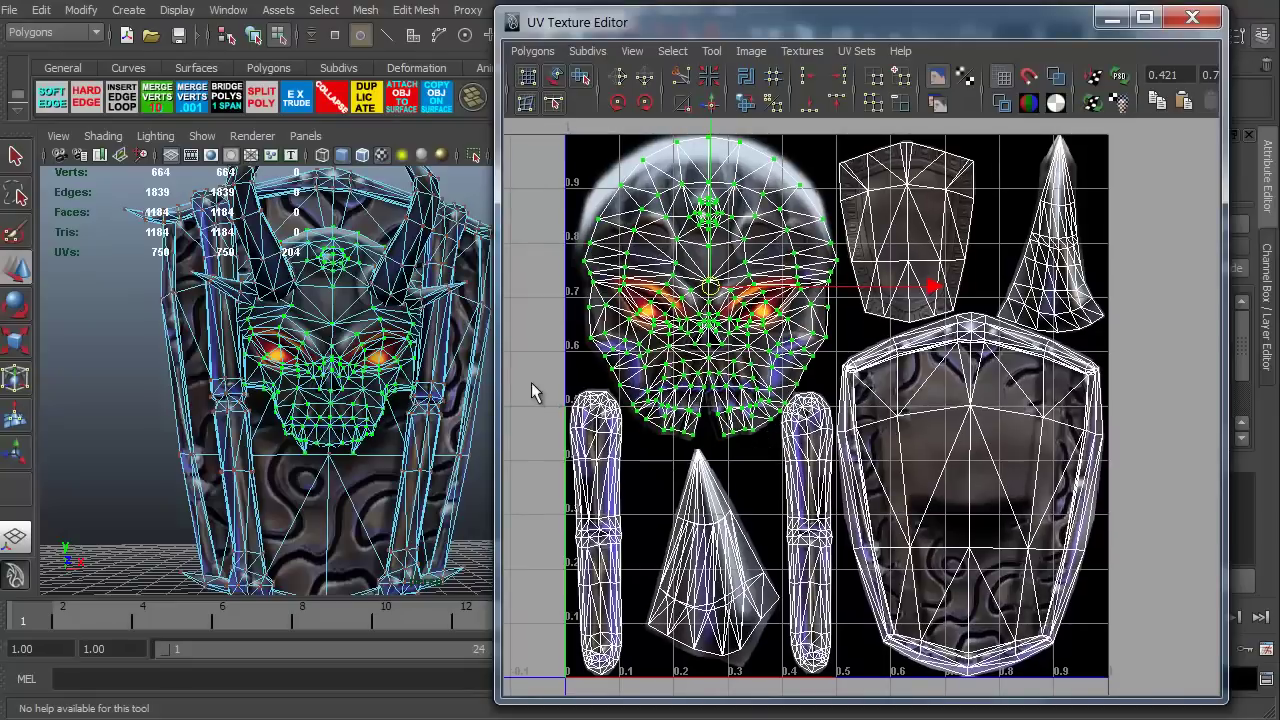